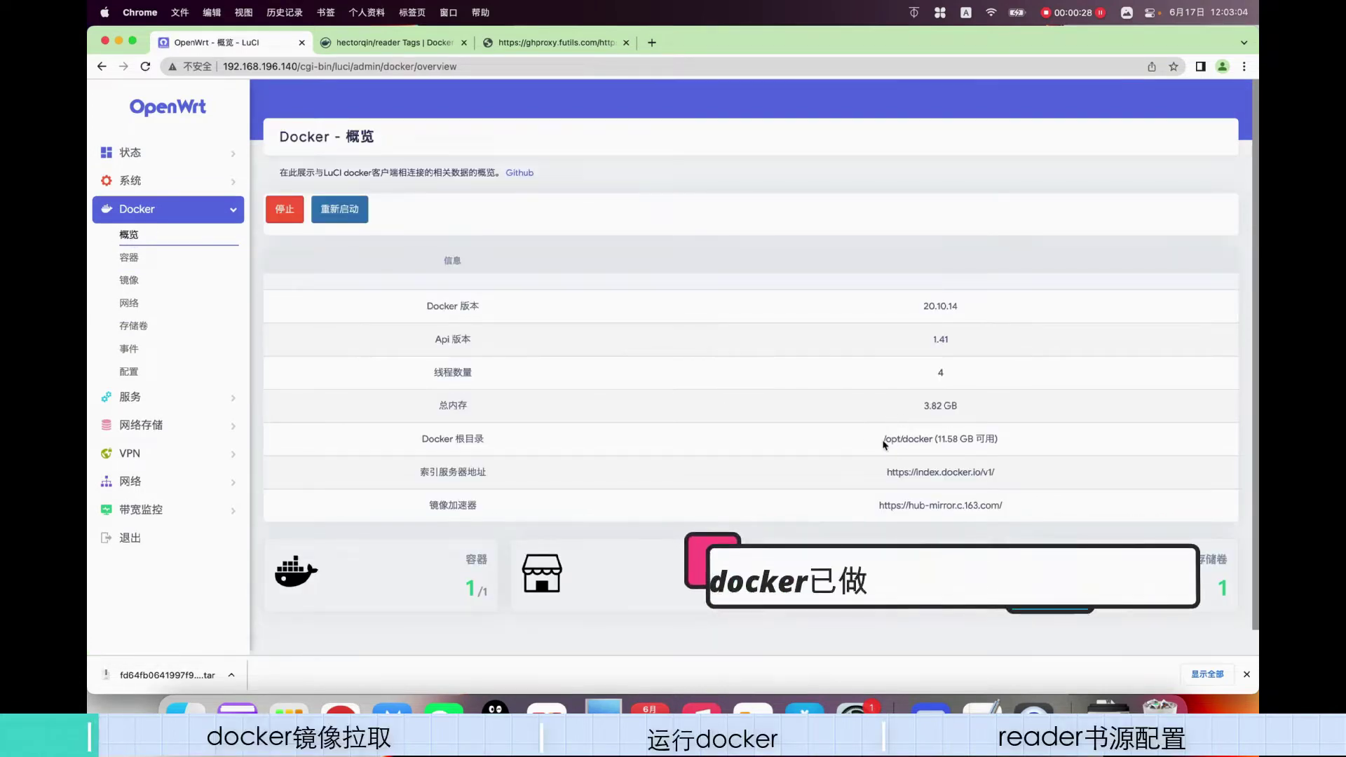
# - Check the Docker root directory and the registry mirror address in the Docker overview
pyautogui.moveTo(882, 440); pyautogui.dragTo(1001, 442)
pyautogui.click(960, 443)
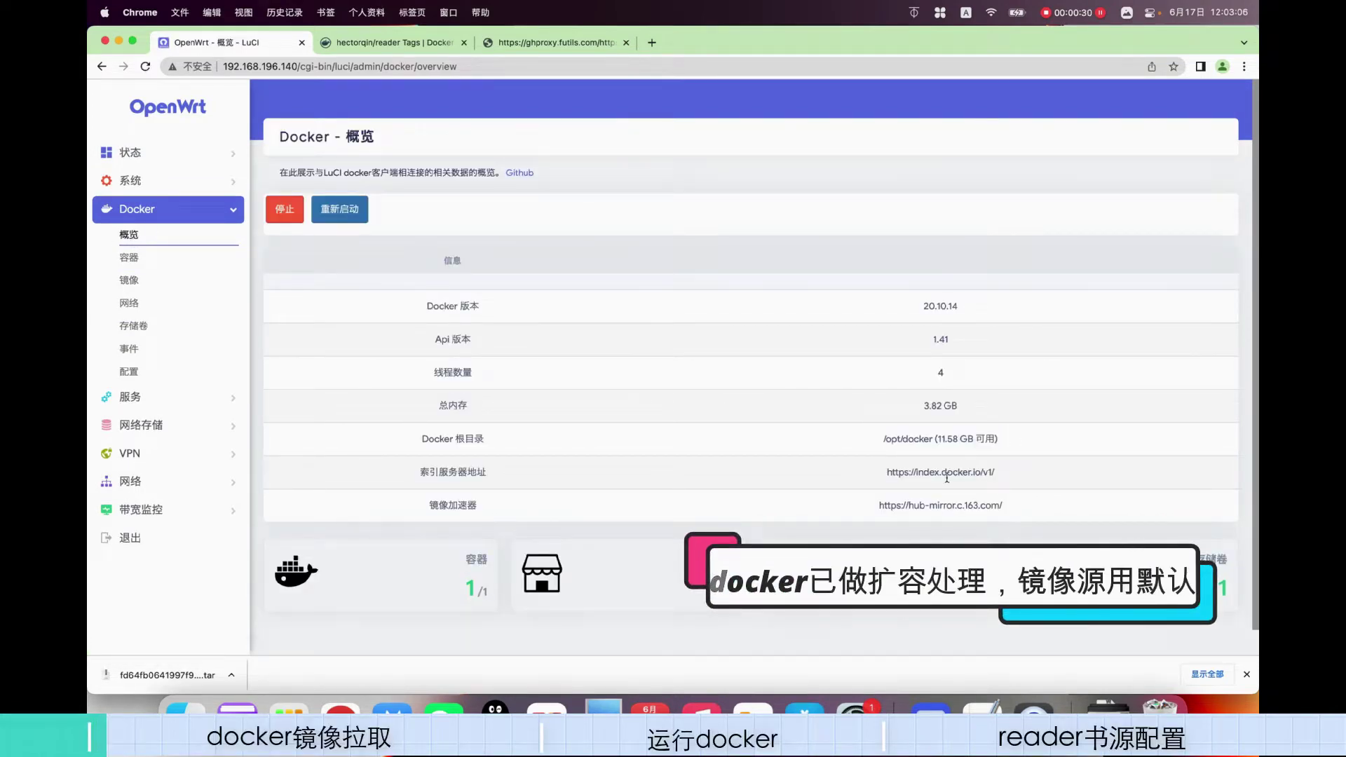
pyautogui.moveTo(880, 505); pyautogui.dragTo(1012, 509)
pyautogui.click(1012, 509)
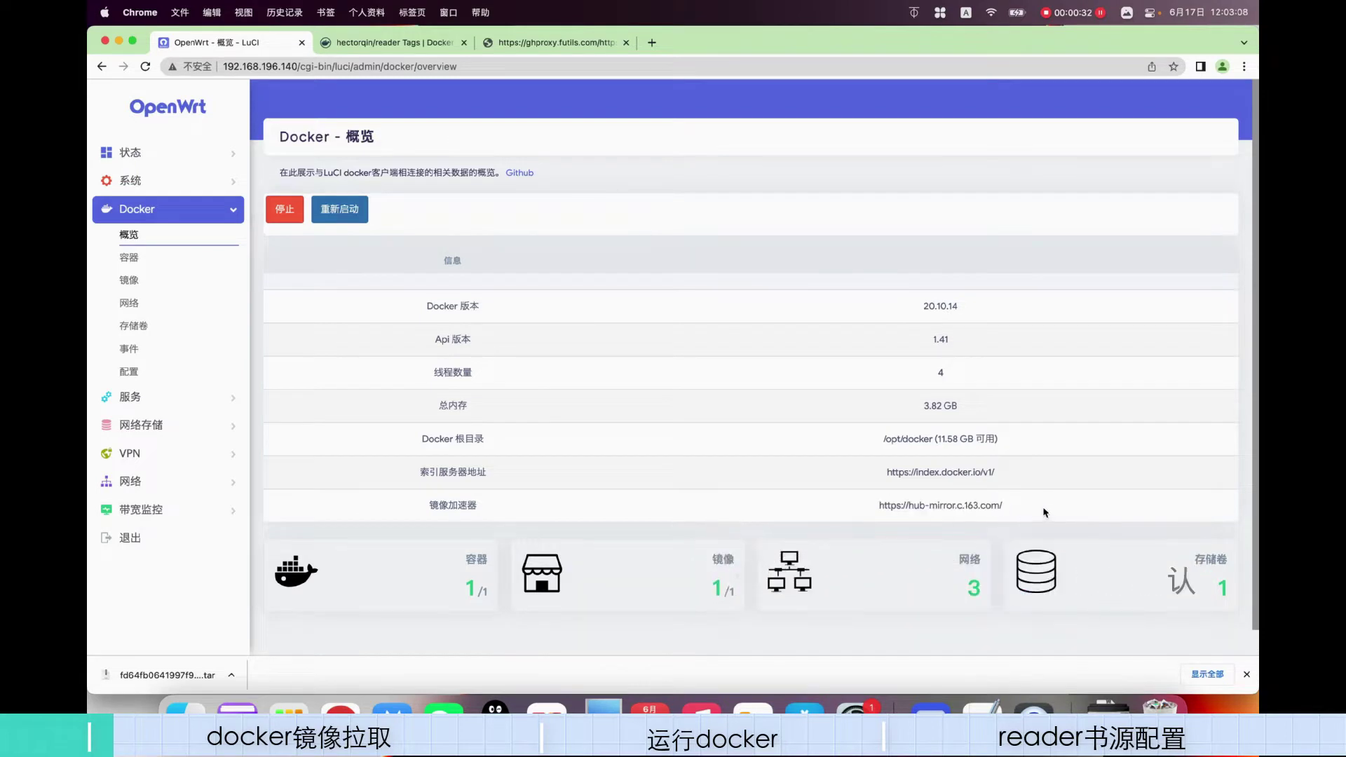
# - Open the Docker images page and locate its section for pulling images
pyautogui.click(130, 280)
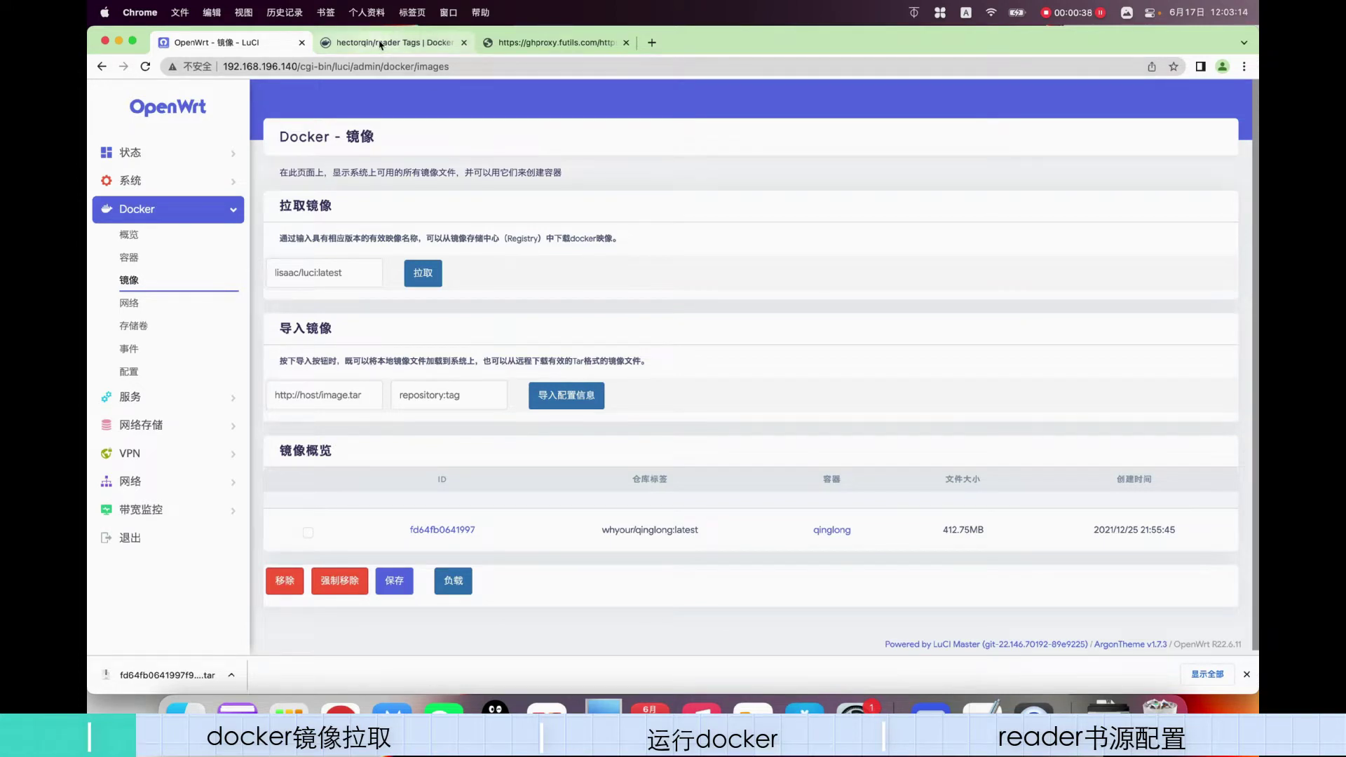
pyautogui.moveTo(279, 206); pyautogui.dragTo(356, 211)
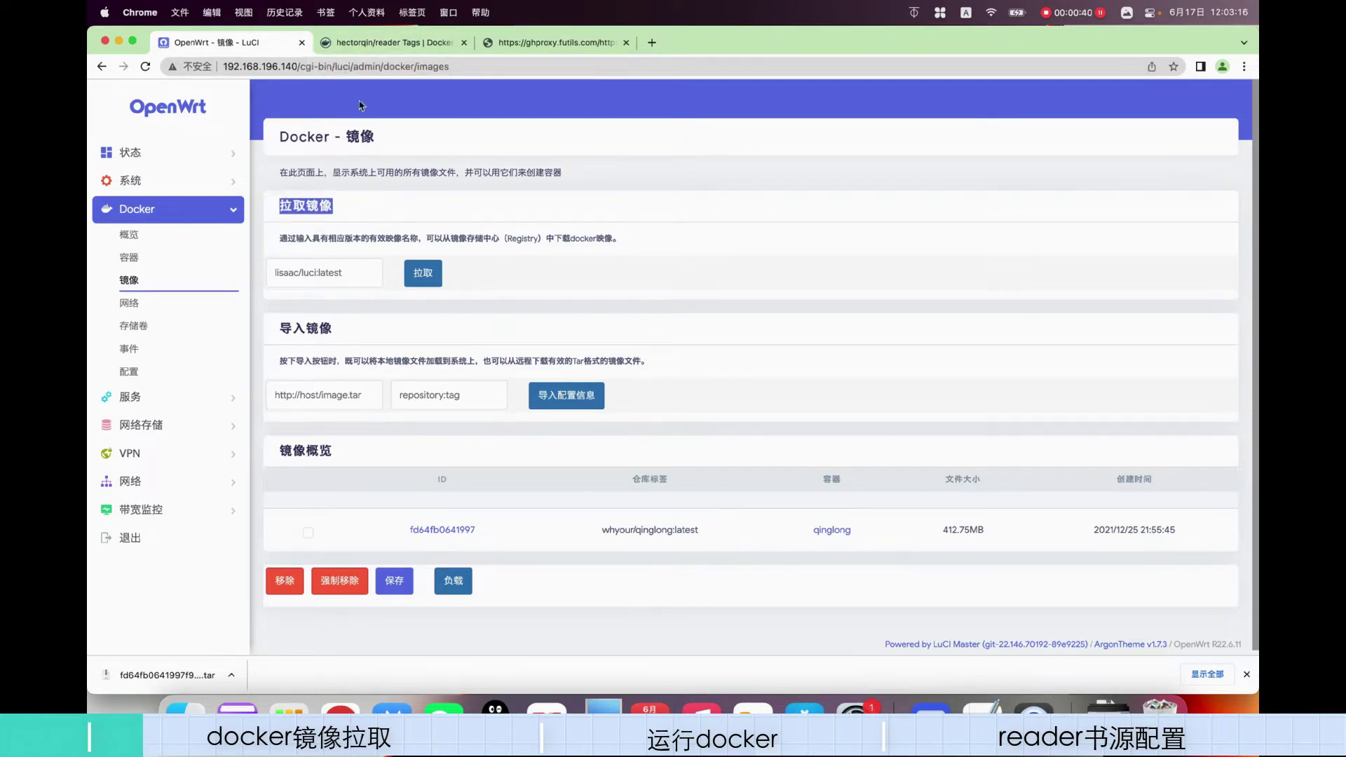
# - Examine the hectorqin/reader repository on Docker Hub, comparing its latest and openj9-latest tags
pyautogui.click(361, 42)
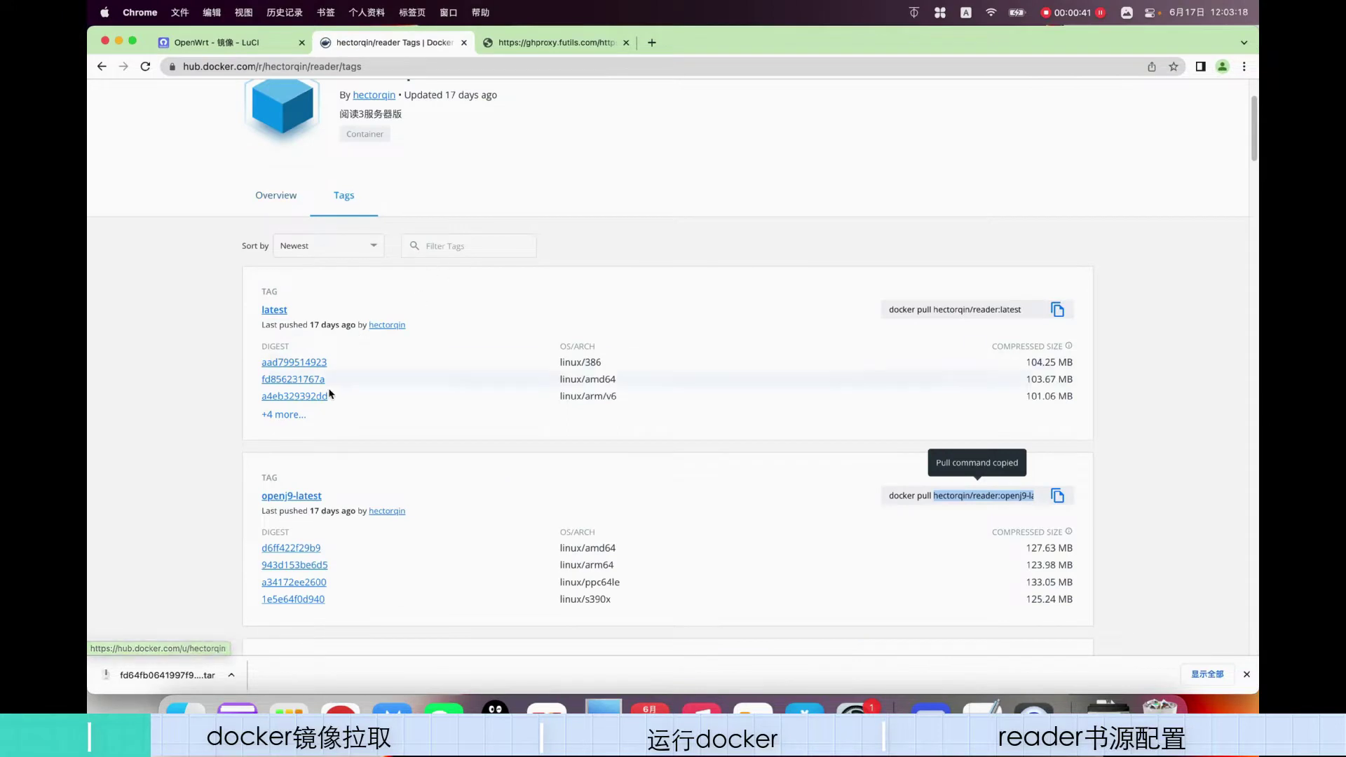
pyautogui.scroll(3, 344, 200)
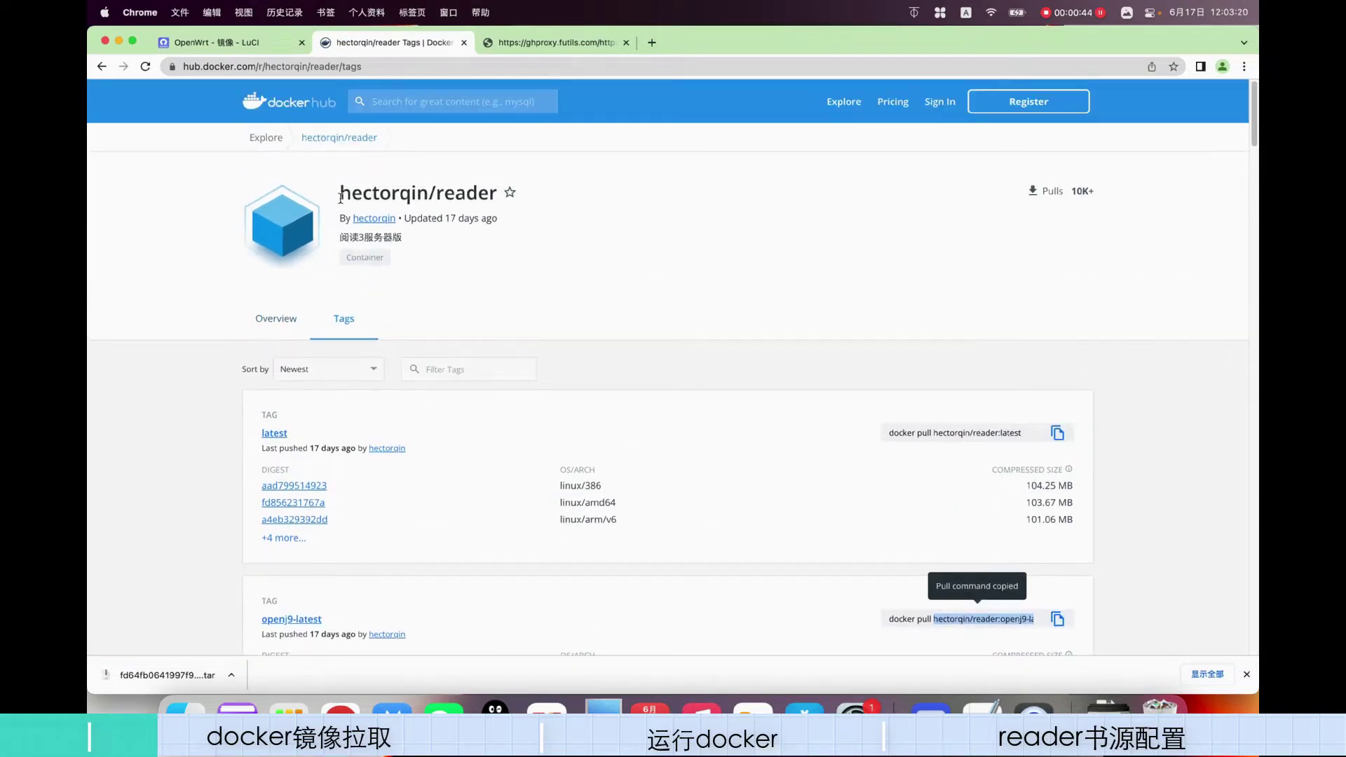
pyautogui.moveTo(341, 197); pyautogui.dragTo(495, 188)
pyautogui.click(557, 242)
pyautogui.scroll(-1, 310, 486)
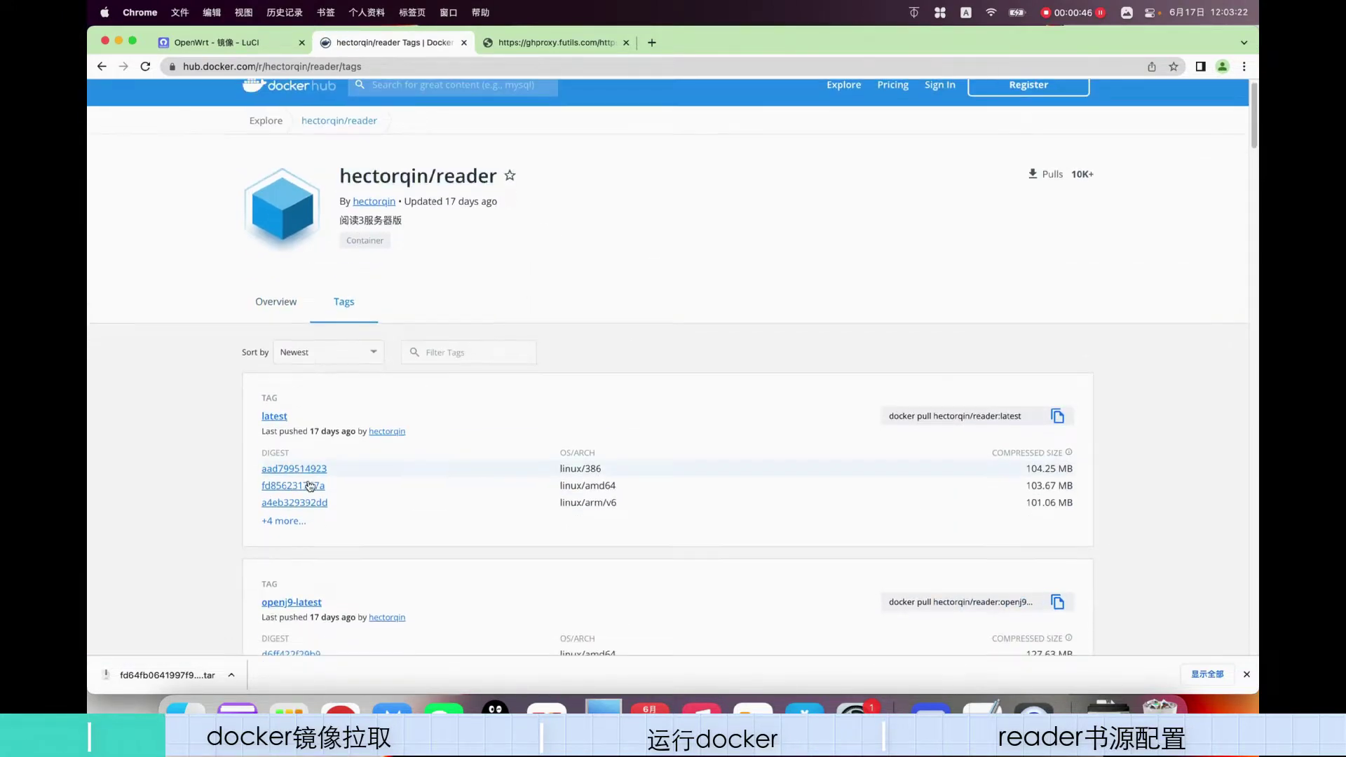
pyautogui.scroll(-3, 309, 486)
pyautogui.moveTo(261, 502); pyautogui.dragTo(317, 502)
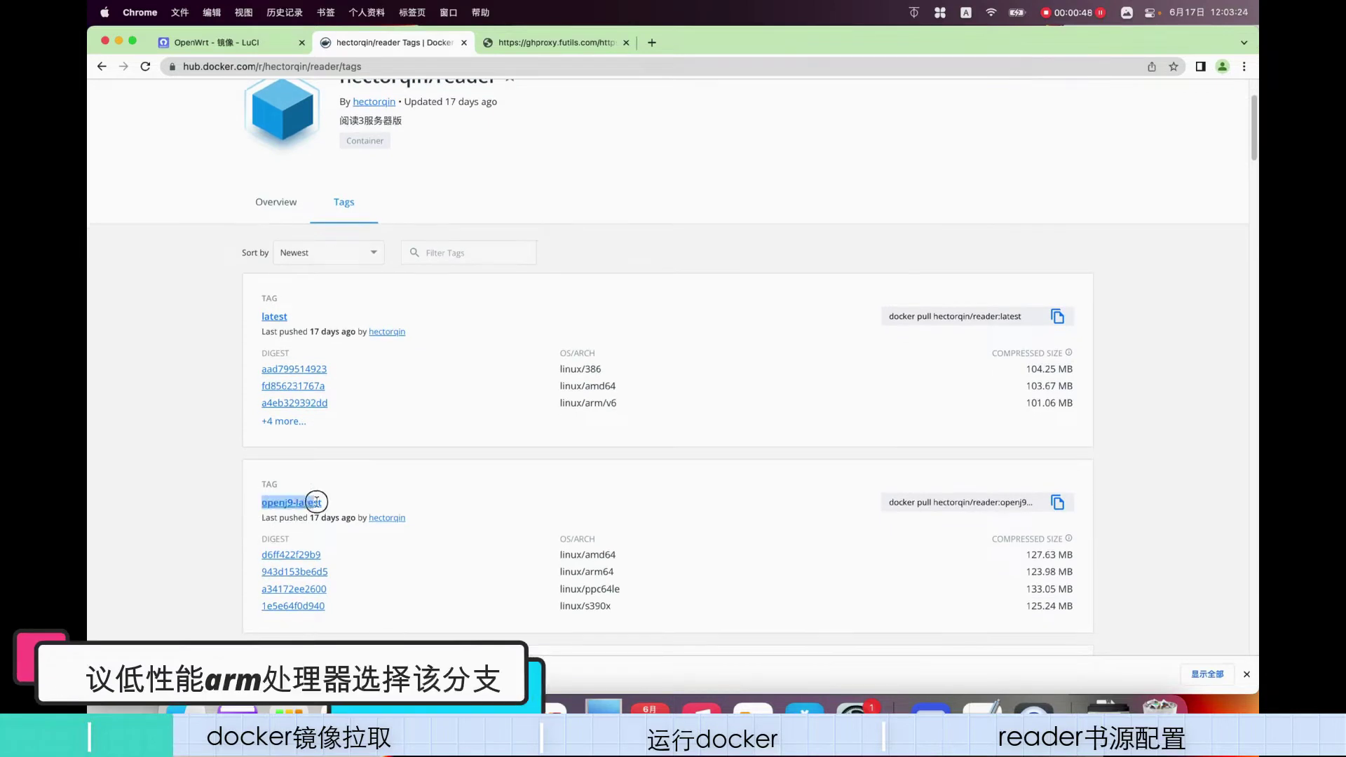
pyautogui.click(384, 511)
pyautogui.scroll(-2, 490, 519)
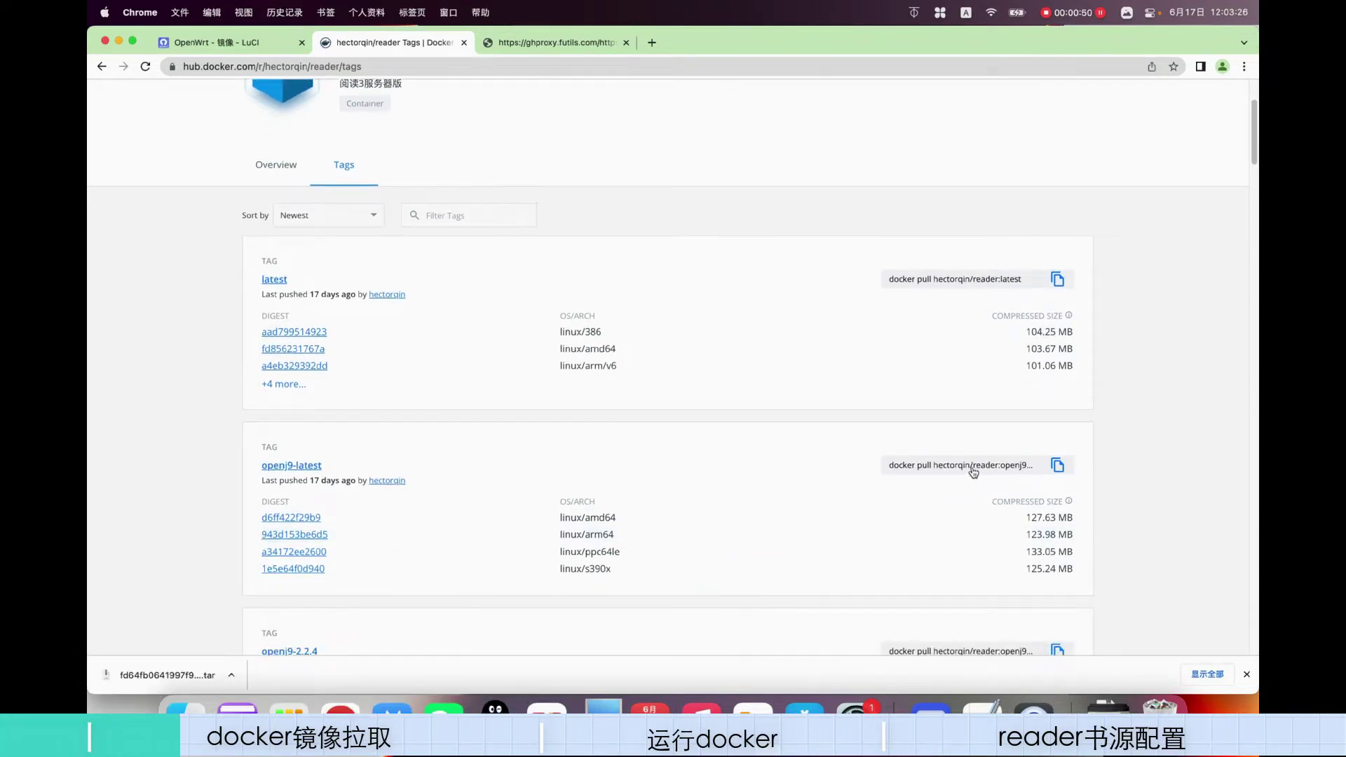
# - Copy the image name hectorqin/reader:openj9-latest from the openj9-latest tag's pull command
pyautogui.moveTo(933, 466); pyautogui.dragTo(1036, 469)
pyautogui.rightClick(1013, 465)
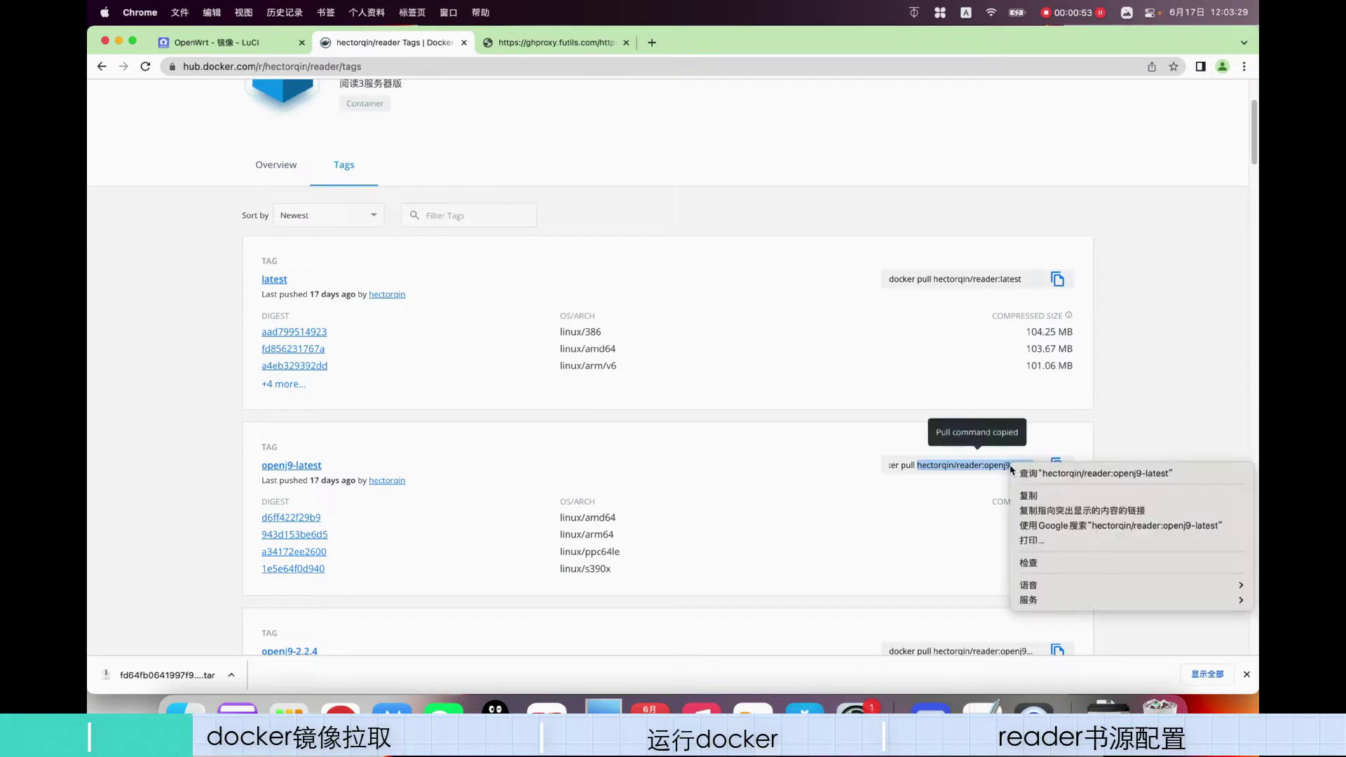
pyautogui.click(1032, 496)
# - Pull the image hectorqin/reader:openj9-latest from the OpenWrt Docker images page
pyautogui.click(239, 43)
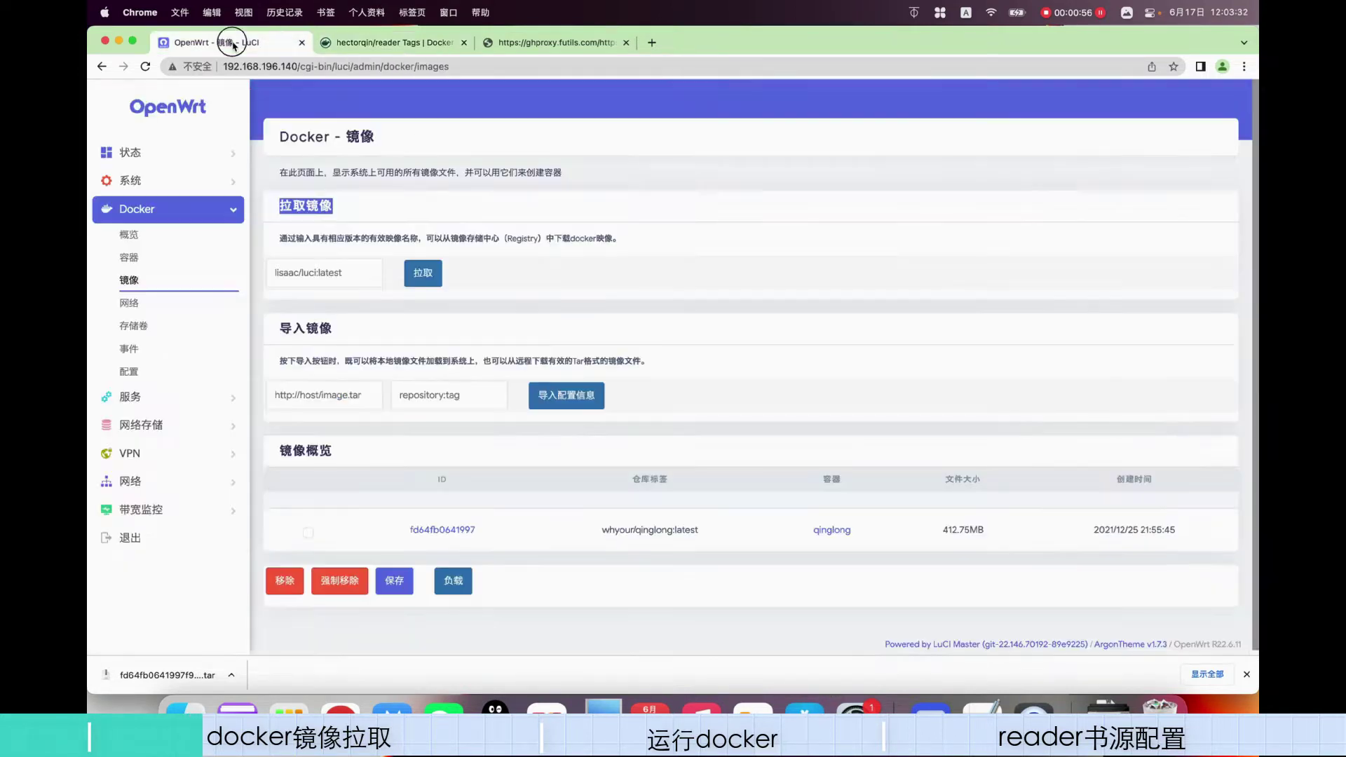
pyautogui.click(287, 280)
pyautogui.rightClick(286, 273)
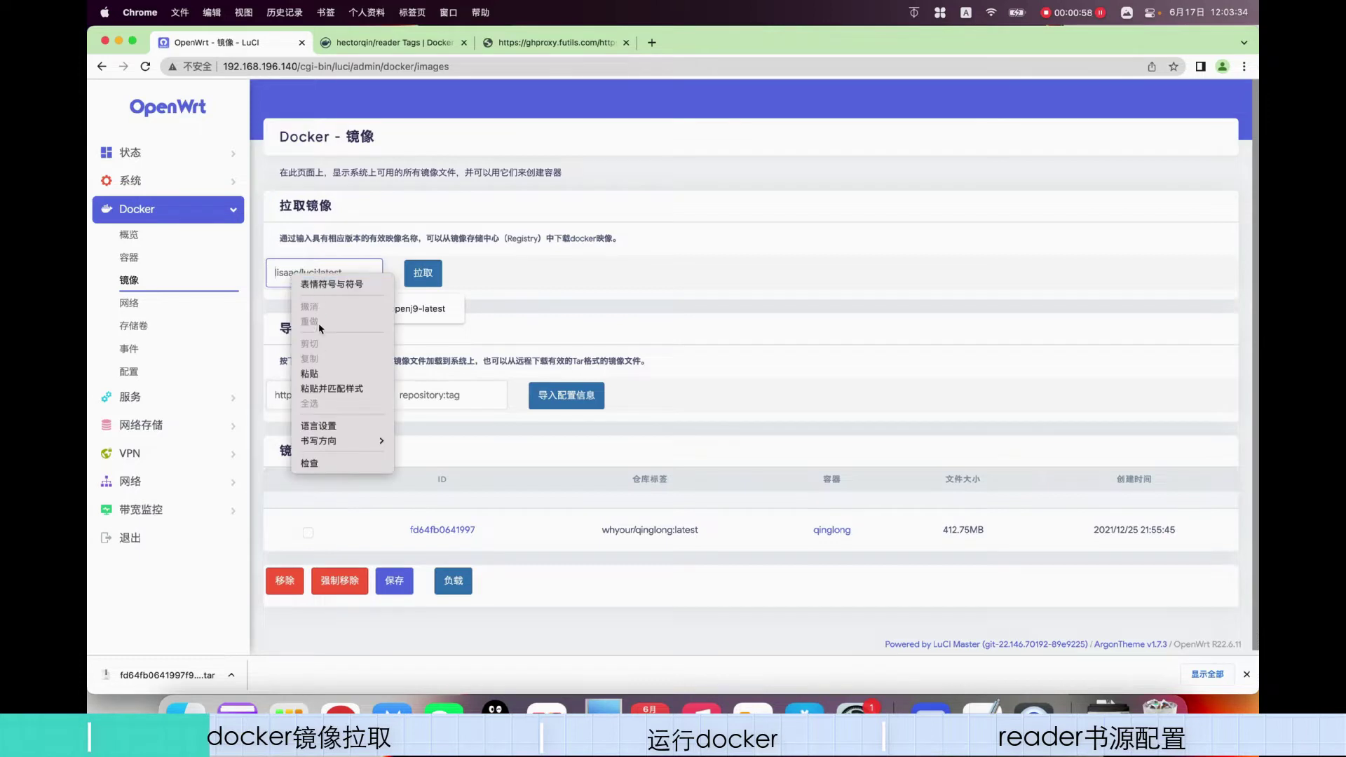
pyautogui.click(329, 369)
pyautogui.click(334, 307)
pyautogui.doubleClick(364, 272)
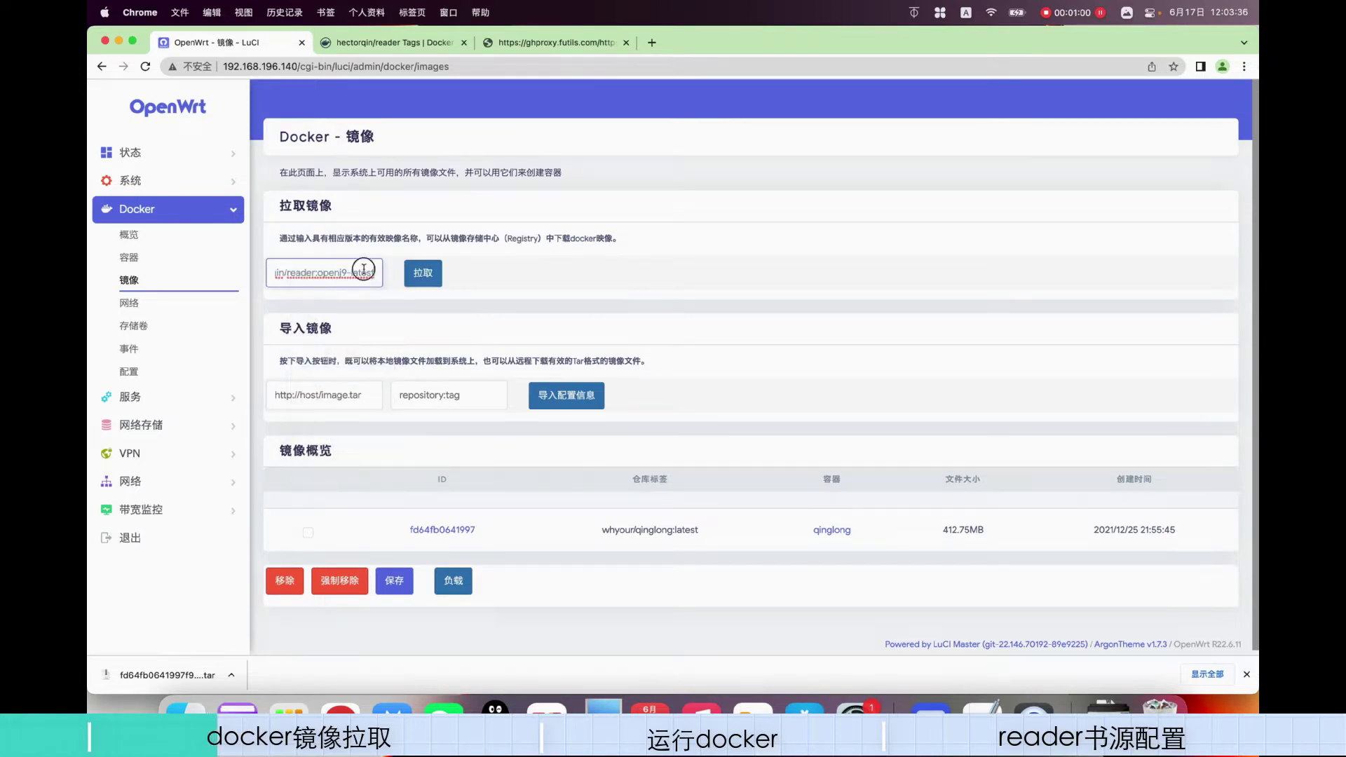
pyautogui.click(429, 278)
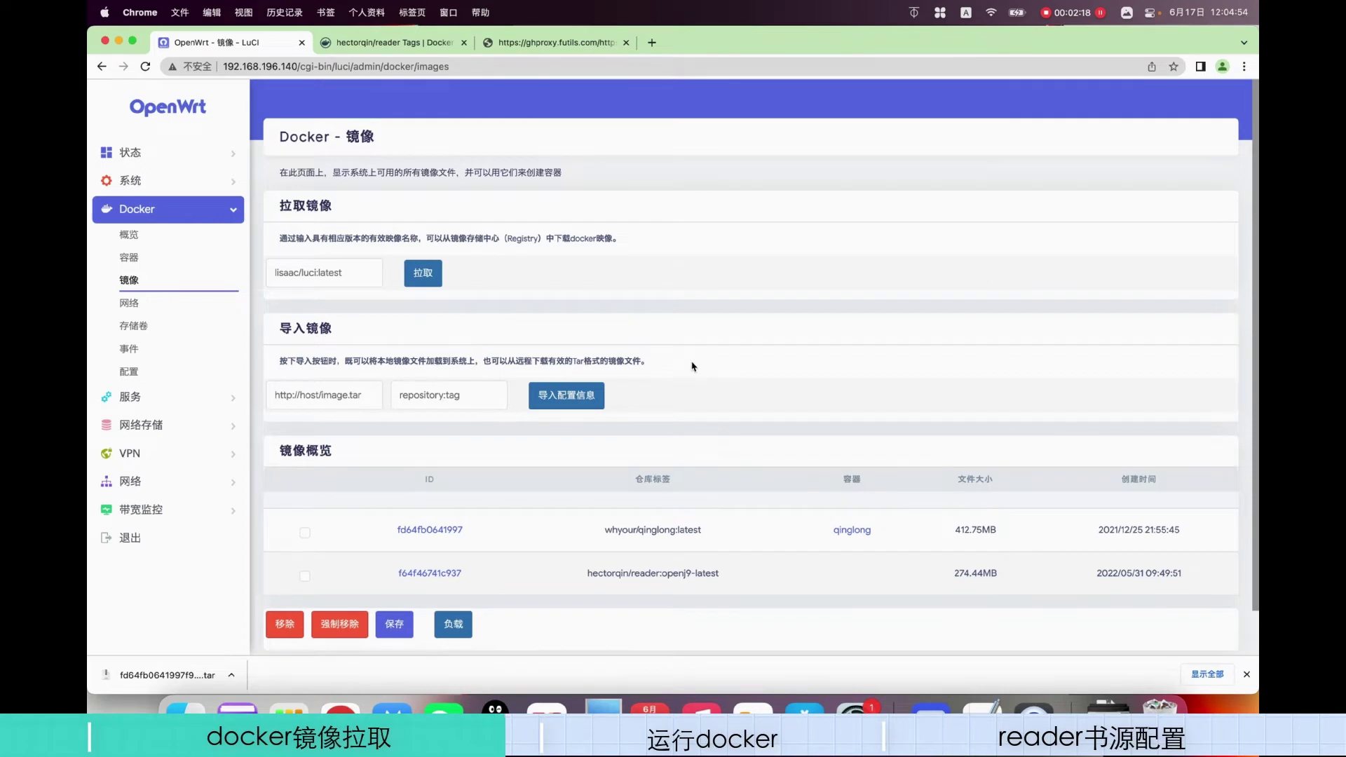
# - Check the image overview for the hectorqin/reader:openj9-latest entry
pyautogui.scroll(-2, 611, 499)
pyautogui.moveTo(379, 524); pyautogui.dragTo(1193, 529)
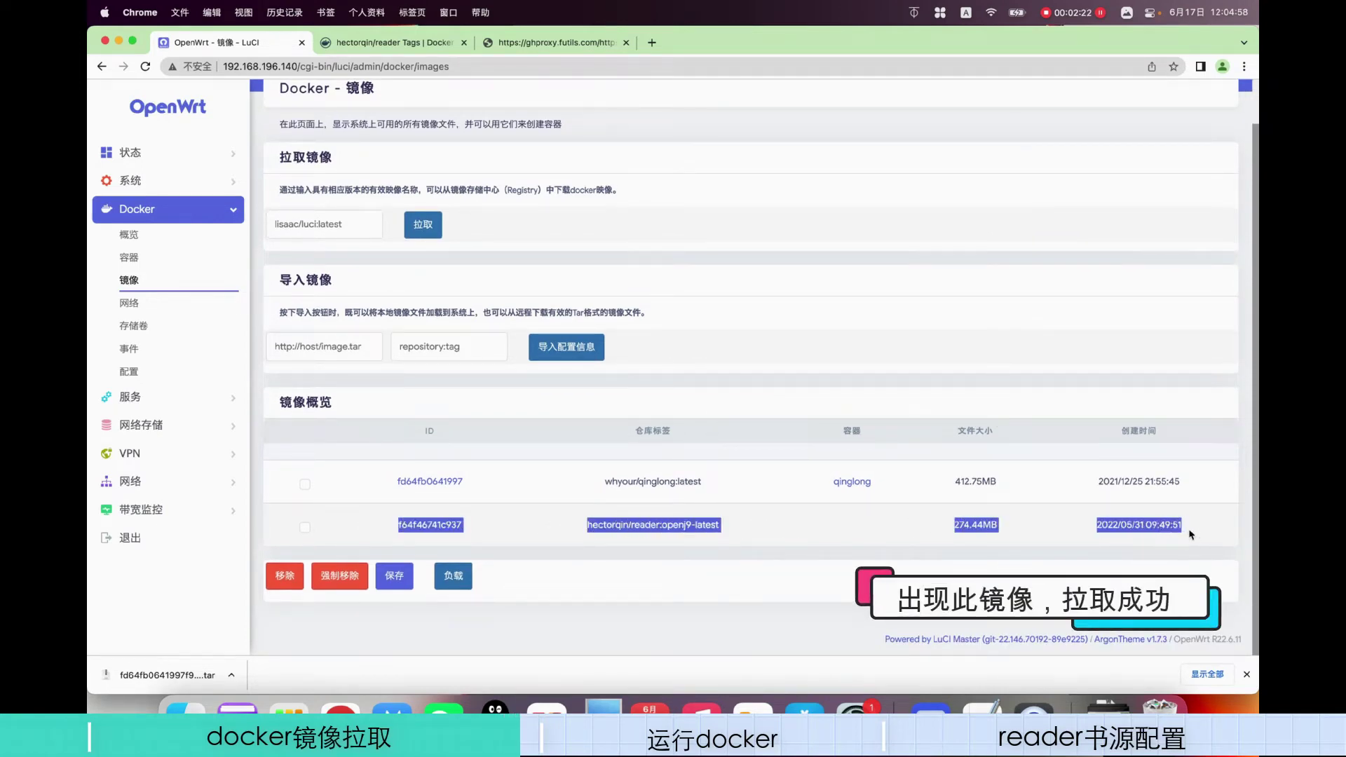
pyautogui.click(531, 555)
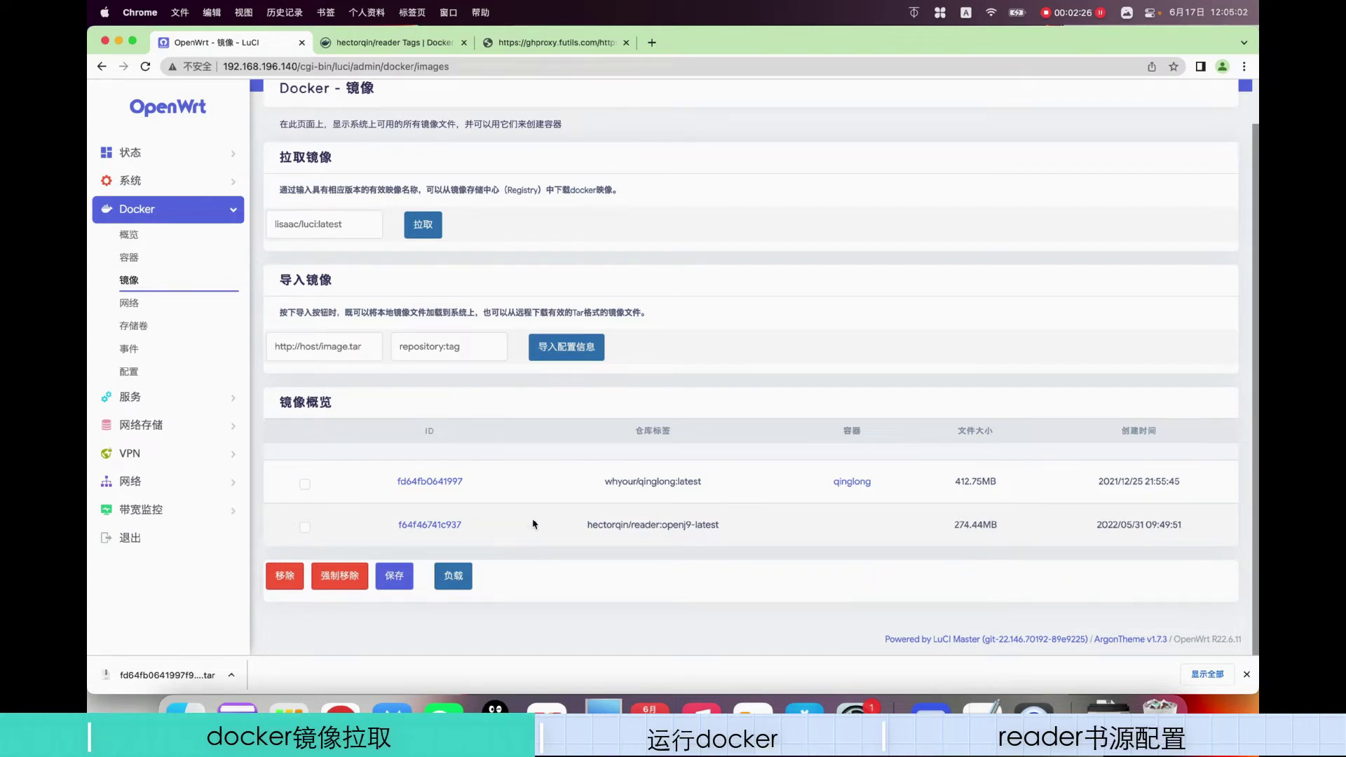
# - Start adding a new Docker container and open the dialog for entering its docker run command line
pyautogui.click(129, 257)
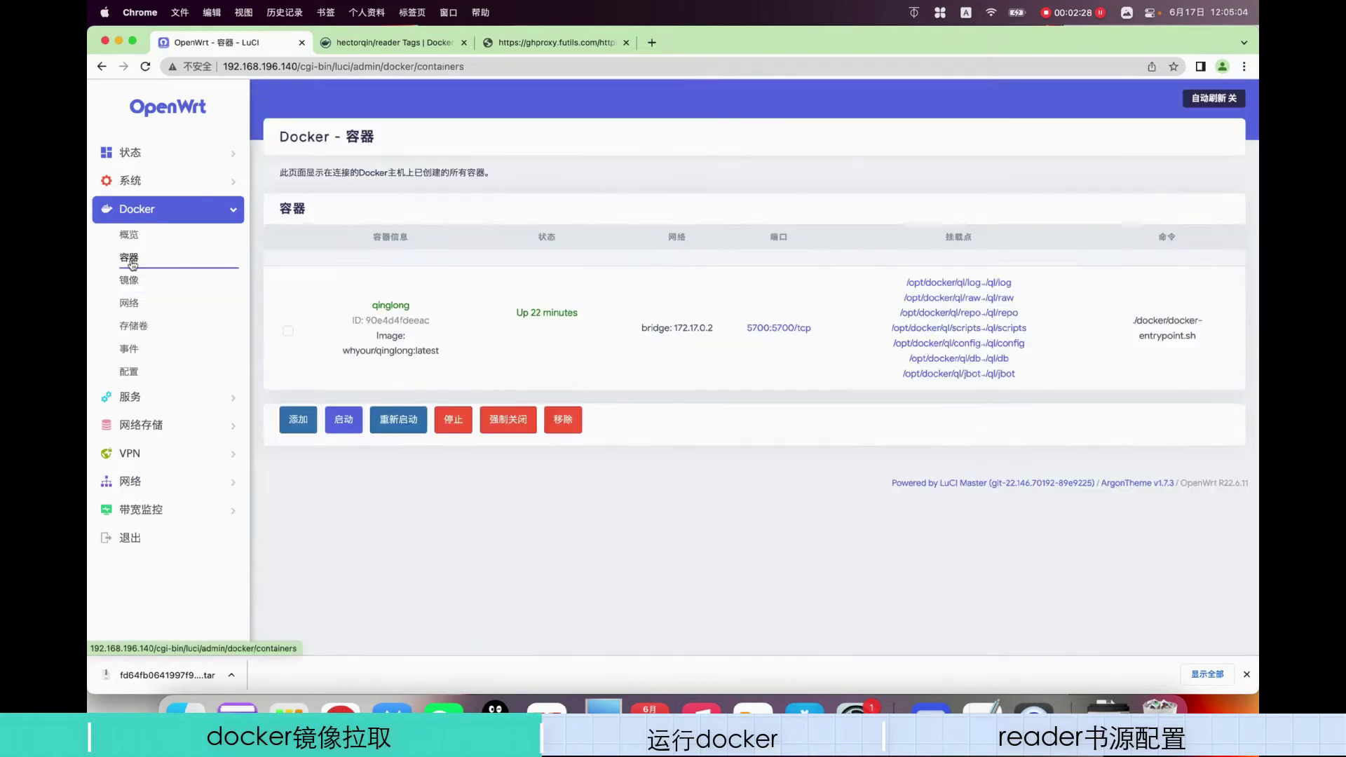
pyautogui.click(299, 421)
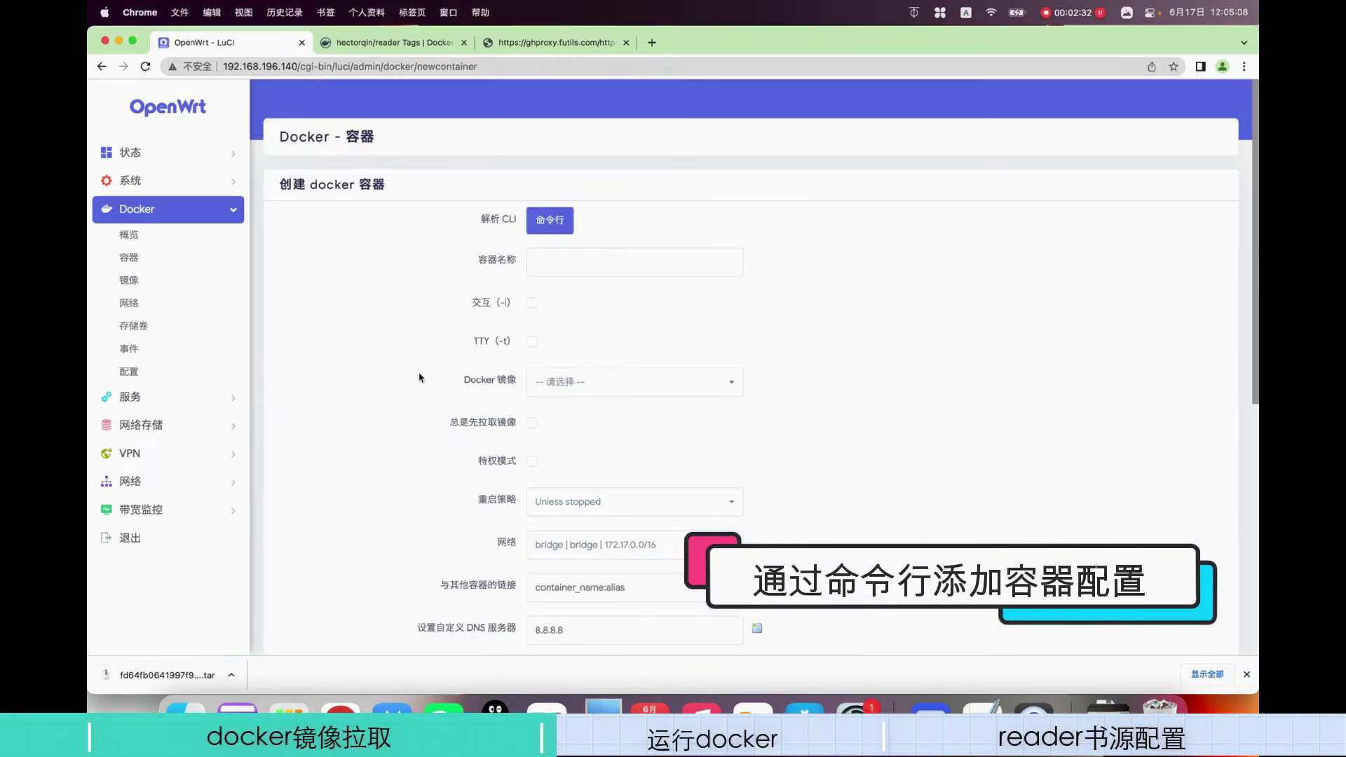
pyautogui.click(552, 222)
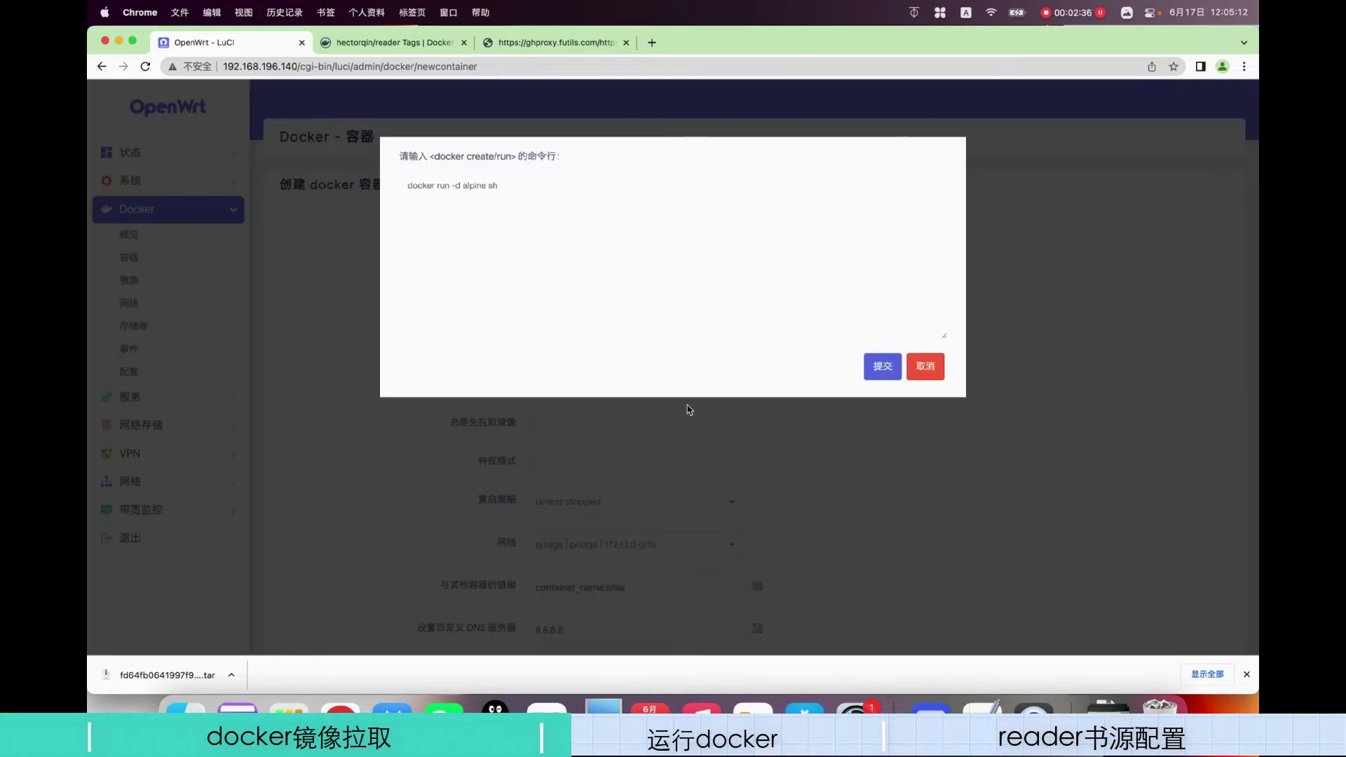
# - Switch to TextEdit and copy the complete docker run command from reader安装命令.txt
pyautogui.click(982, 709)
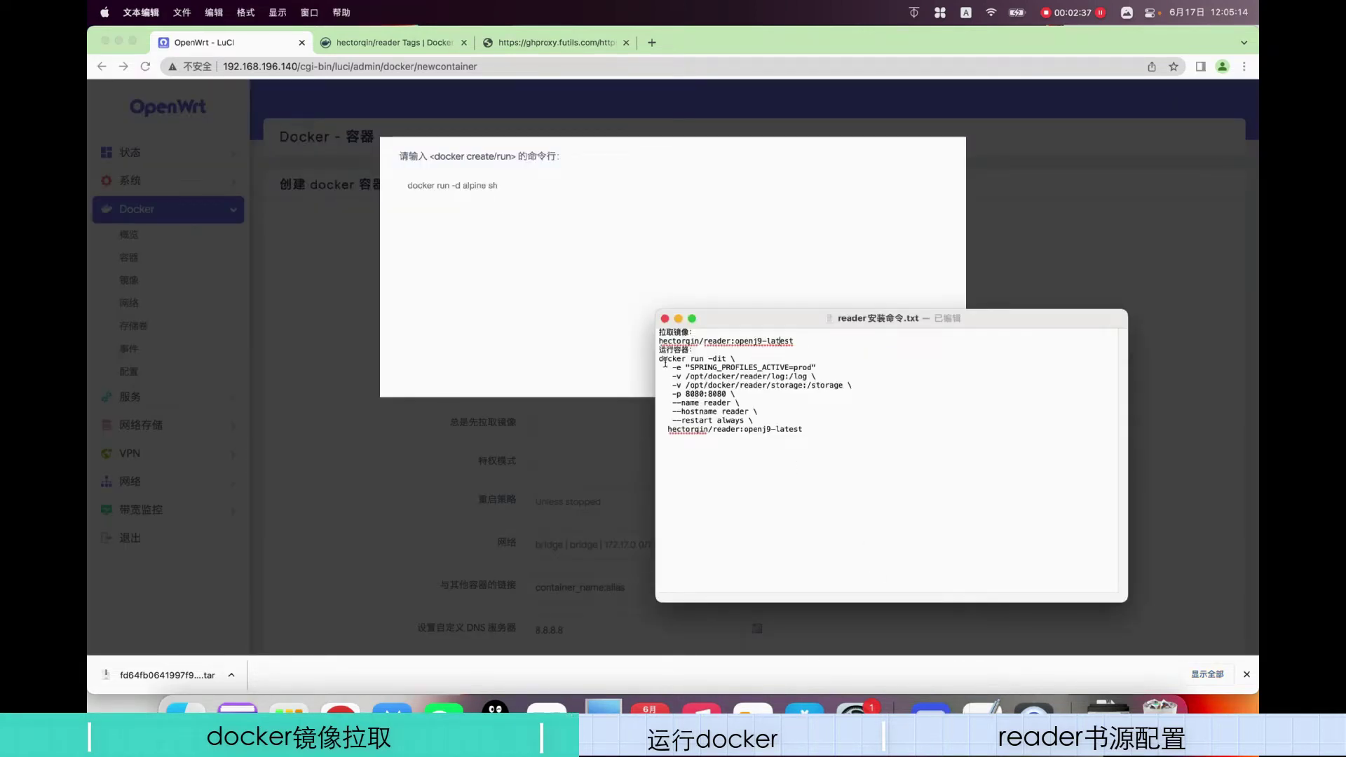
pyautogui.click(661, 359)
pyautogui.moveTo(661, 360); pyautogui.dragTo(804, 433)
pyautogui.rightClick(731, 412)
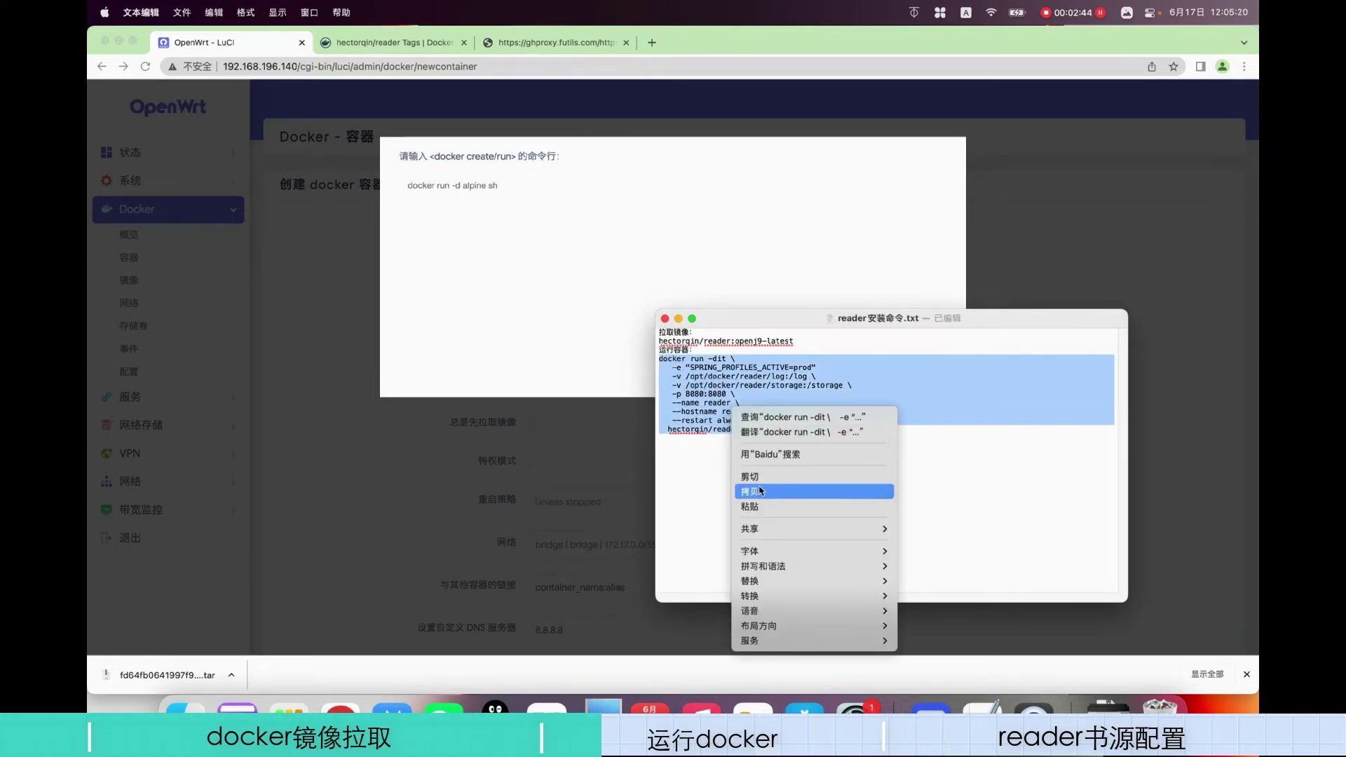
pyautogui.click(764, 479)
# - Return to Chrome and paste the copied docker run command into the container's command-line dialog
pyautogui.click(440, 244)
pyautogui.rightClick(417, 198)
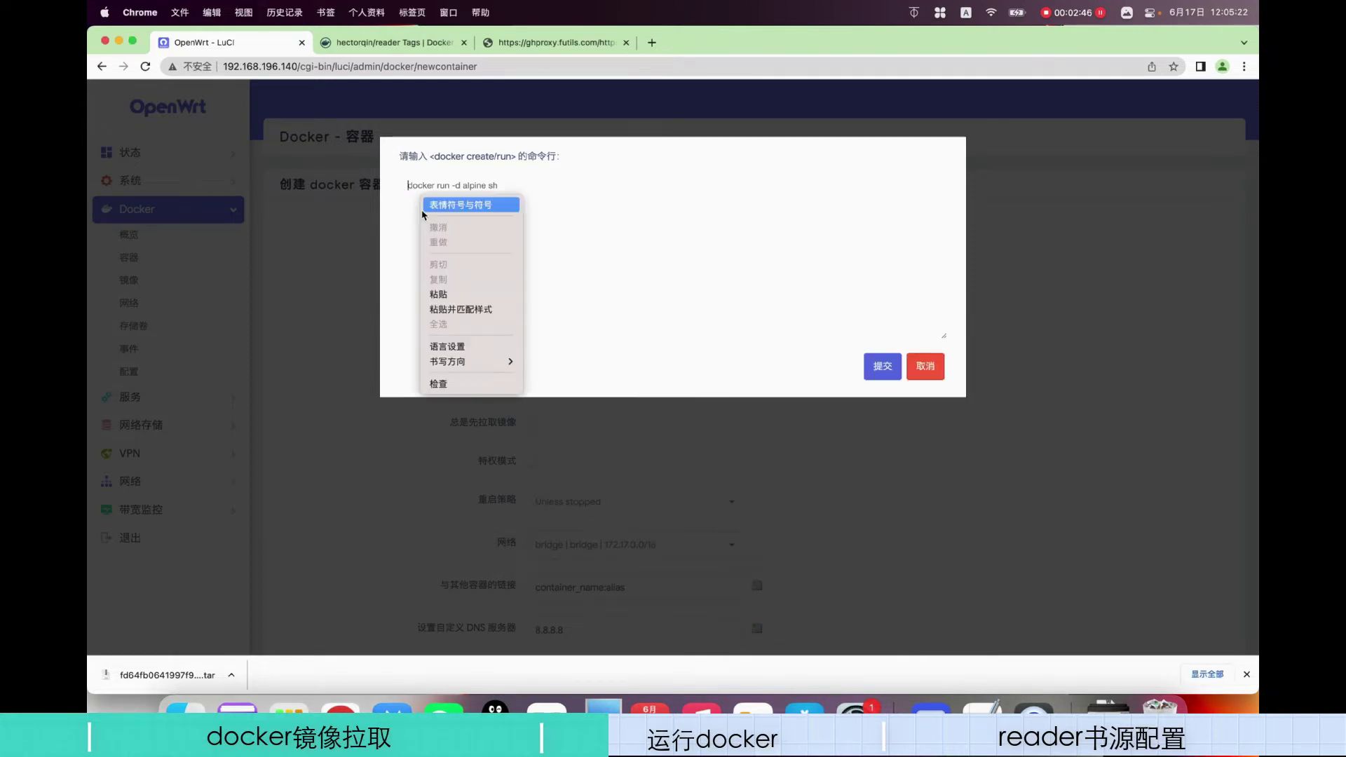
pyautogui.click(456, 290)
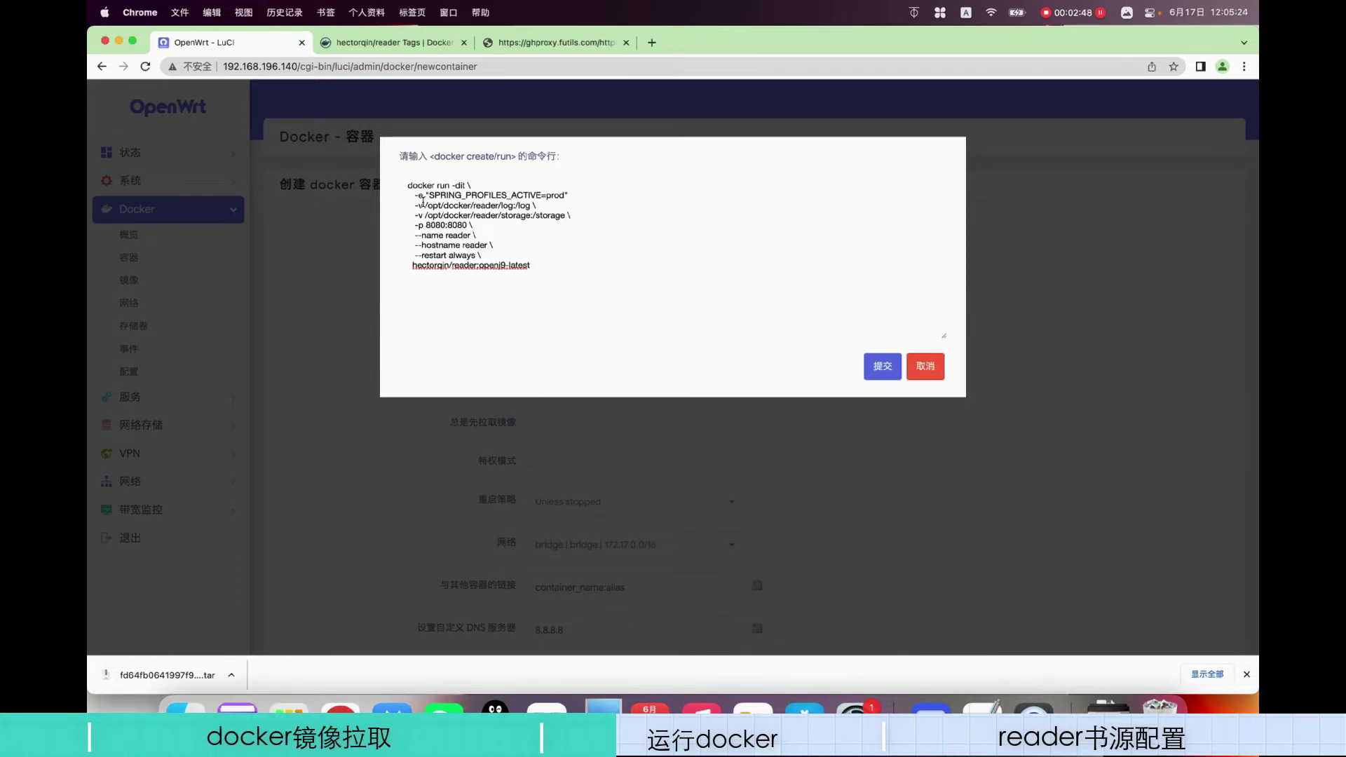
# - Check the log and storage mount paths and the 8080:8080 port mapping in the command, and submit it
pyautogui.moveTo(425, 205); pyautogui.dragTo(530, 204)
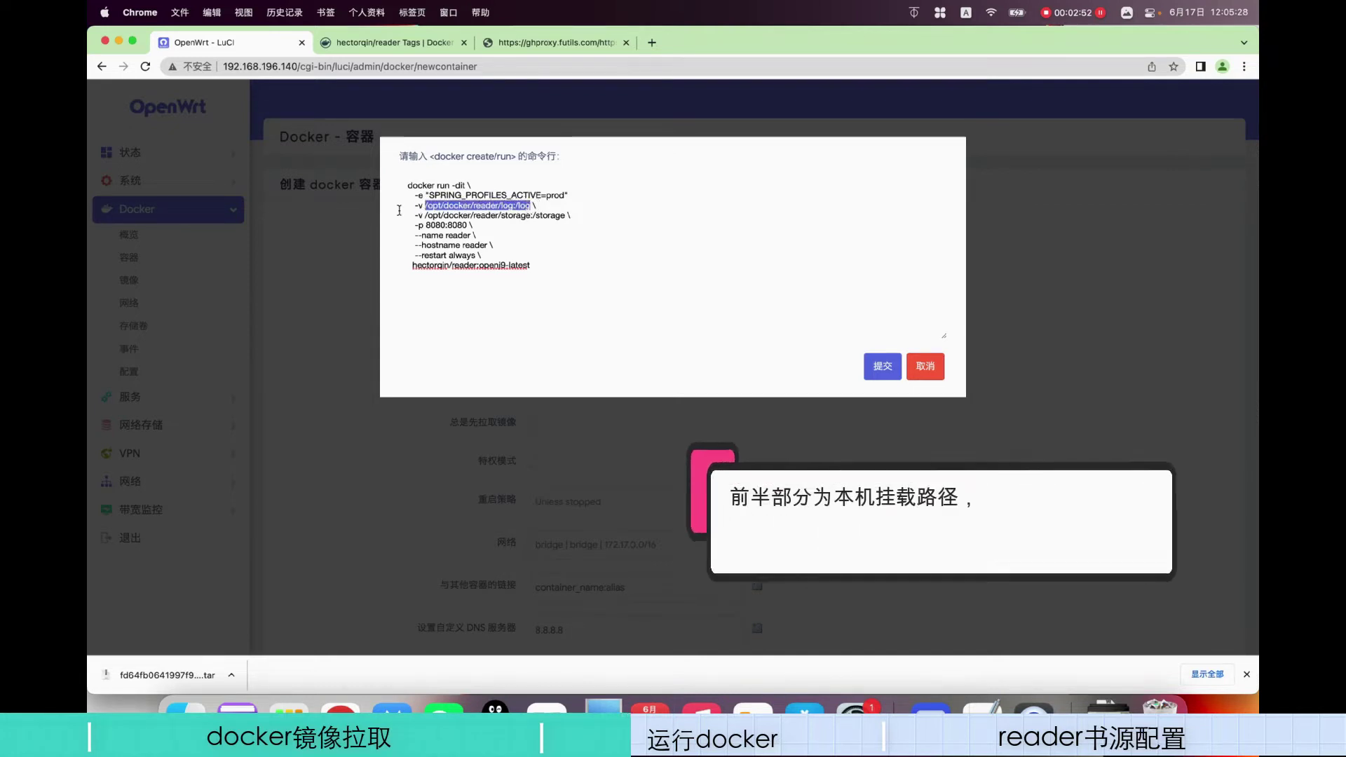
pyautogui.moveTo(423, 217); pyautogui.dragTo(577, 215)
pyautogui.click(462, 224)
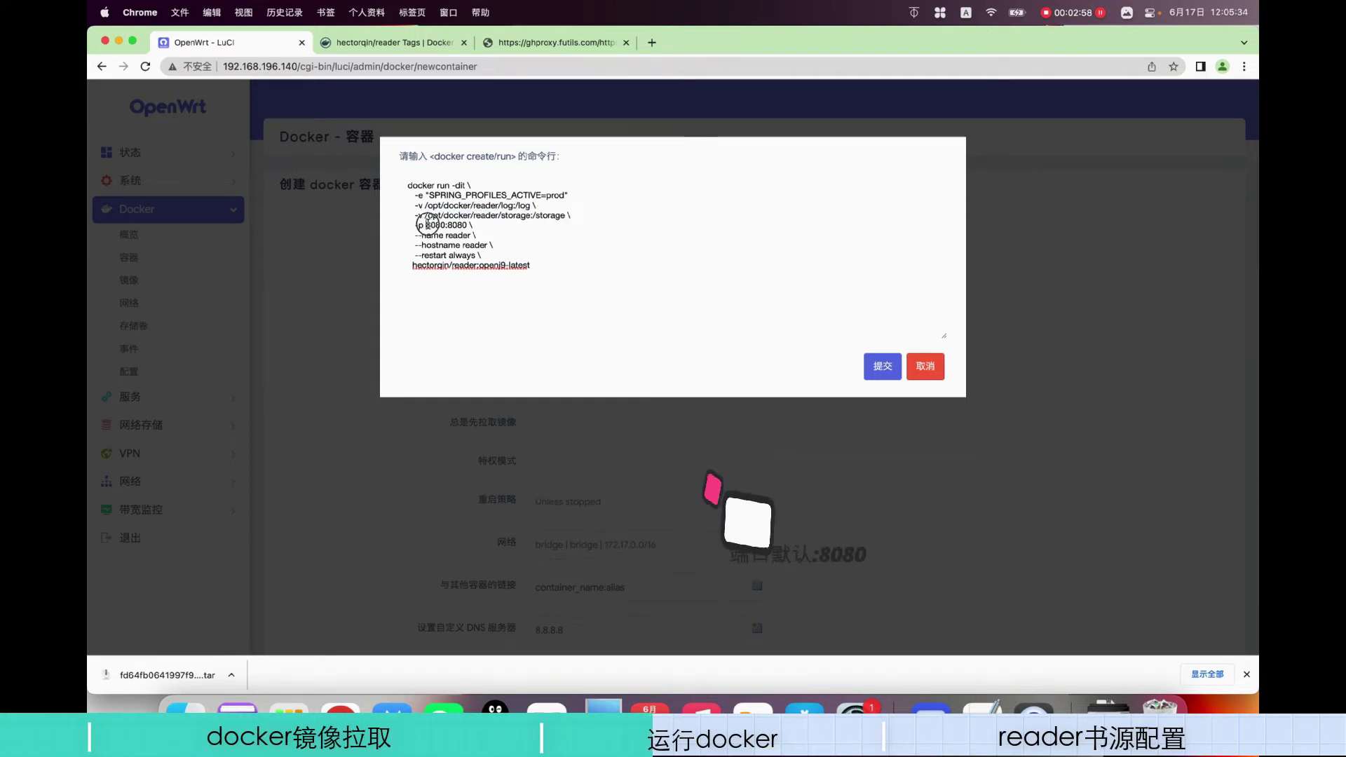
pyautogui.moveTo(425, 226); pyautogui.dragTo(466, 225)
pyautogui.click(461, 245)
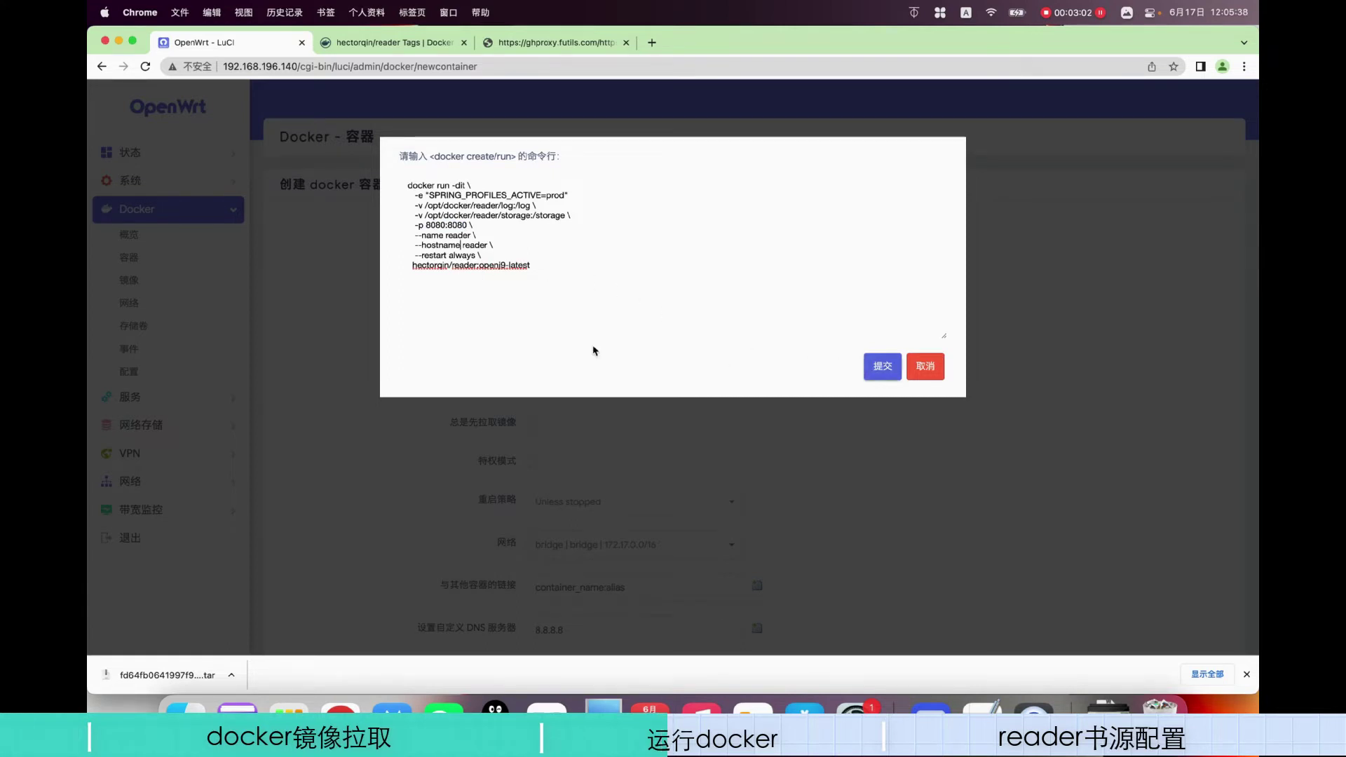
pyautogui.click(882, 366)
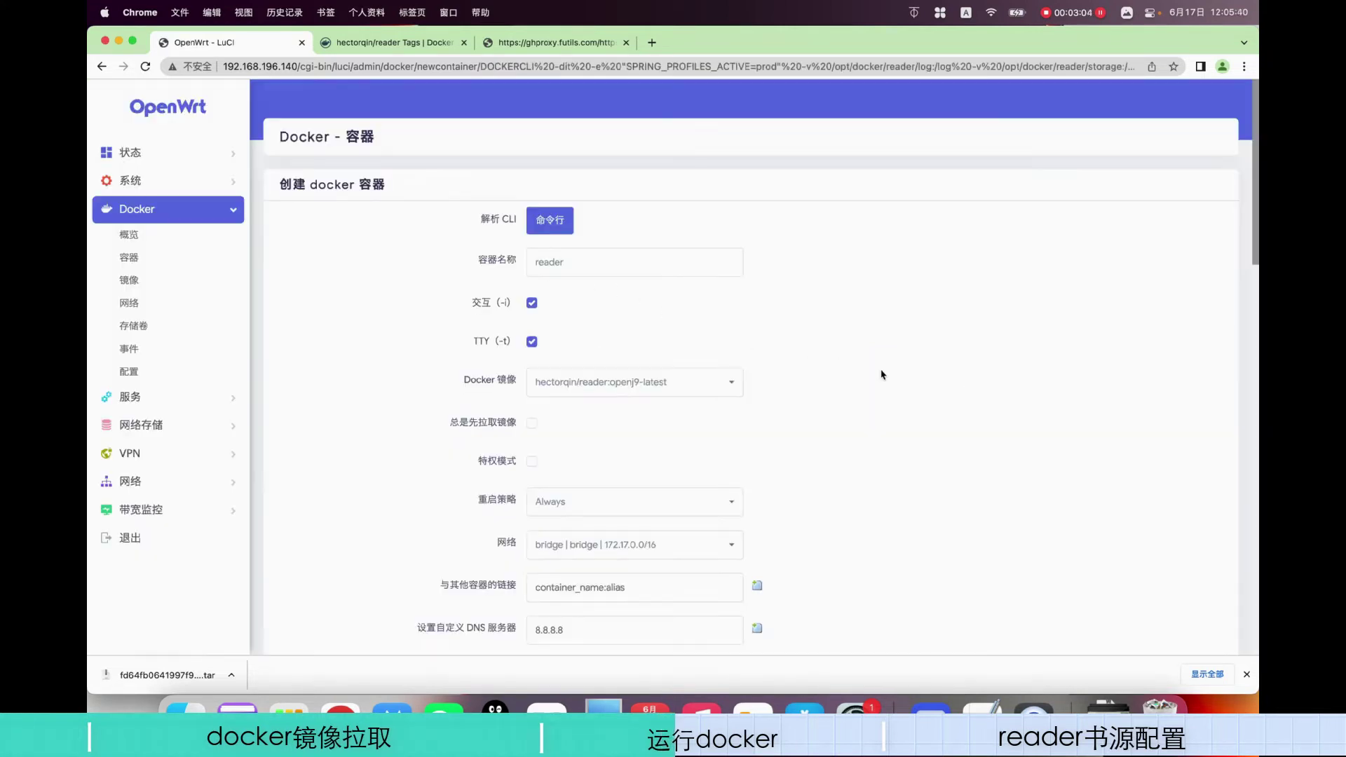
# - Review the container form's generated name, image, environment variable, bind mounts and exposed port
pyautogui.click(569, 264)
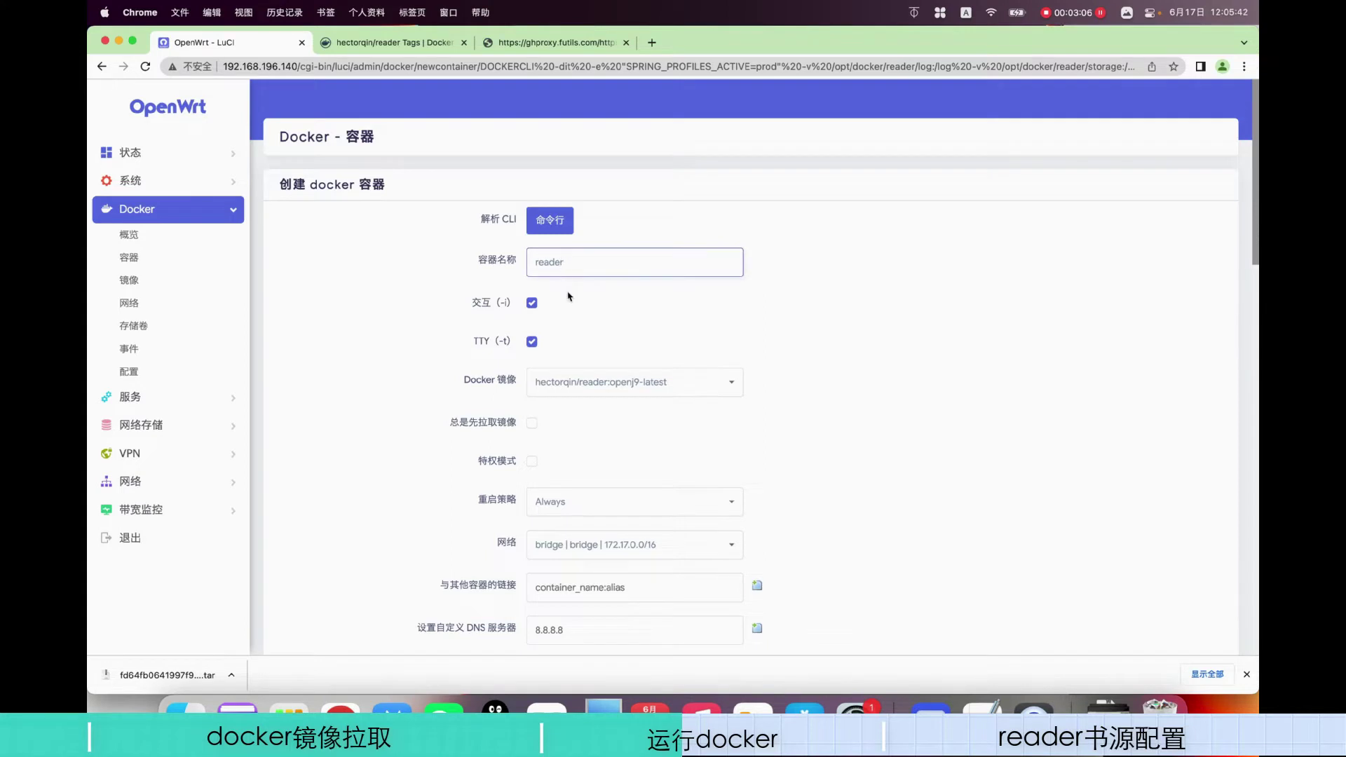
pyautogui.scroll(-3, 582, 313)
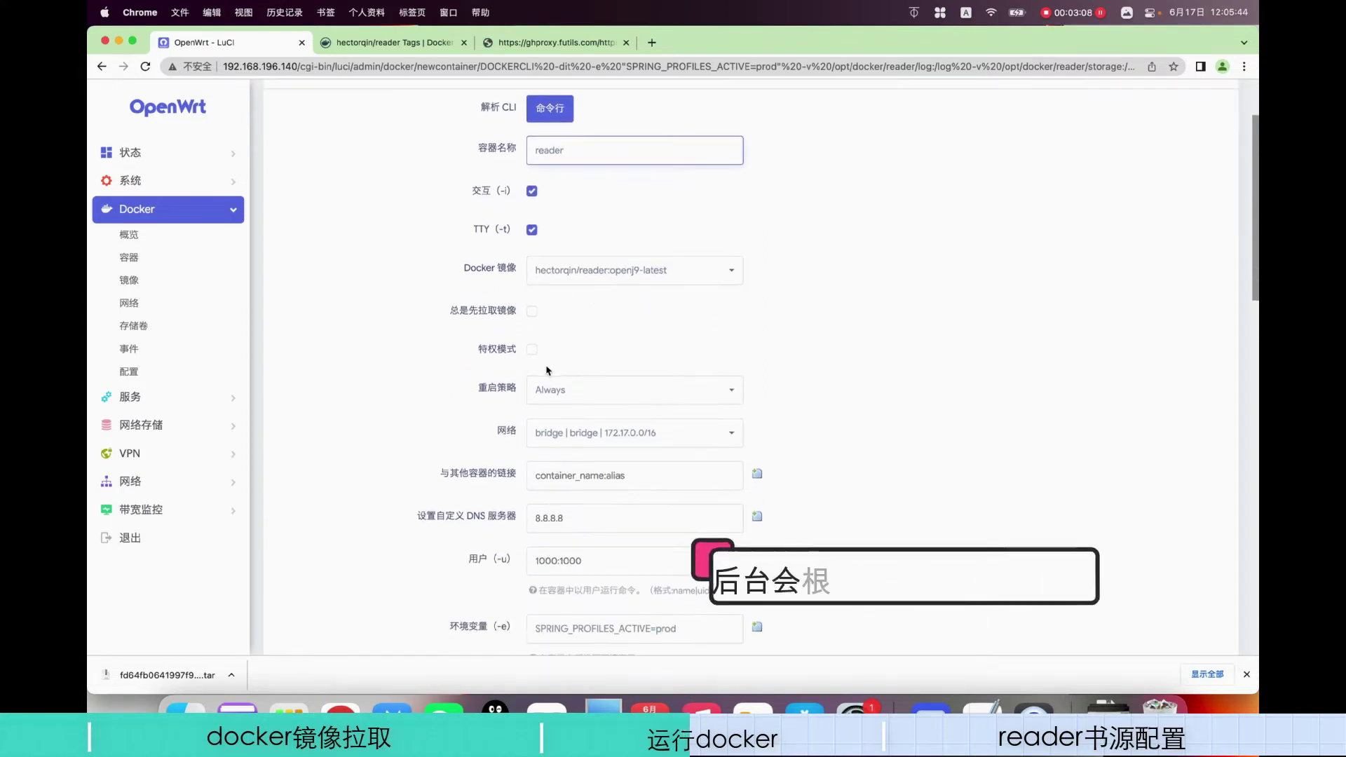
pyautogui.scroll(-3, 582, 340)
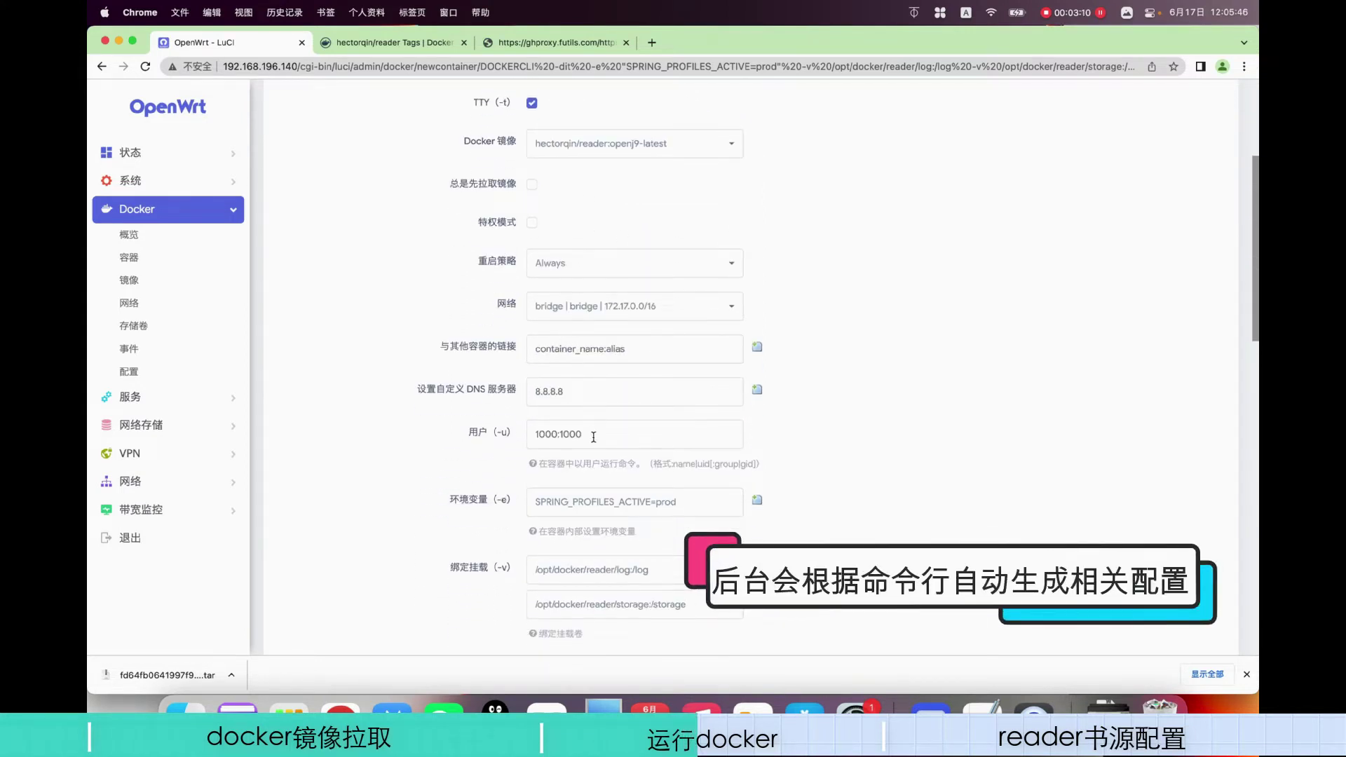
pyautogui.scroll(-3, 561, 393)
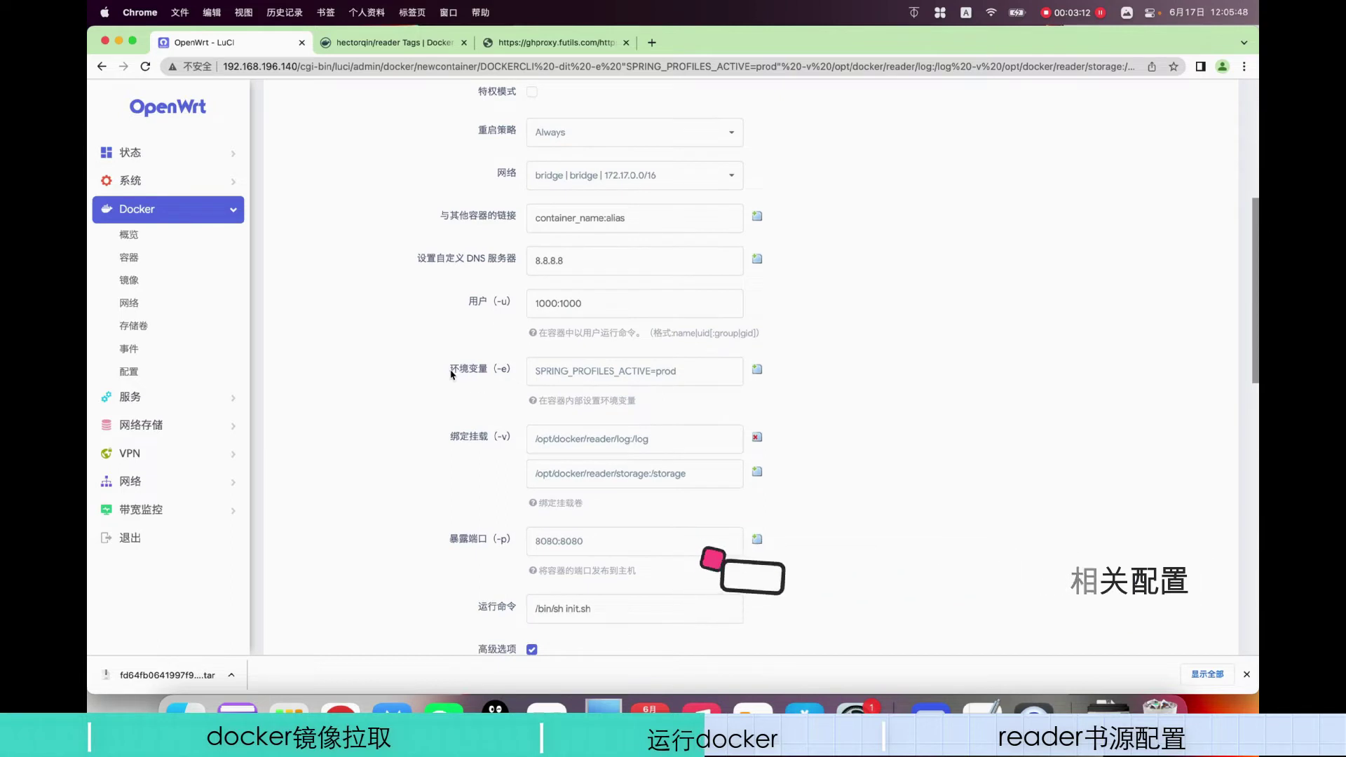
pyautogui.moveTo(449, 369); pyautogui.dragTo(510, 370)
pyautogui.scroll(-3, 499, 417)
pyautogui.scroll(-5, 496, 415)
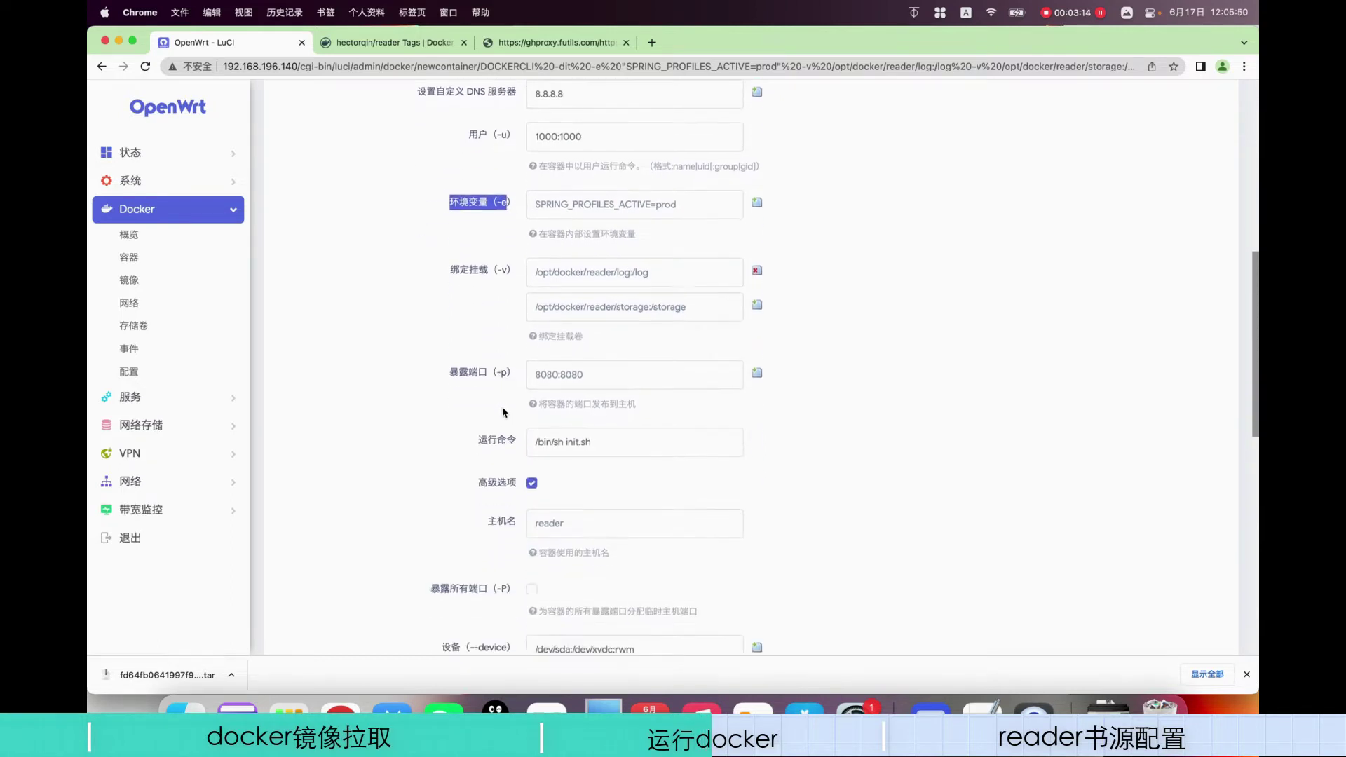
# - Set the container's memory limit to 2g in the advanced options
pyautogui.scroll(-10, 509, 408)
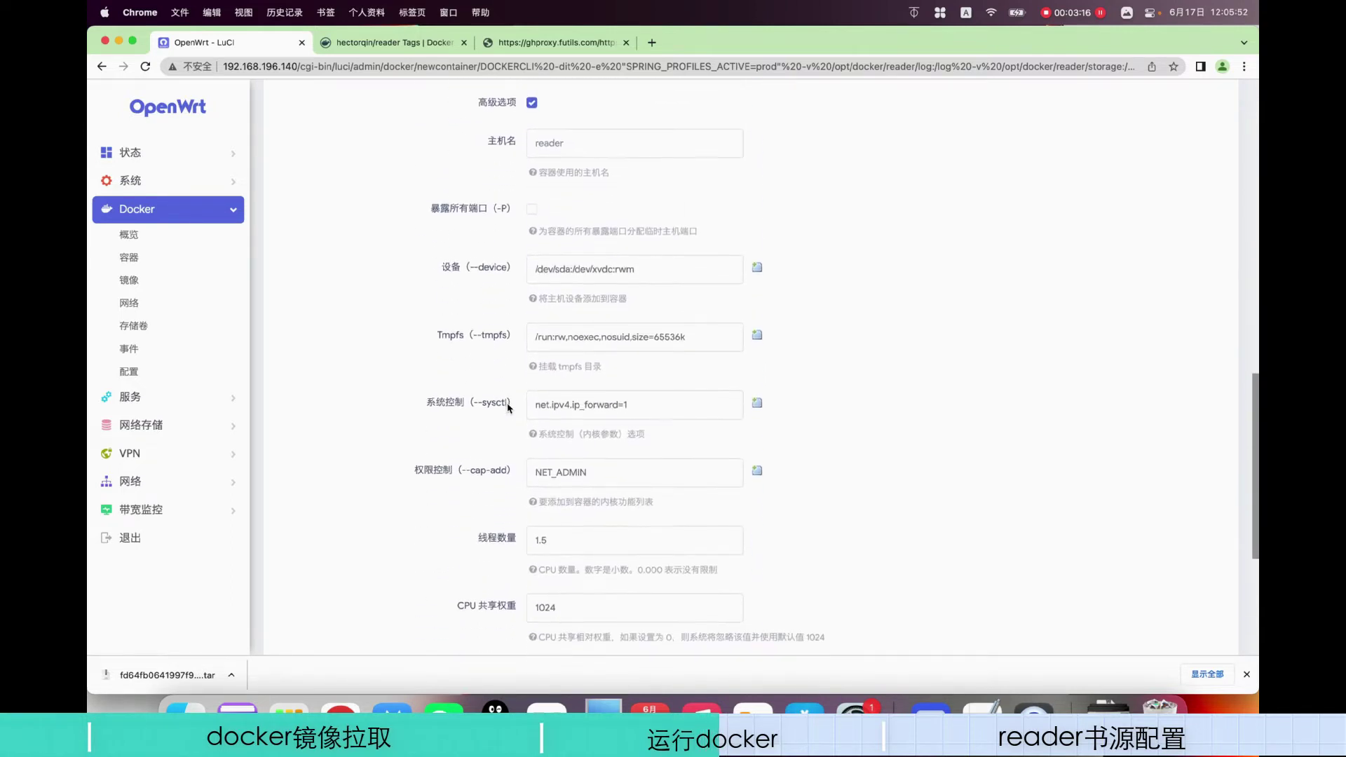
pyautogui.click(567, 446)
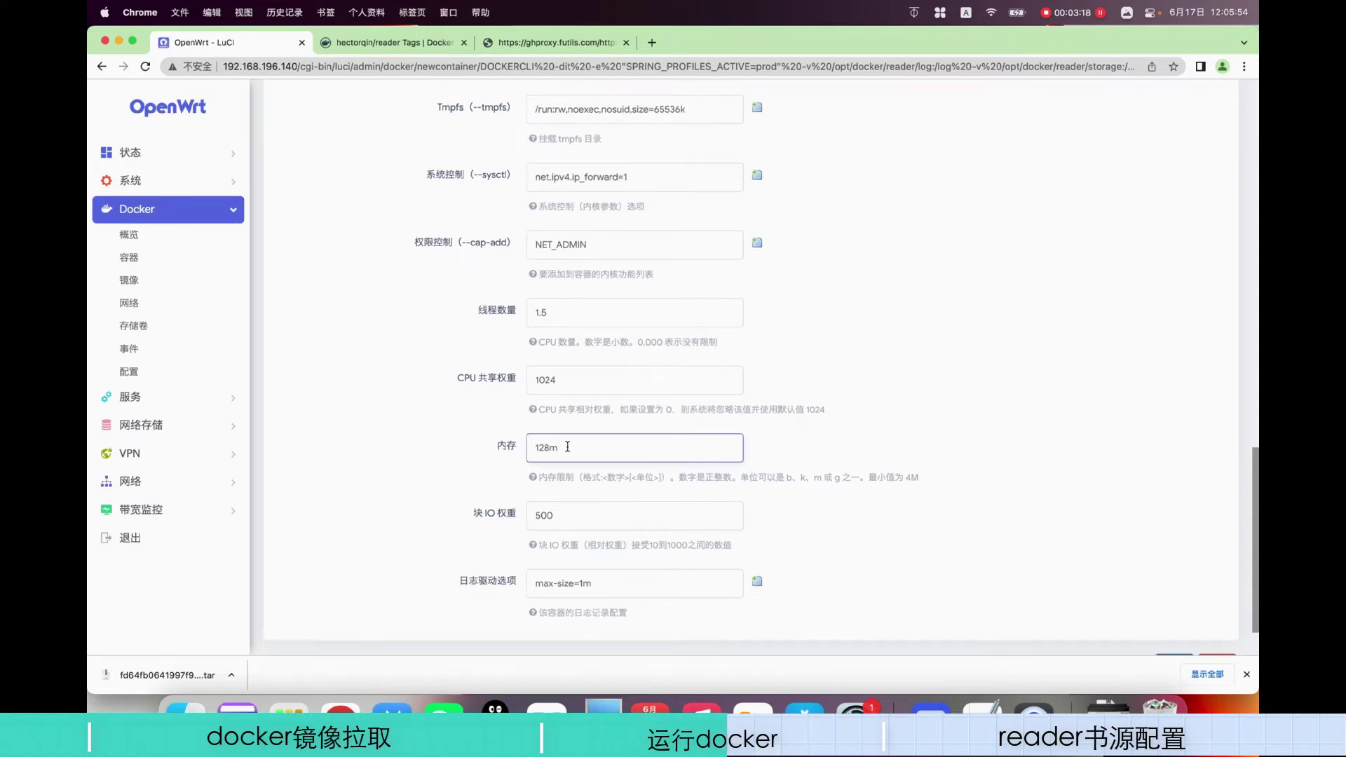
pyautogui.press('super+a')
pyautogui.write('2')
pyautogui.click(401, 419)
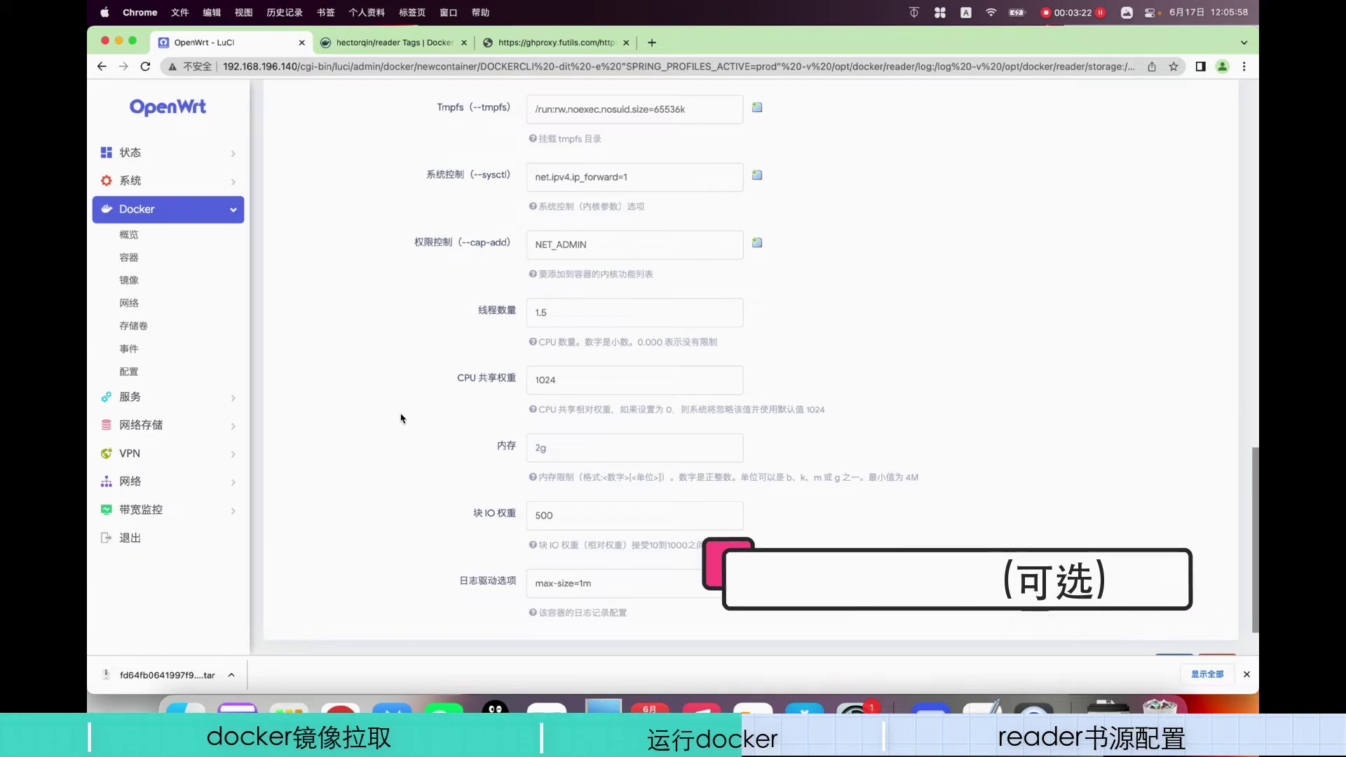
# - Set the container's CPU count (线程数量) to 0 and submit the form to create the container
pyautogui.scroll(-2, 673, 541)
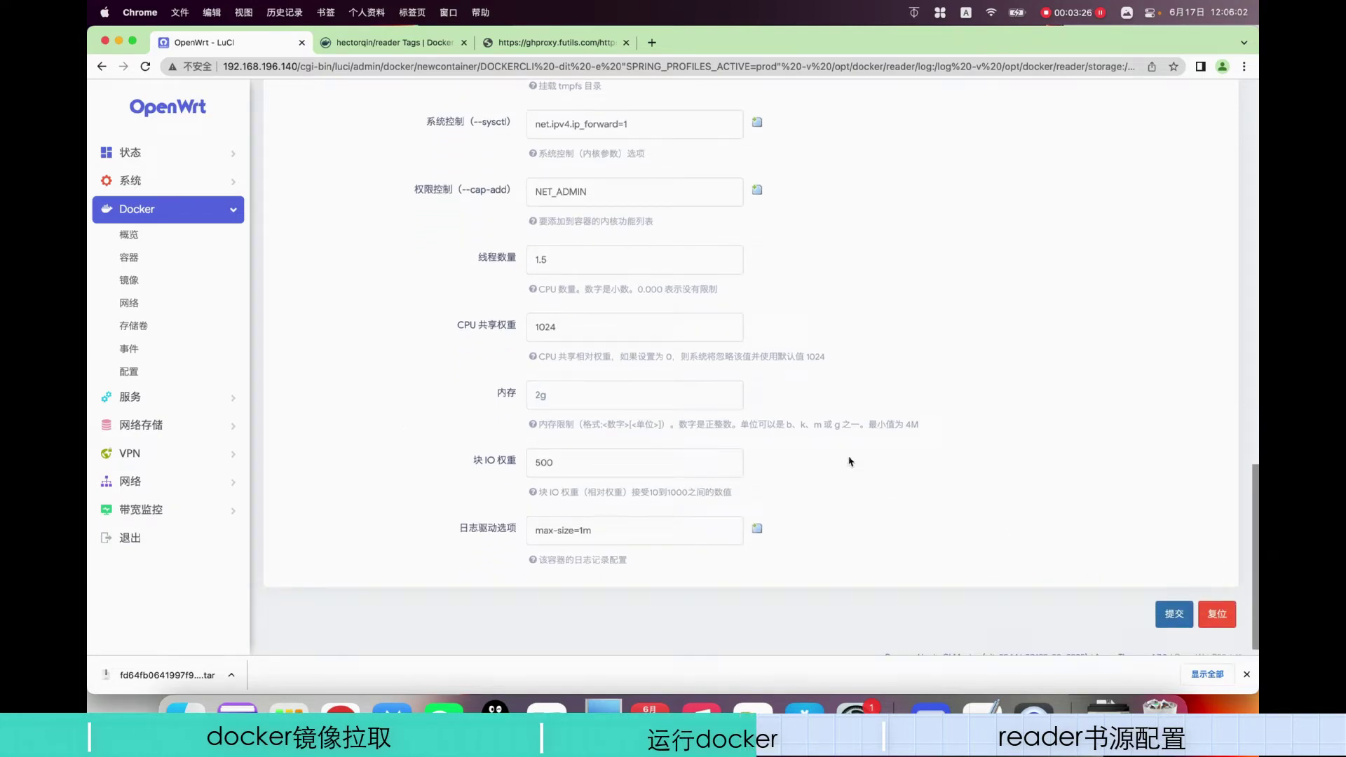
pyautogui.click(555, 259)
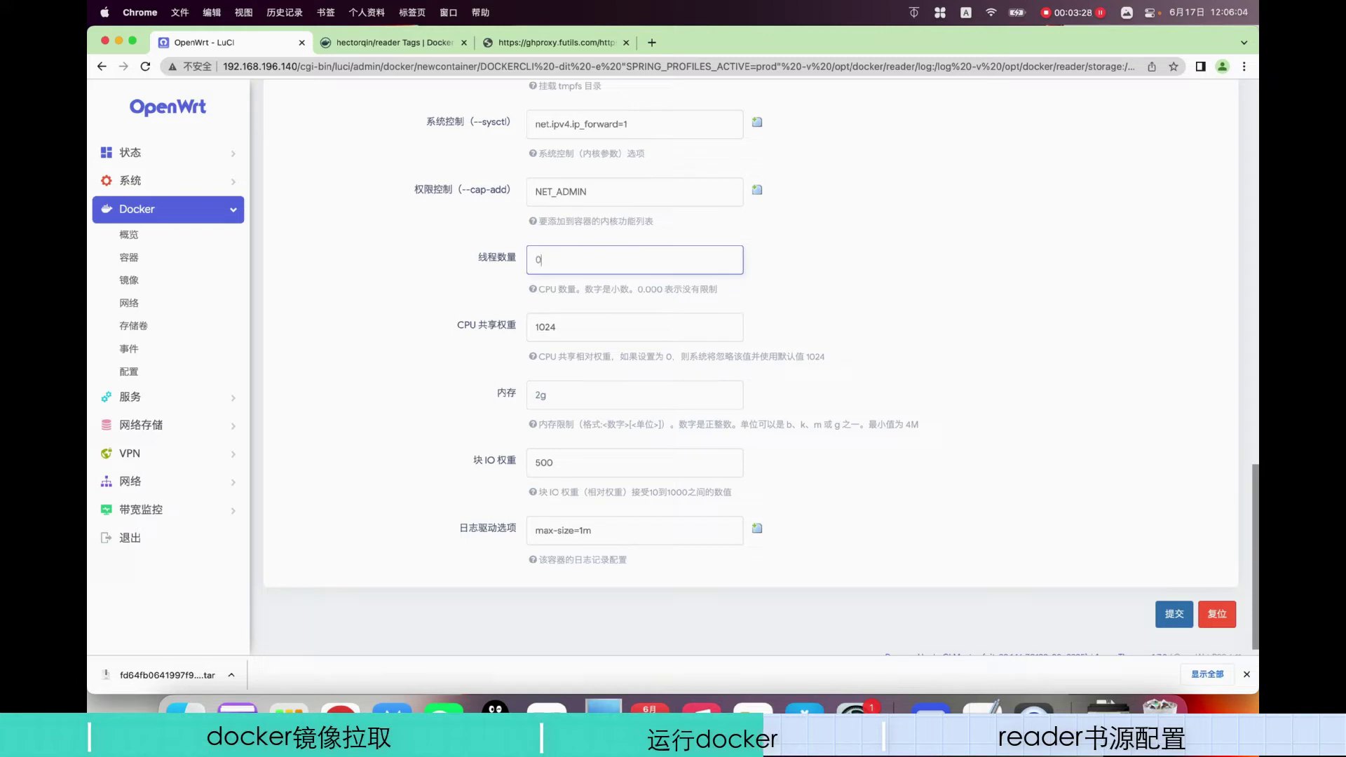
pyautogui.click(924, 548)
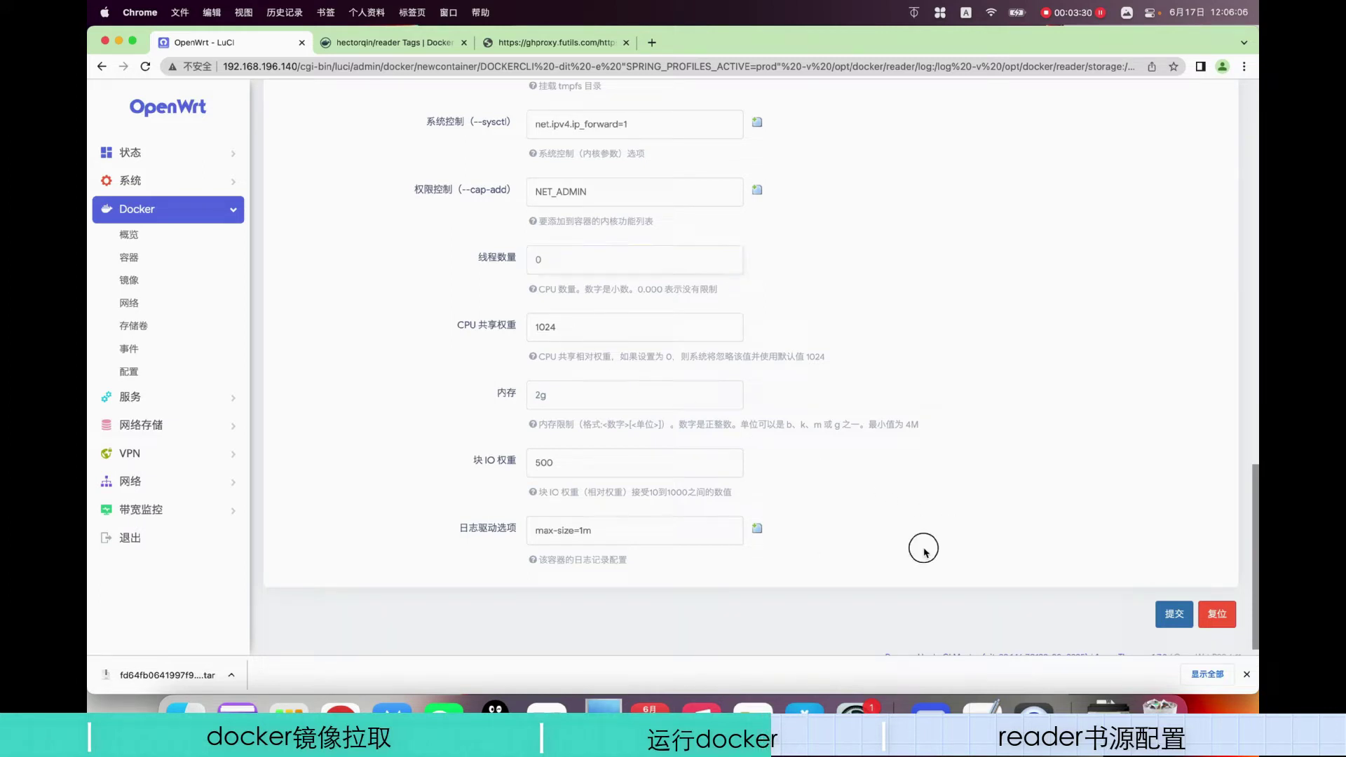
pyautogui.click(1167, 615)
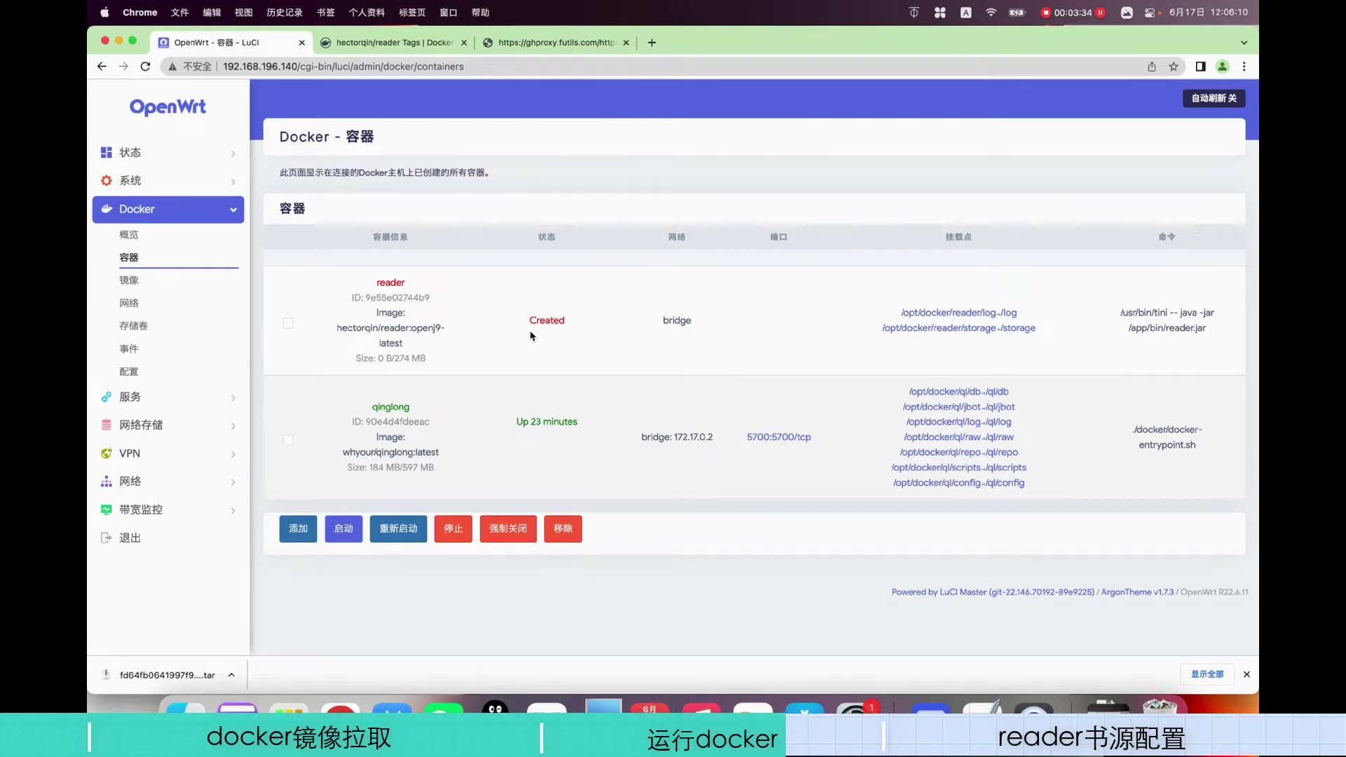
# - Check the new reader container's status, select that container and start it
pyautogui.moveTo(531, 331)
pyautogui.mouseDown()
pyautogui.moveTo(570, 317)
pyautogui.moveTo(552, 349)
pyautogui.mouseUp()
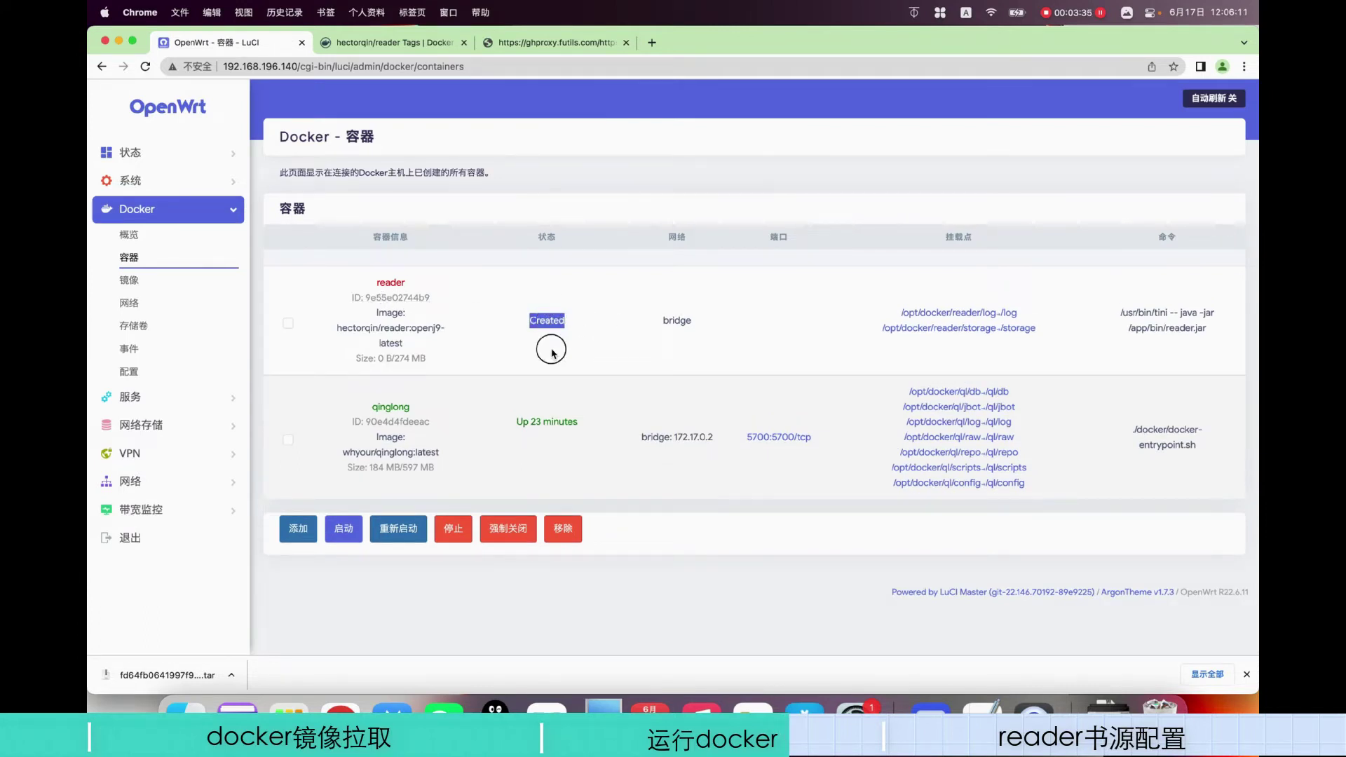
pyautogui.click(287, 323)
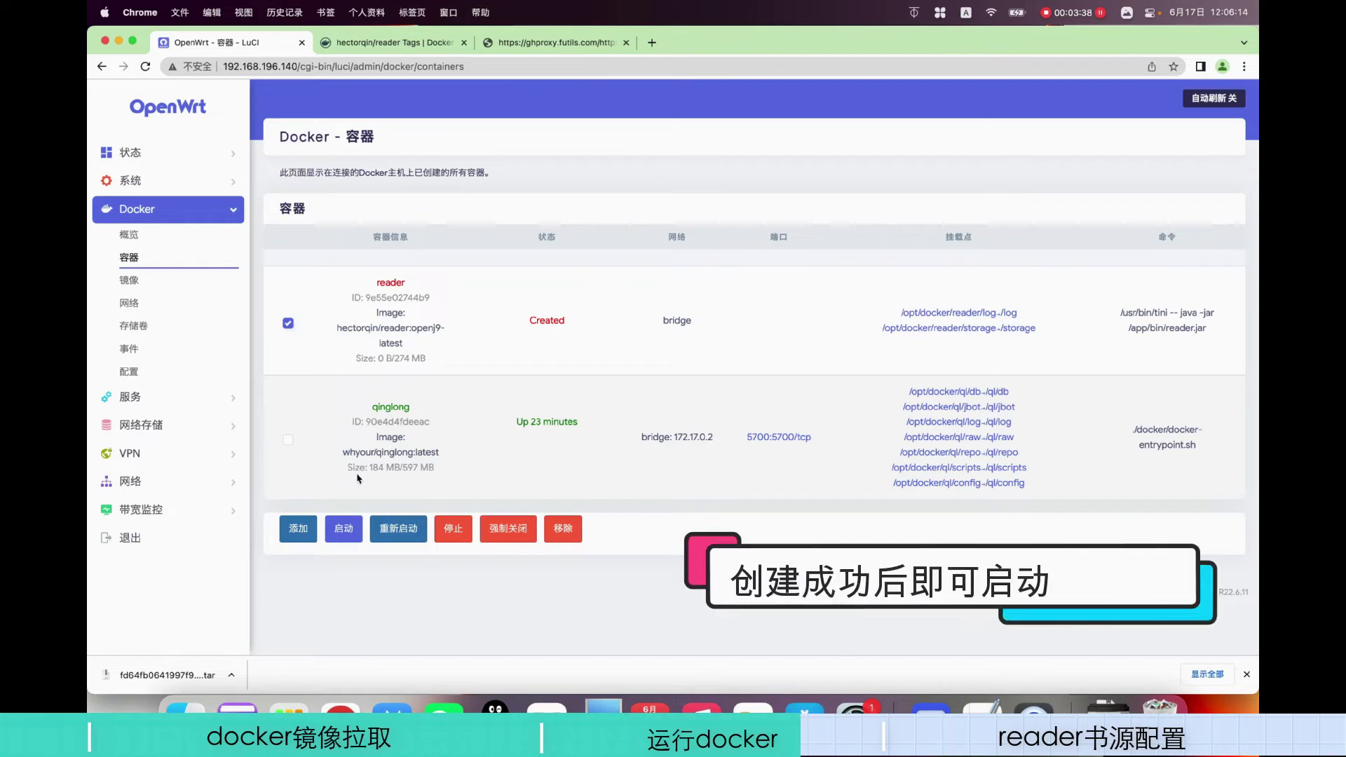
pyautogui.click(344, 531)
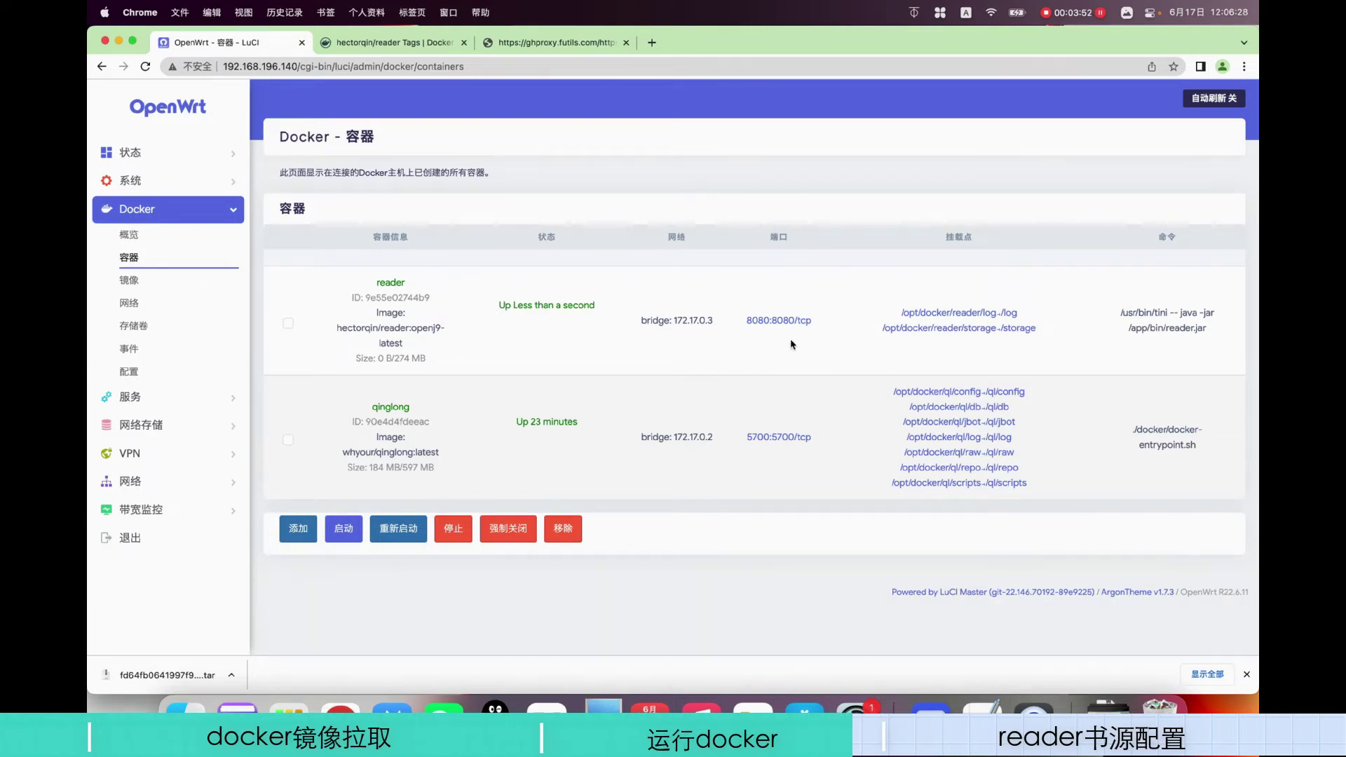
# - Open the reader web page through the container's 8080:8080 port link and review its settings, including the book source section (书源设置)
pyautogui.click(778, 320)
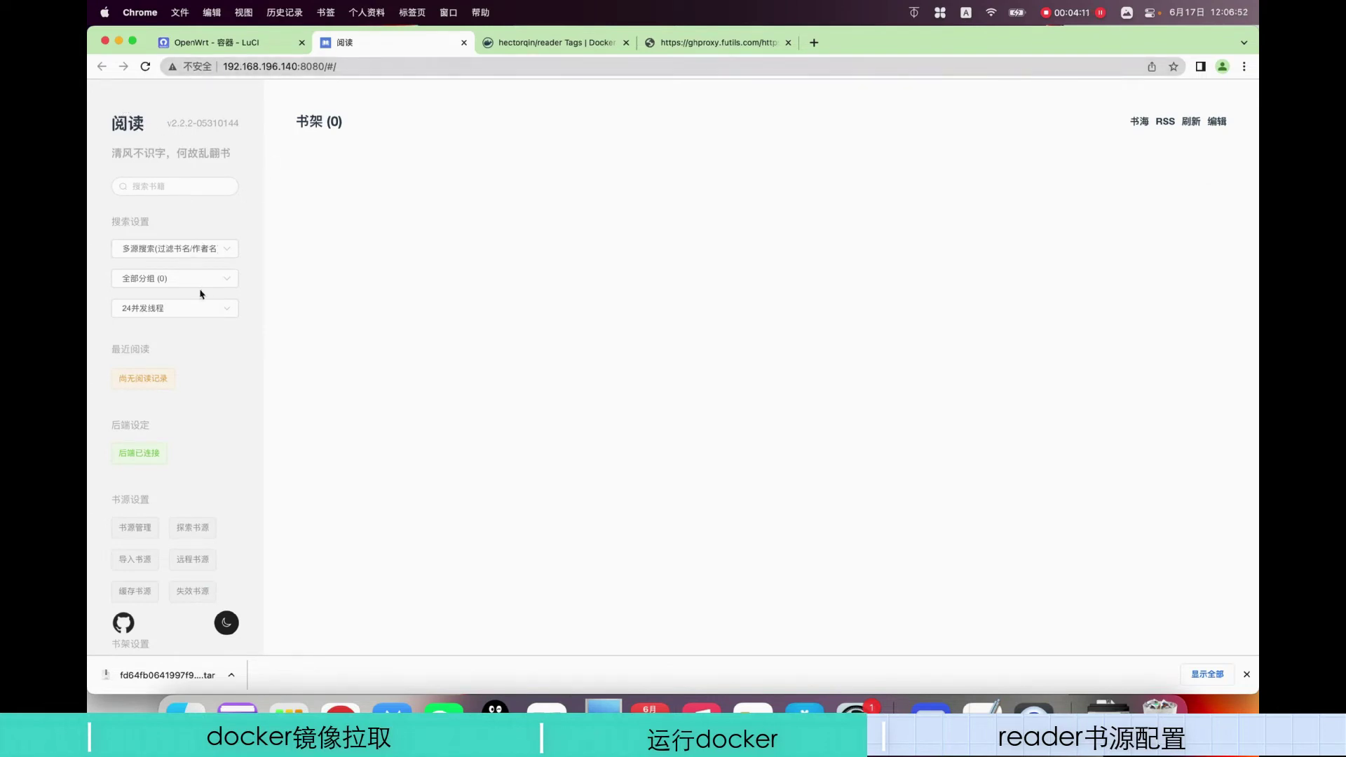
pyautogui.scroll(-8, 202, 292)
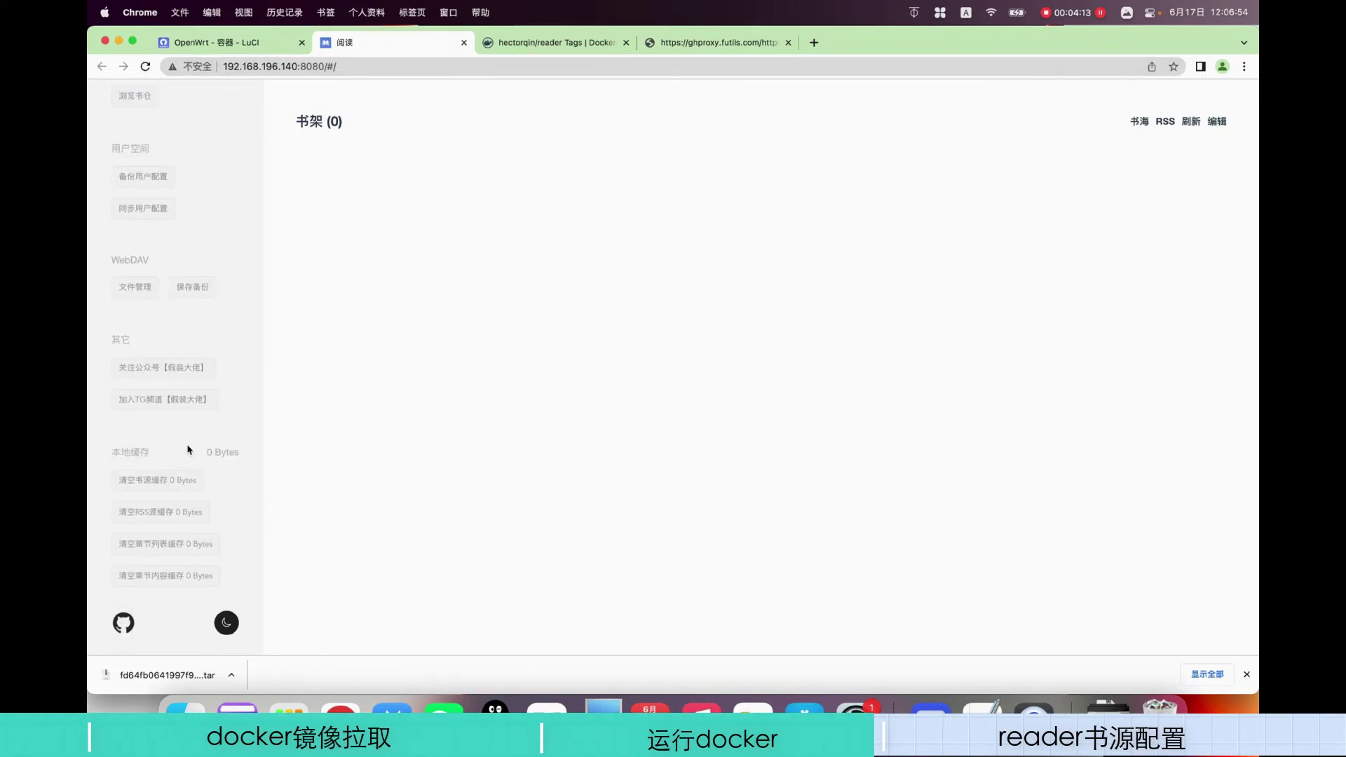
pyautogui.scroll(8, 175, 477)
pyautogui.scroll(1, 173, 494)
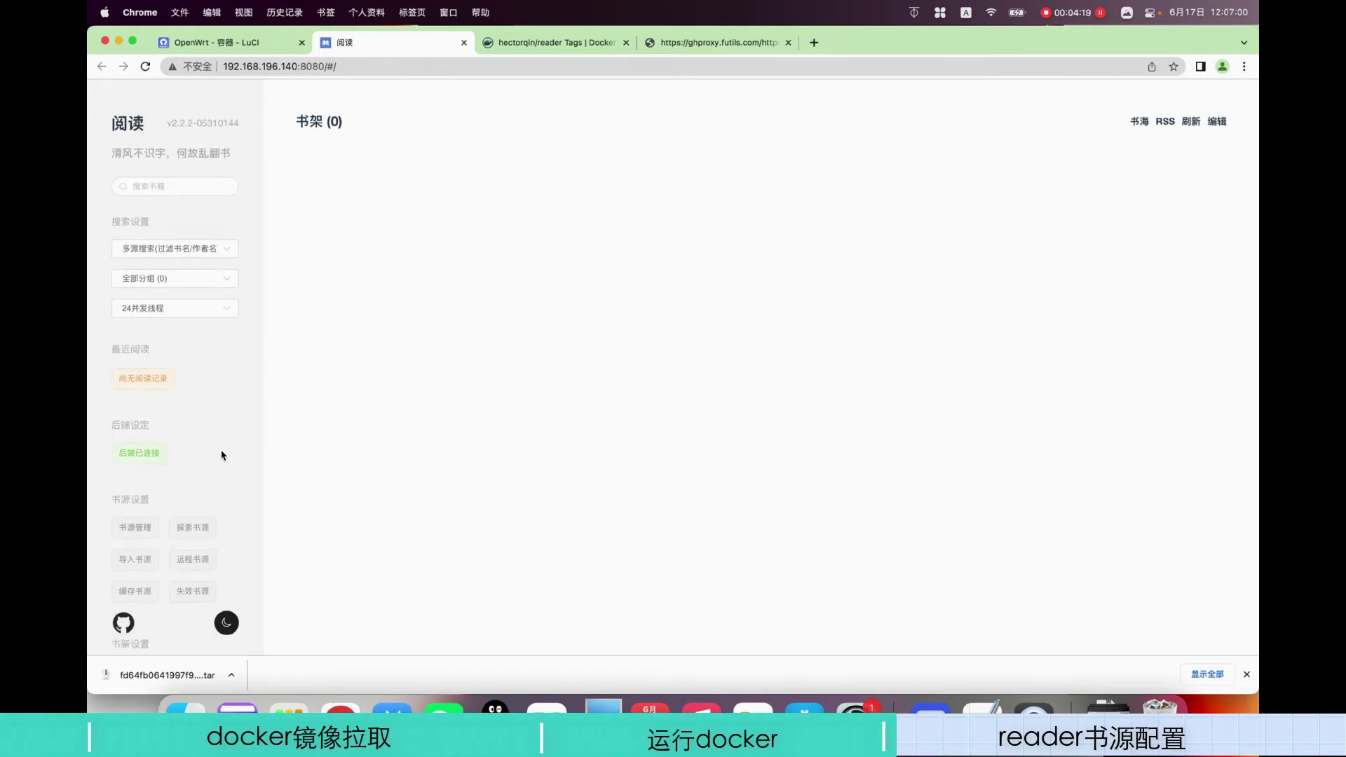
pyautogui.moveTo(113, 498); pyautogui.dragTo(163, 502)
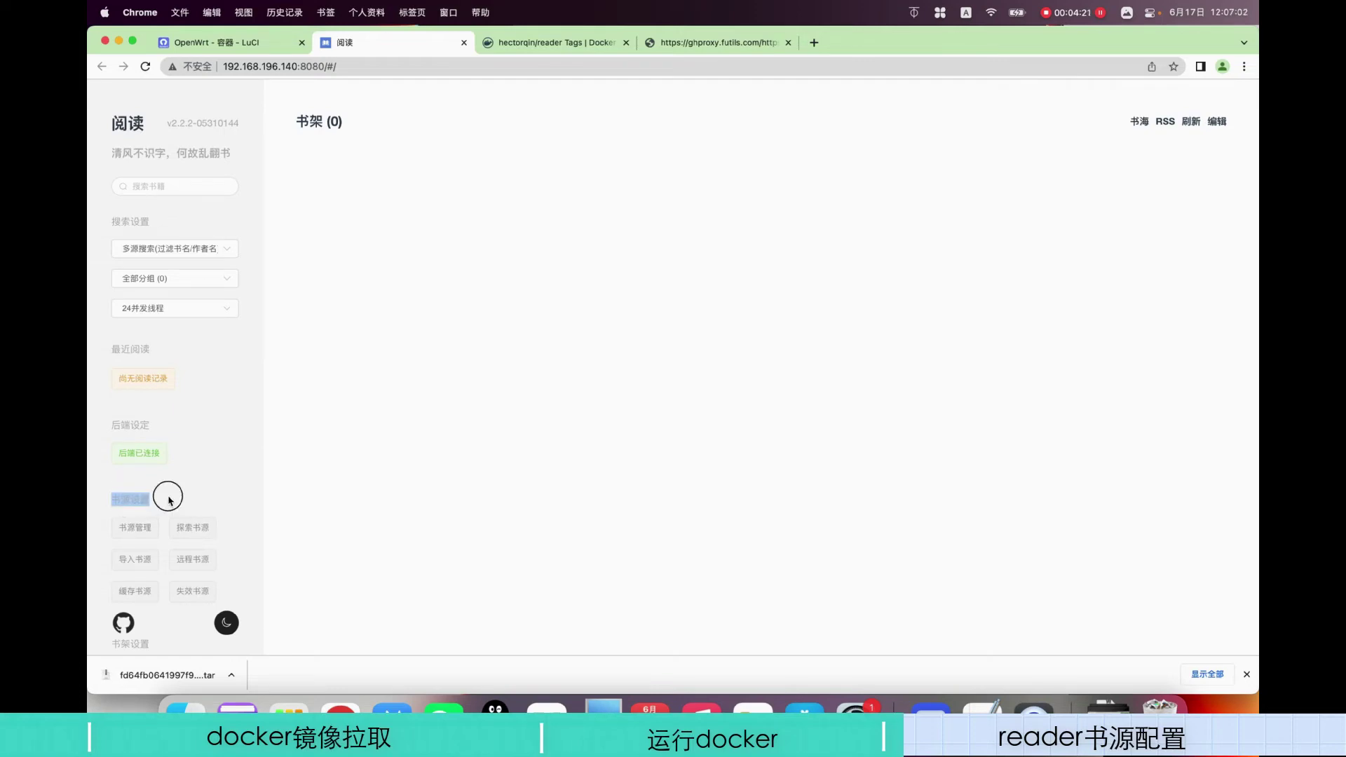
pyautogui.click(169, 500)
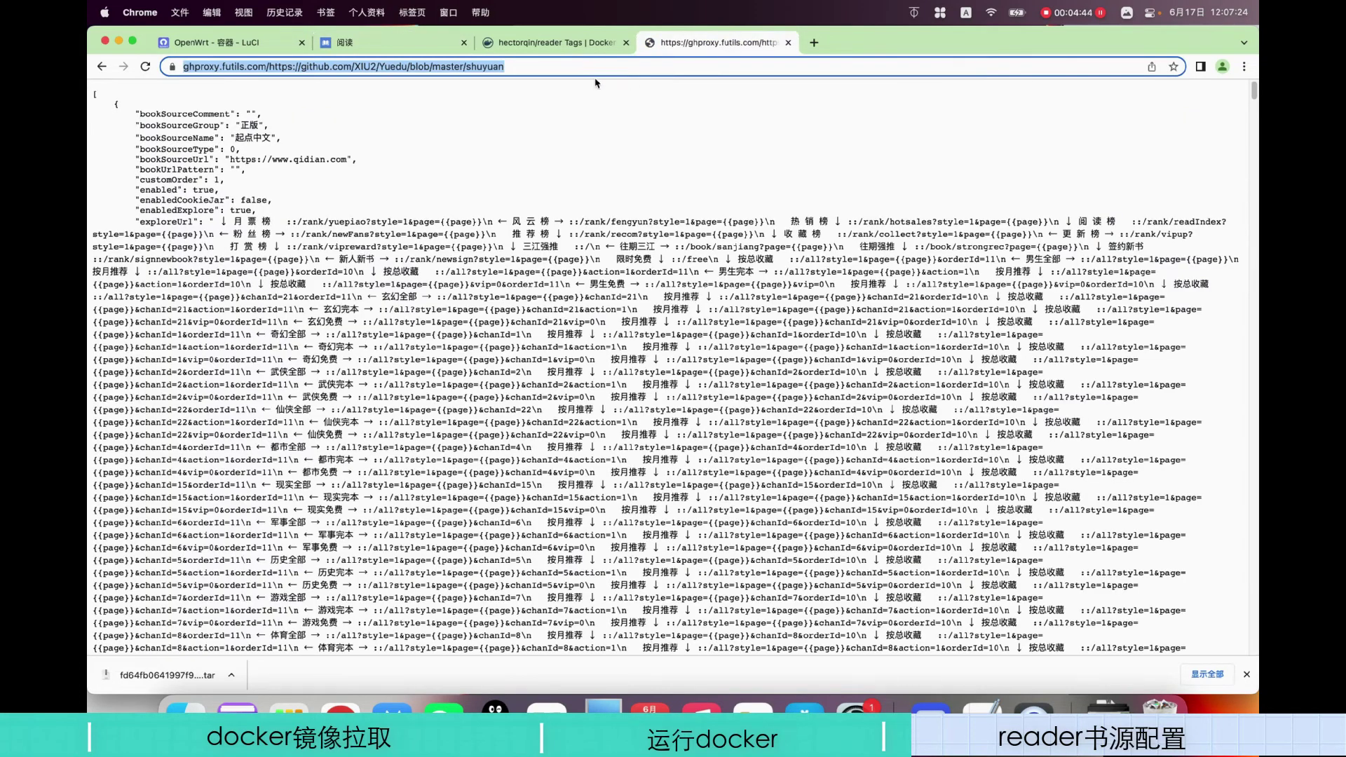
pyautogui.click(553, 67)
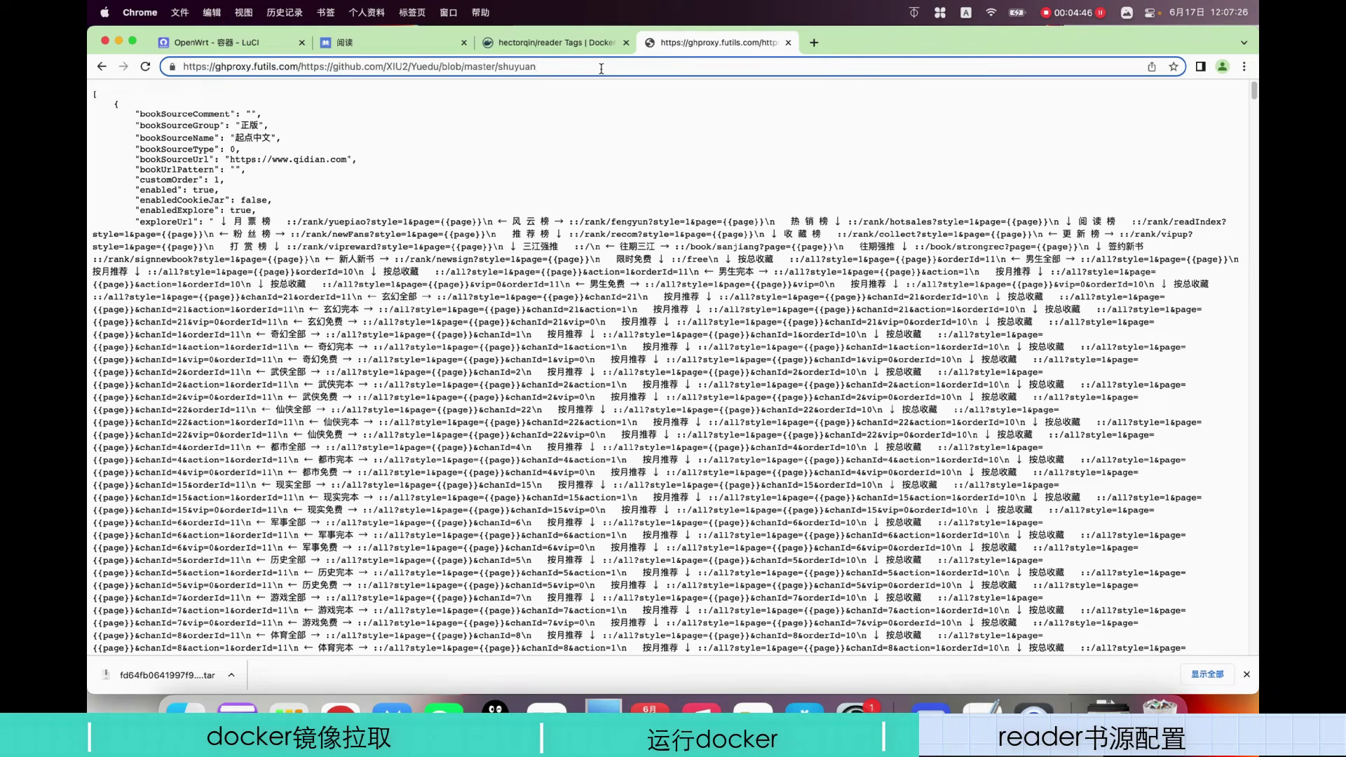
pyautogui.moveTo(601, 68); pyautogui.dragTo(180, 79)
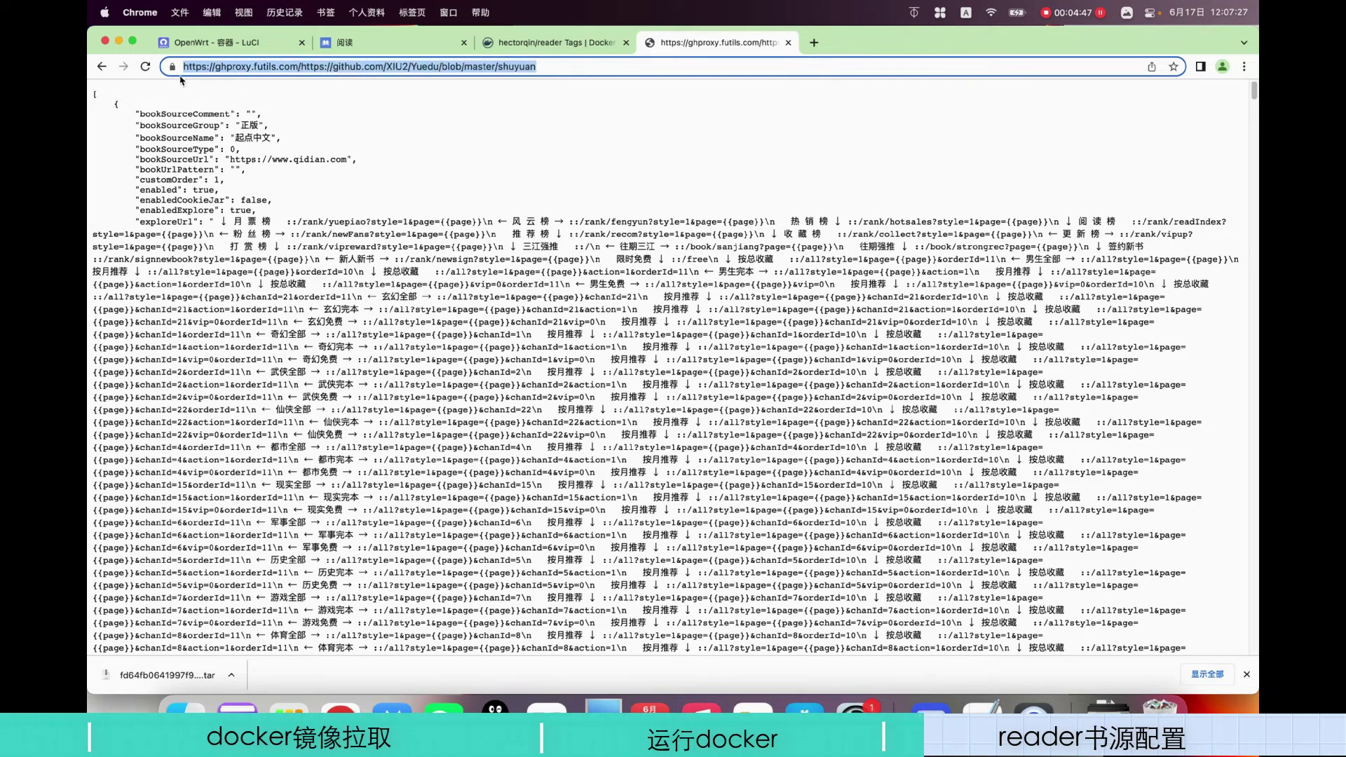
pyautogui.rightClick(309, 62)
pyautogui.click(330, 156)
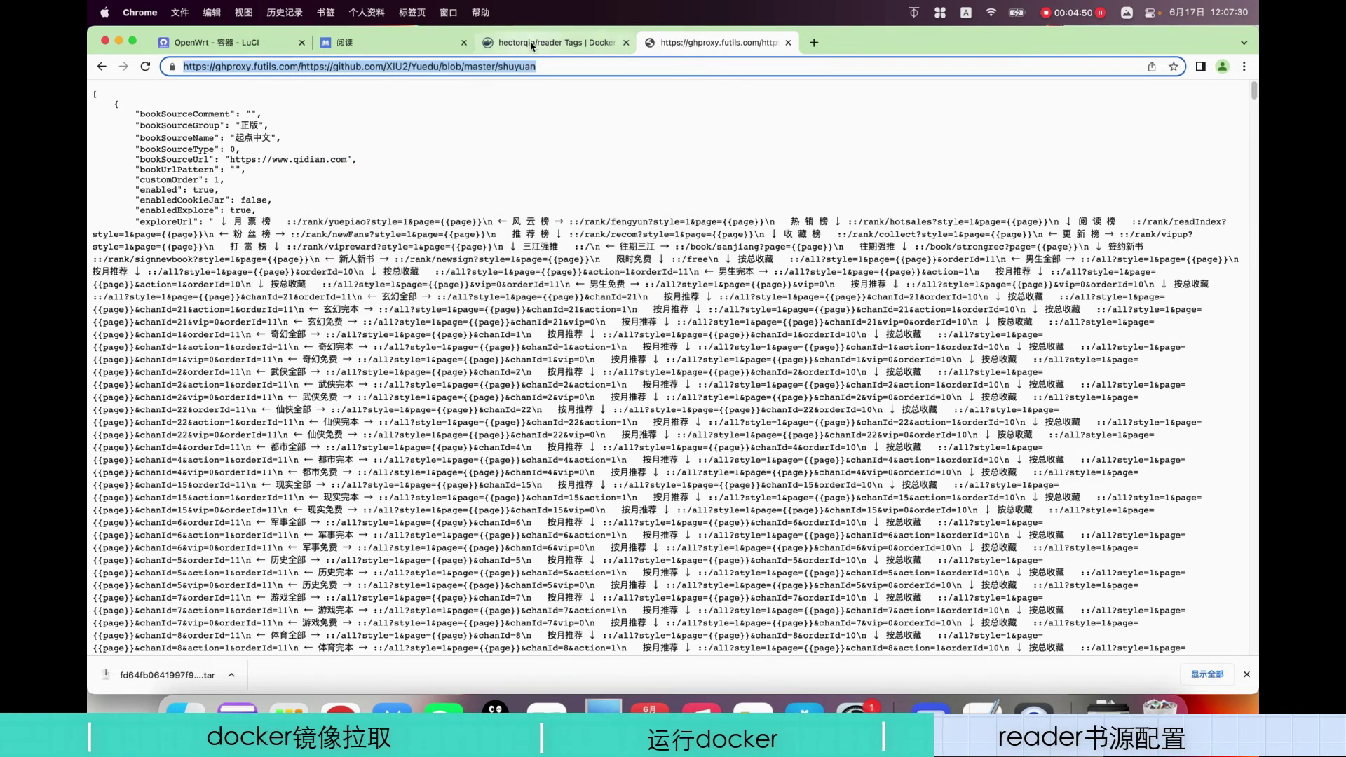
# - Return to the reader page and load the remote book source file (远程书源) from the copied link
pyautogui.click(377, 49)
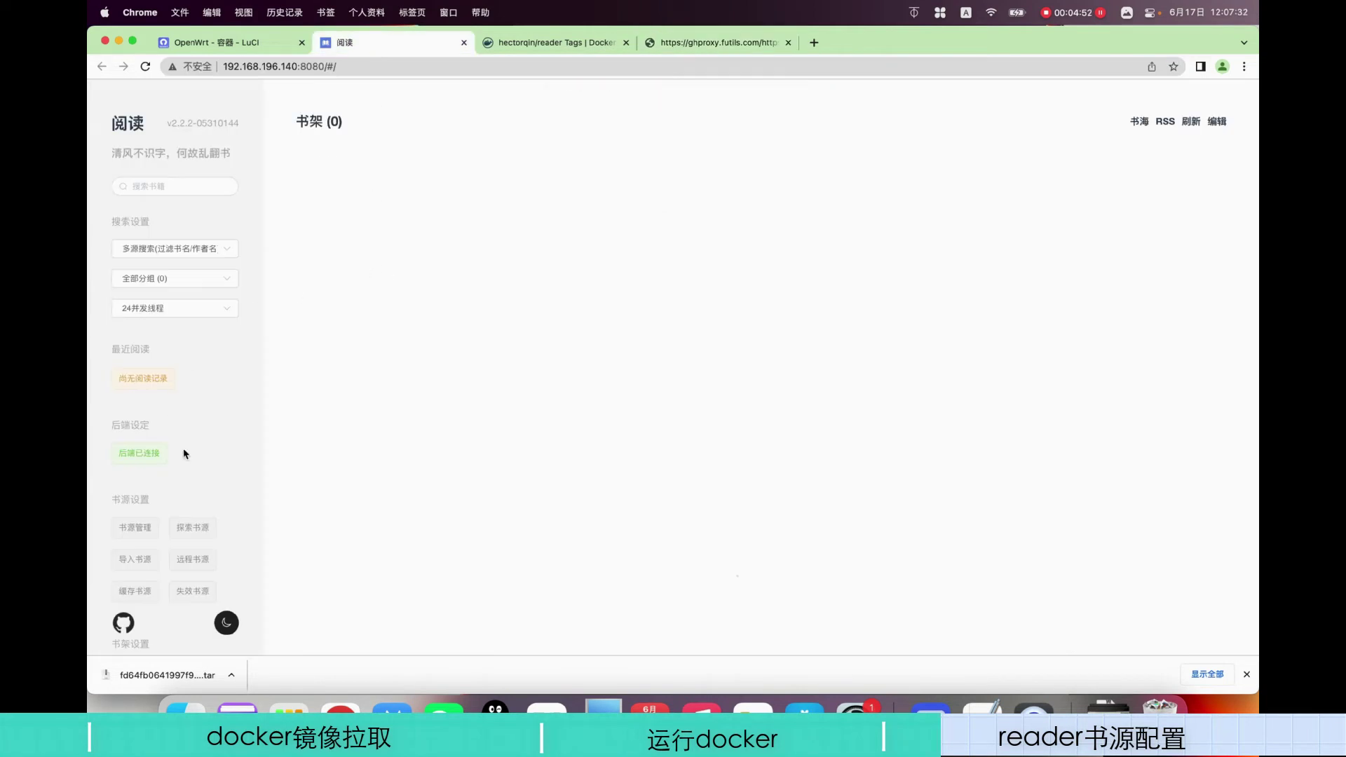
pyautogui.click(192, 559)
pyautogui.rightClick(582, 373)
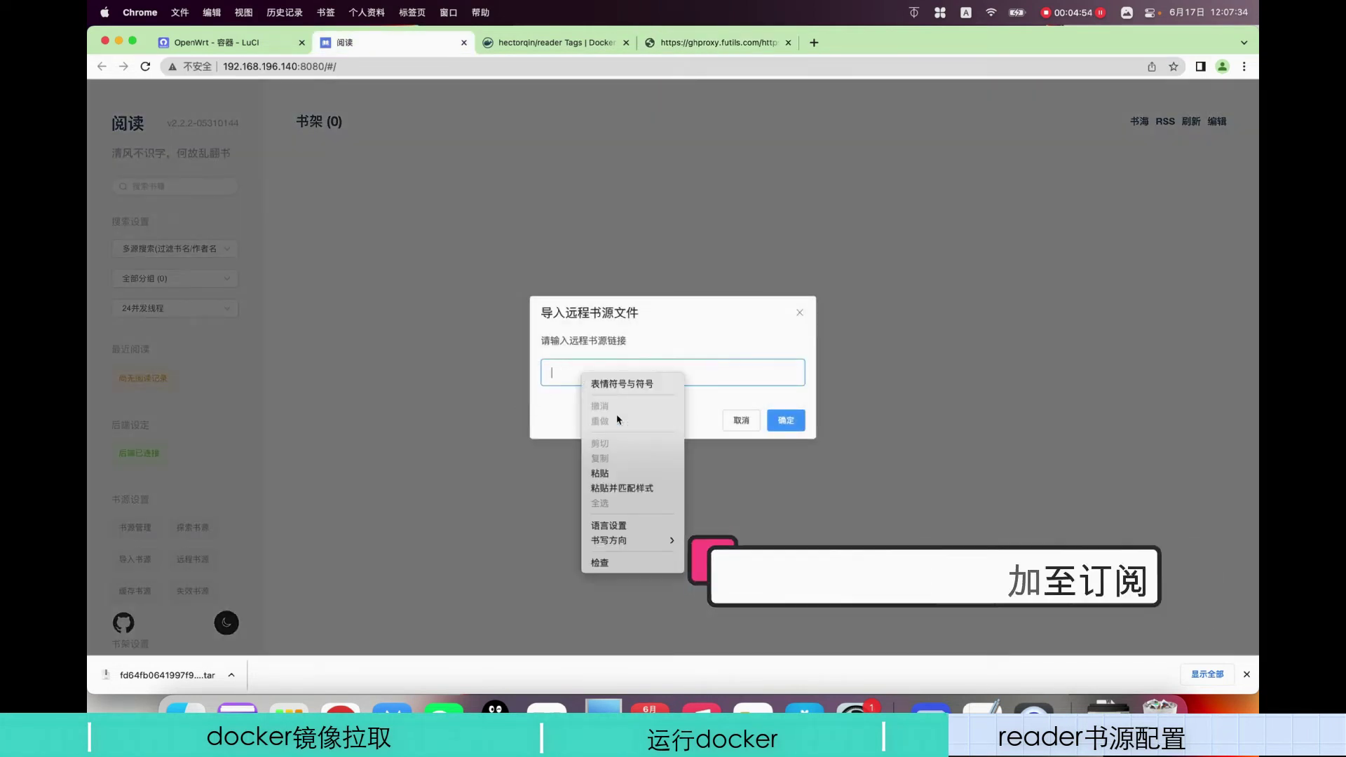
pyautogui.click(600, 473)
pyautogui.click(787, 424)
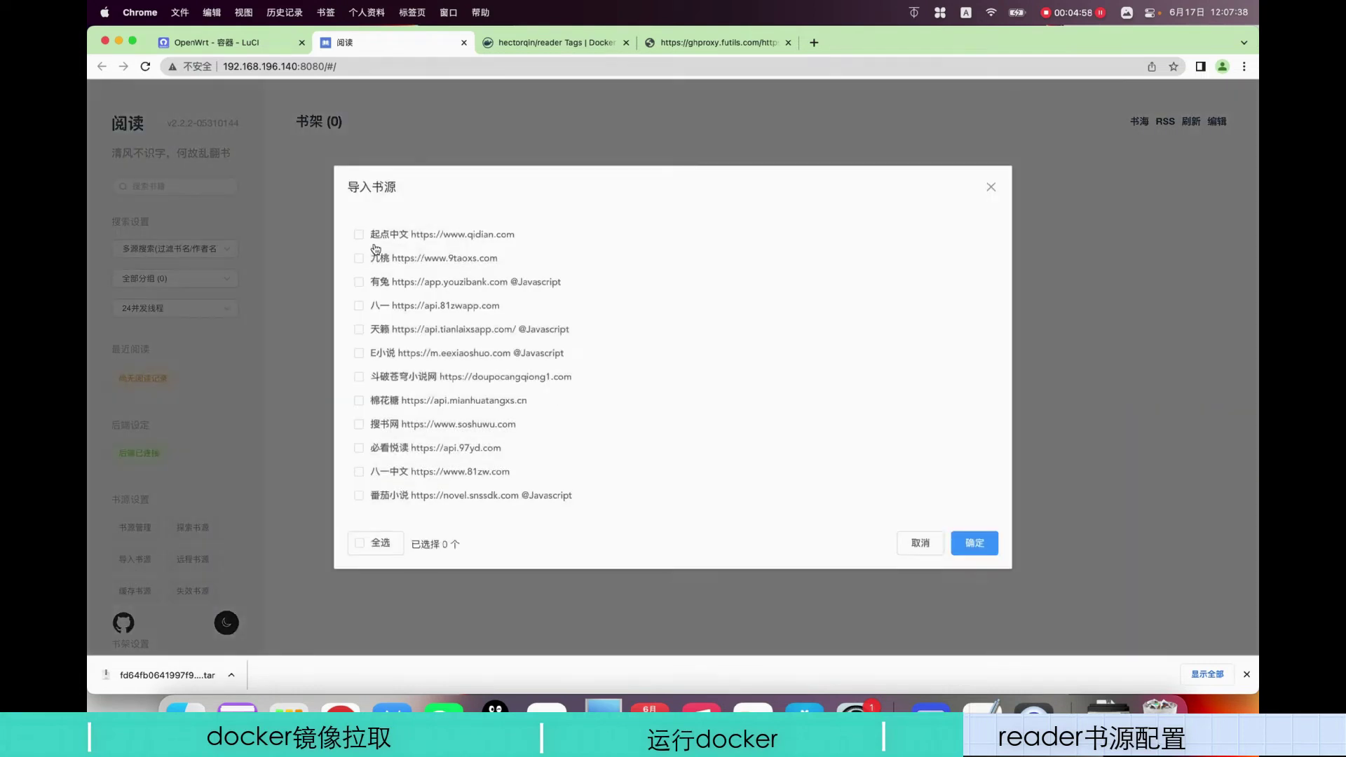
# - Select all book sources for import and additionally include 起点中文, 有兔, 天籁 and E小说
pyautogui.click(360, 544)
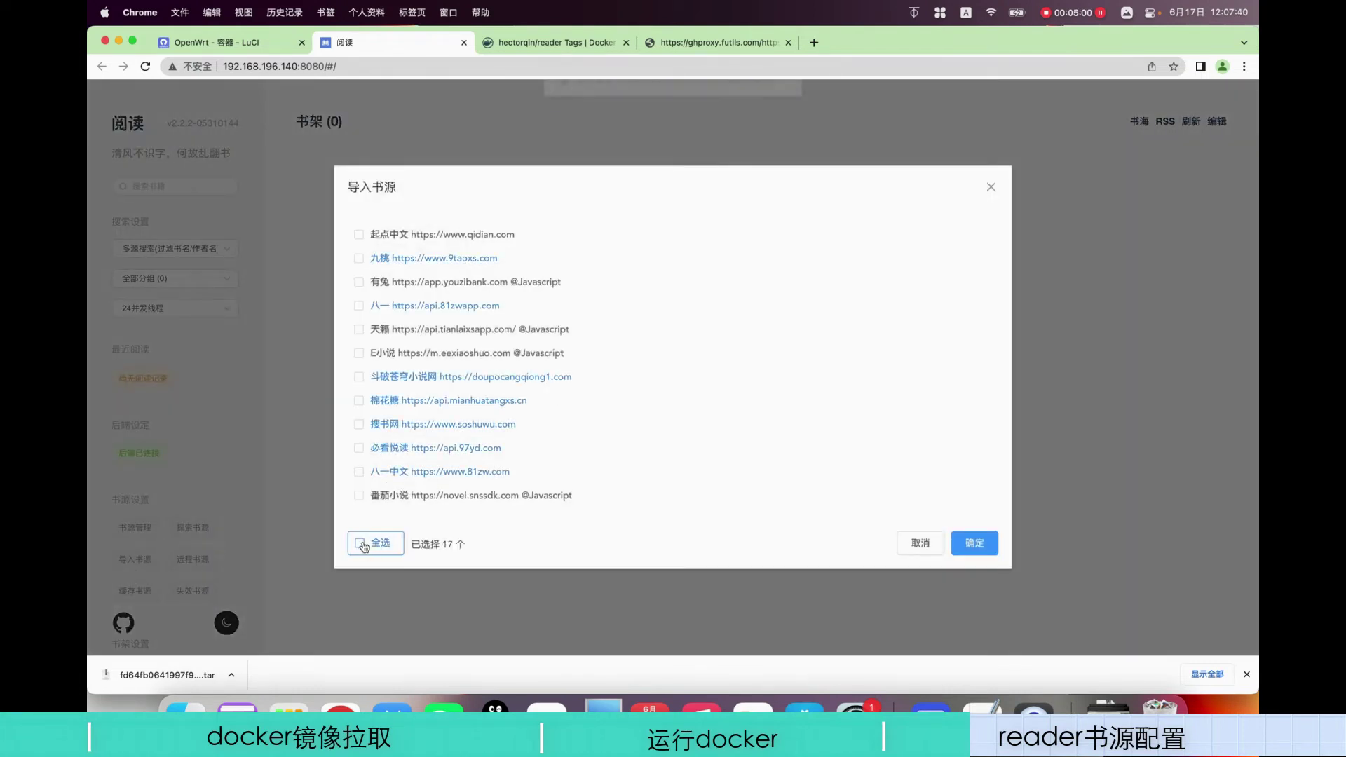
pyautogui.click(359, 234)
pyautogui.click(359, 282)
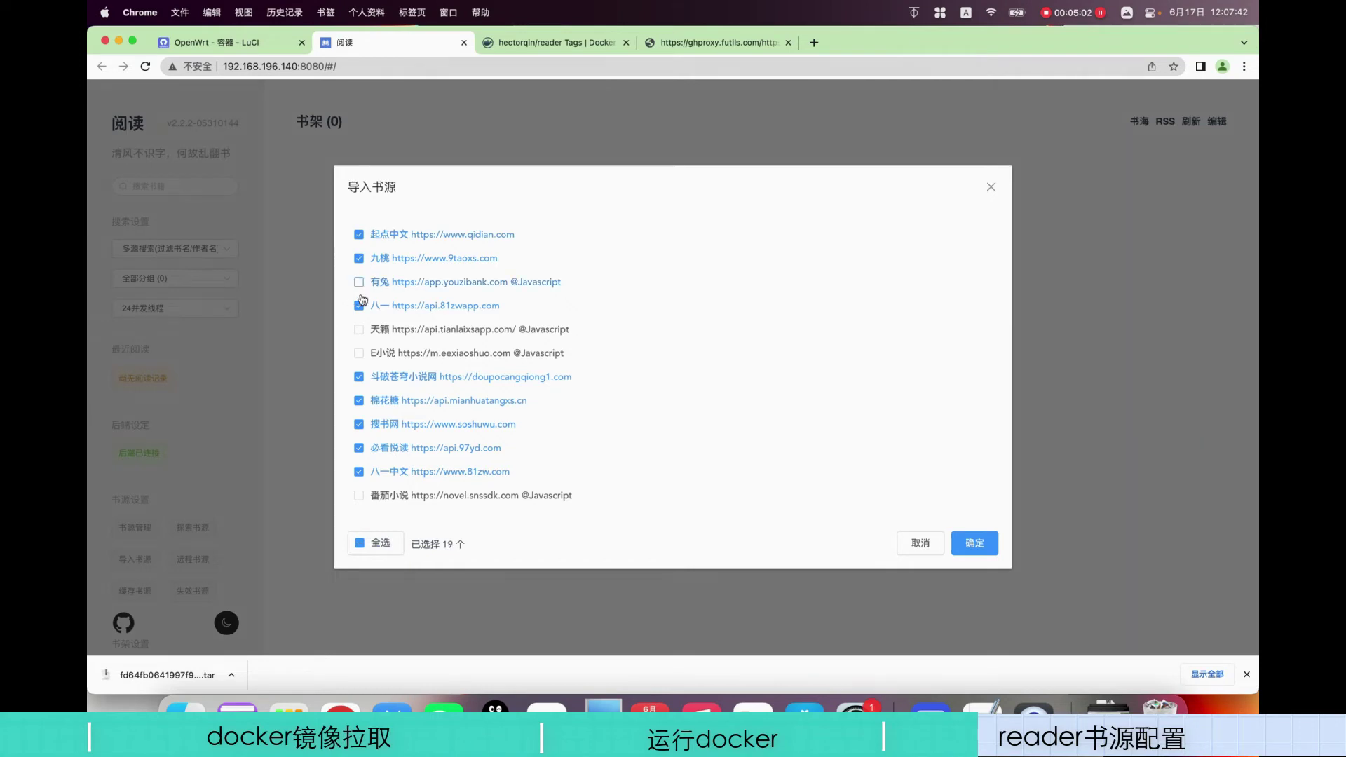
pyautogui.click(358, 329)
pyautogui.click(358, 353)
pyautogui.click(359, 354)
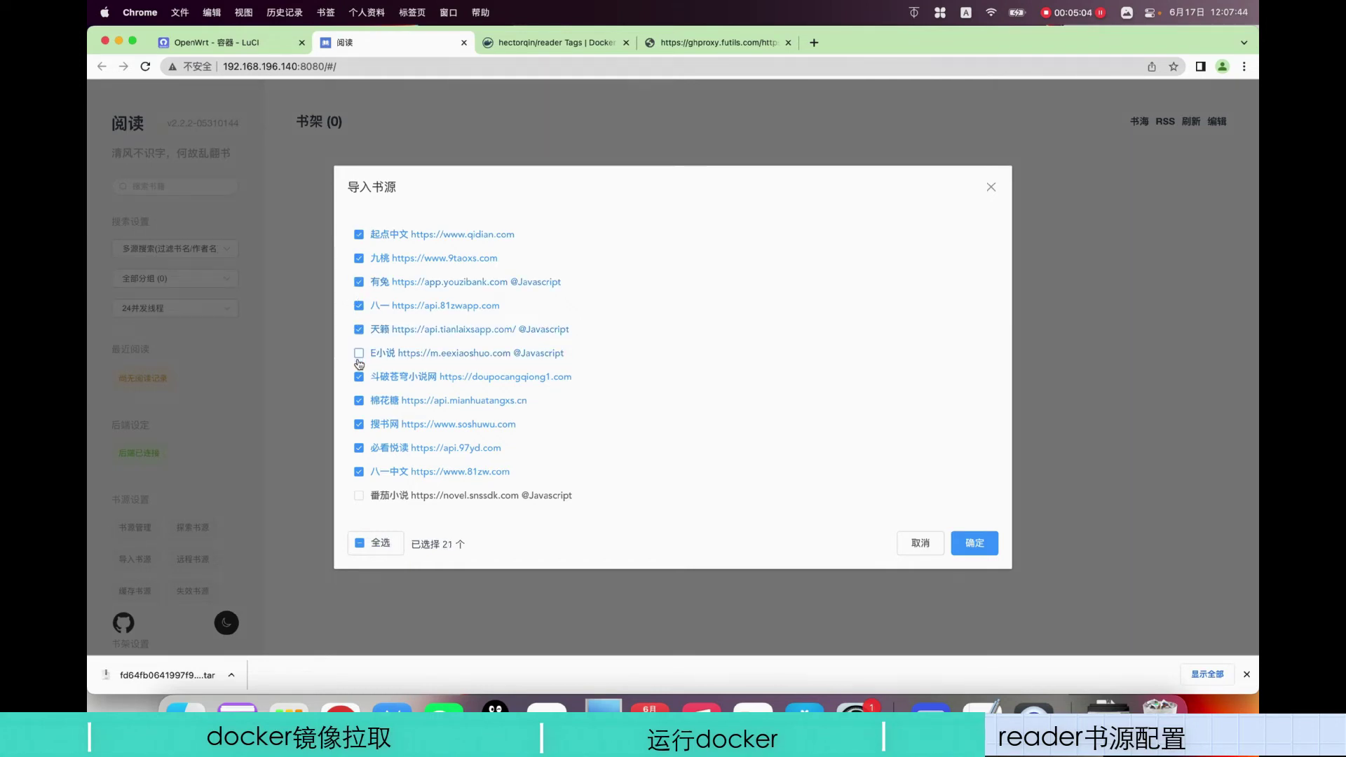
pyautogui.click(359, 353)
# - Add 番茄小说, 笔趣阁 (infosxs.pysmei.com) and 妙笔阁 to the selection and import the chosen book sources
pyautogui.scroll(-2, 359, 354)
pyautogui.click(359, 433)
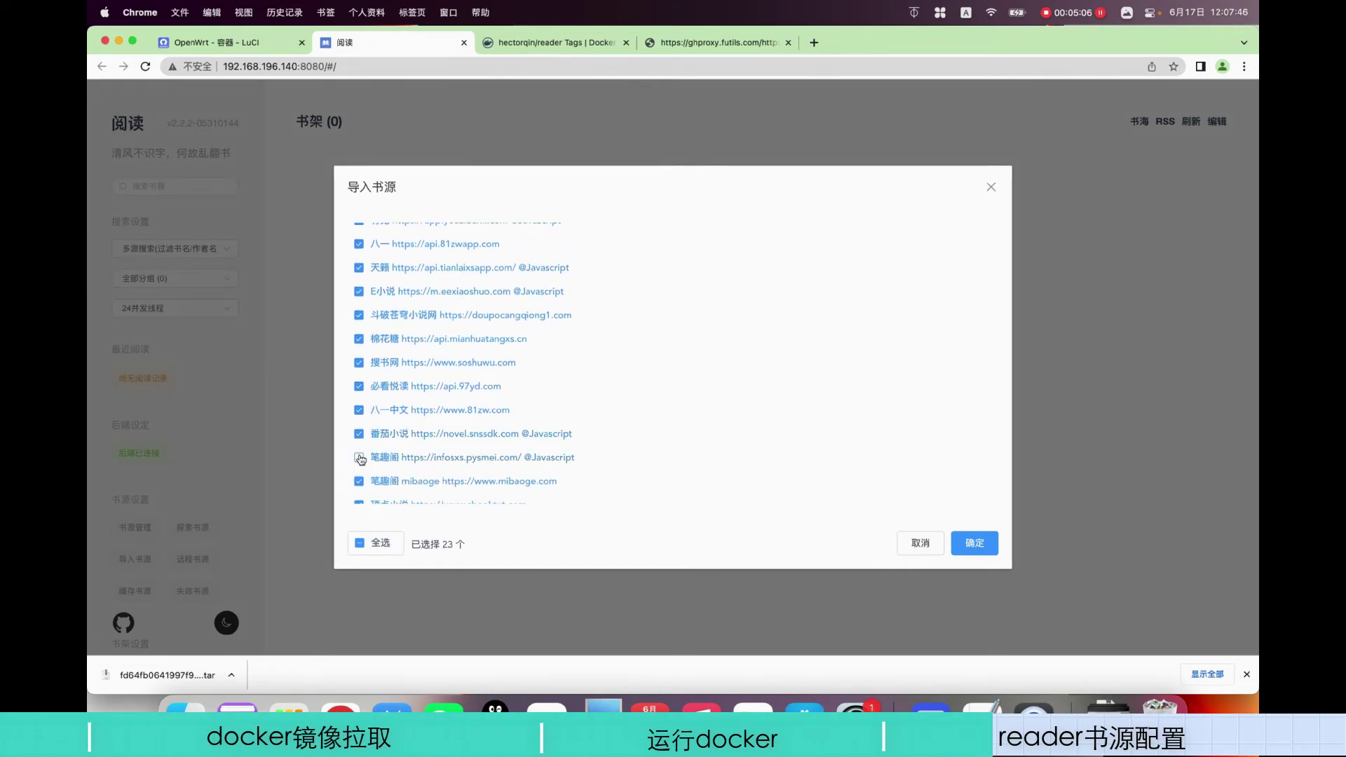
pyautogui.scroll(-1, 360, 455)
pyautogui.click(359, 439)
pyautogui.scroll(-6, 361, 439)
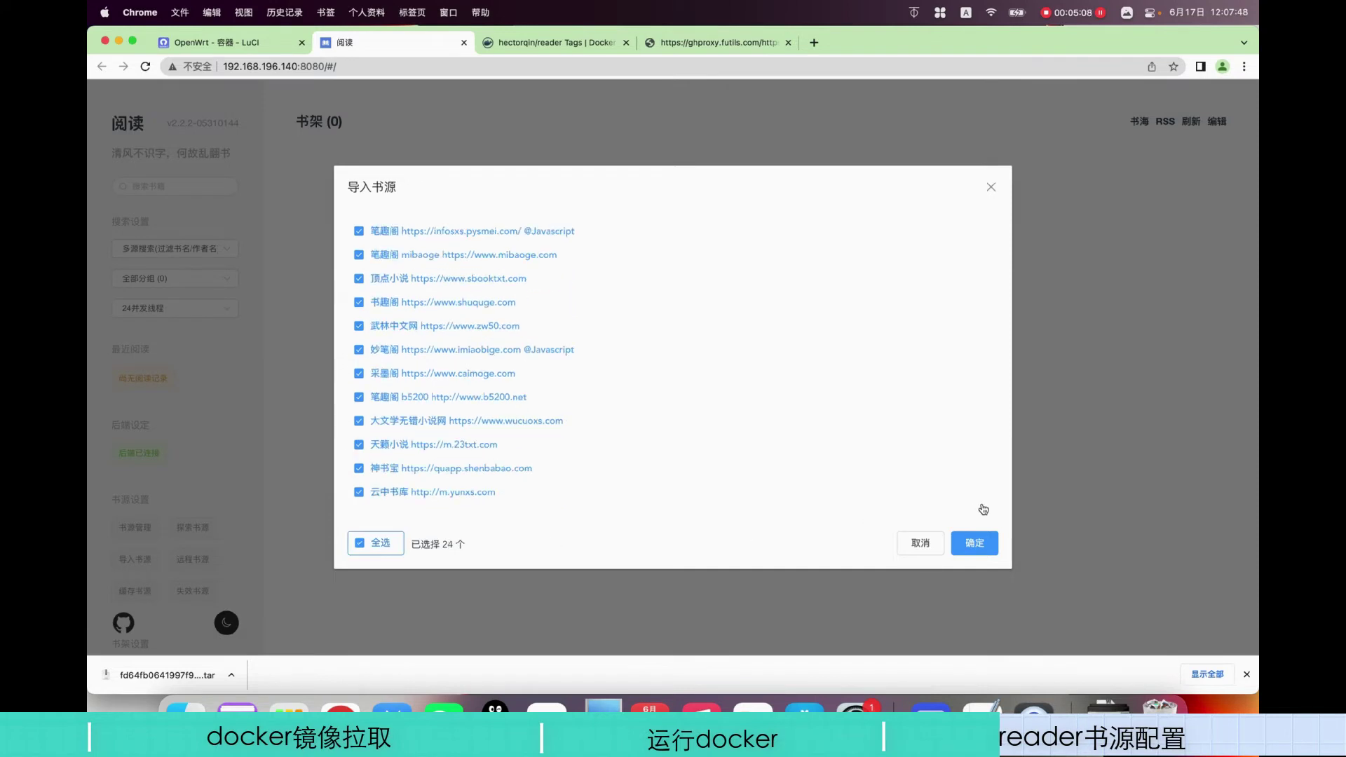
pyautogui.click(974, 542)
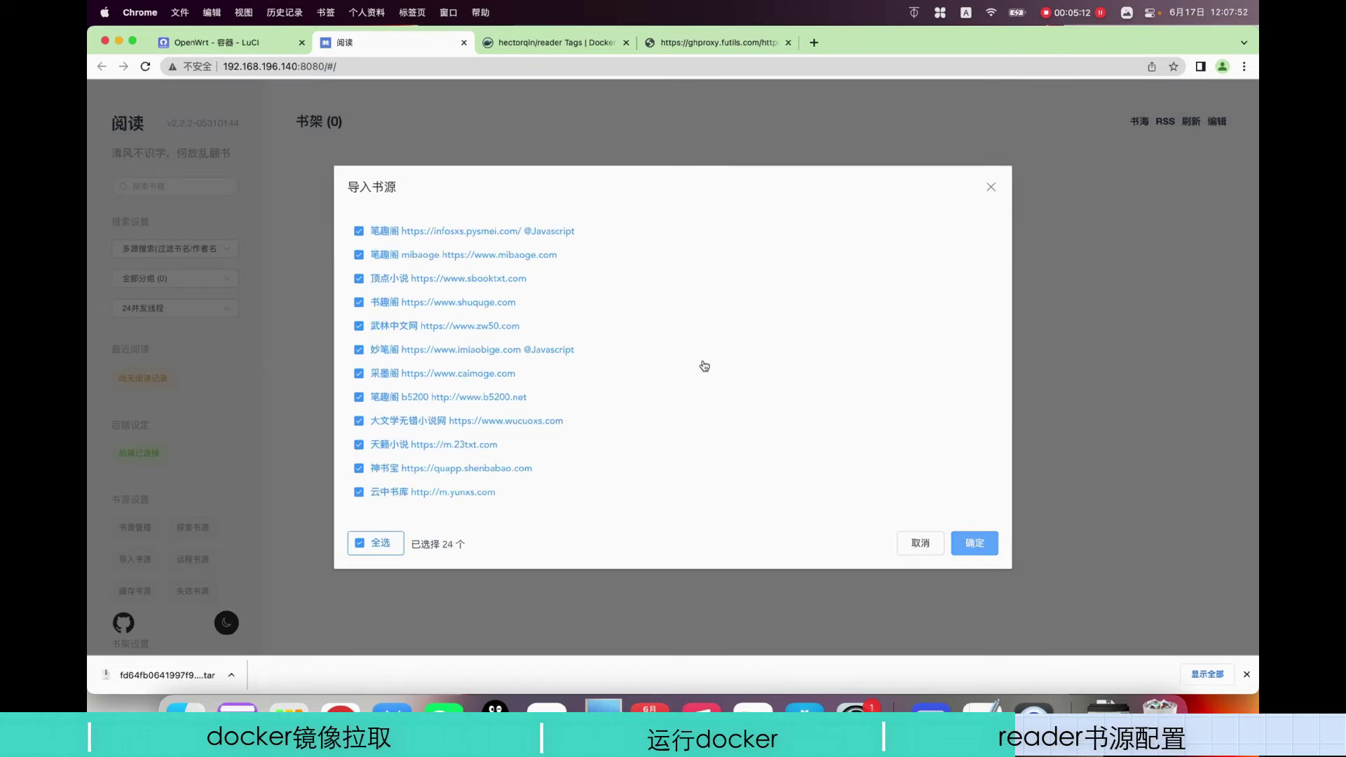
# - Check the CPU usage and processor temperature in OpenWrt's status overview
pyautogui.click(236, 45)
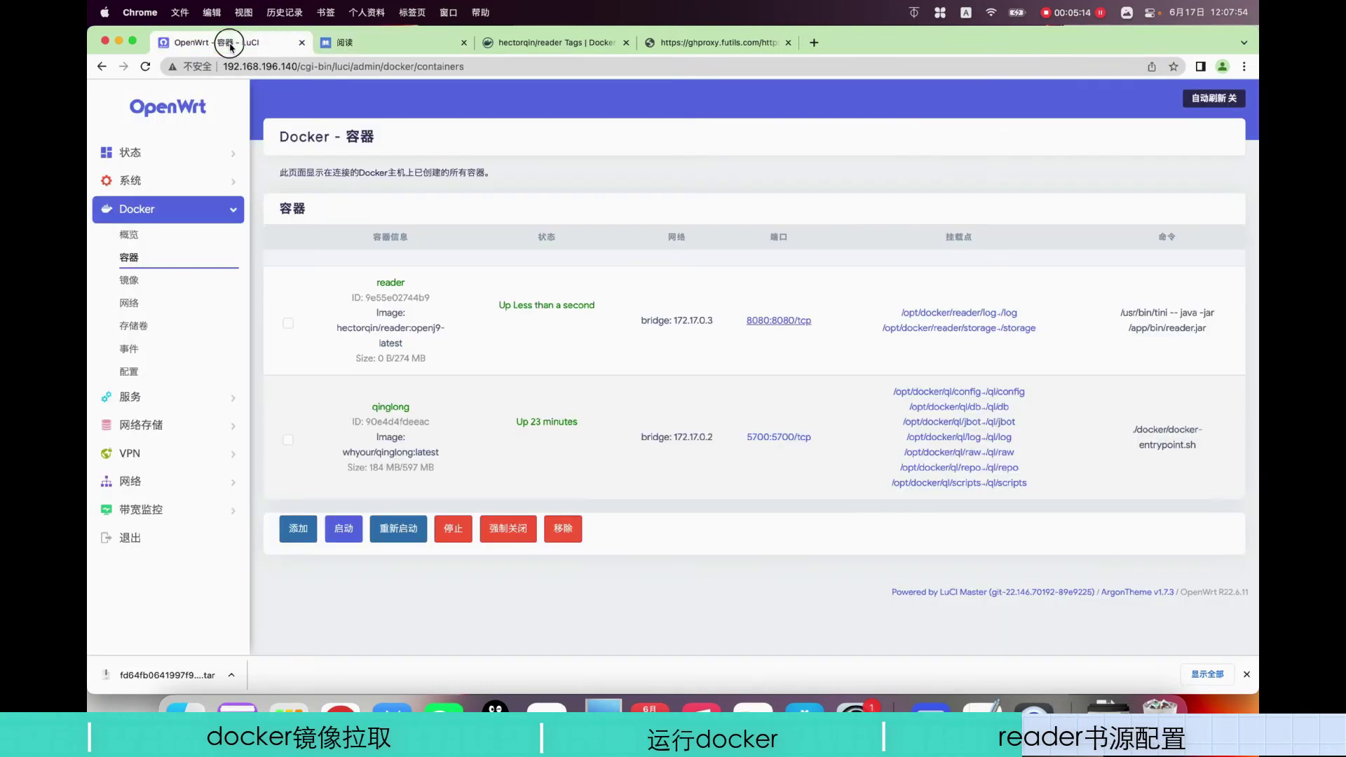
pyautogui.click(133, 152)
pyautogui.click(143, 182)
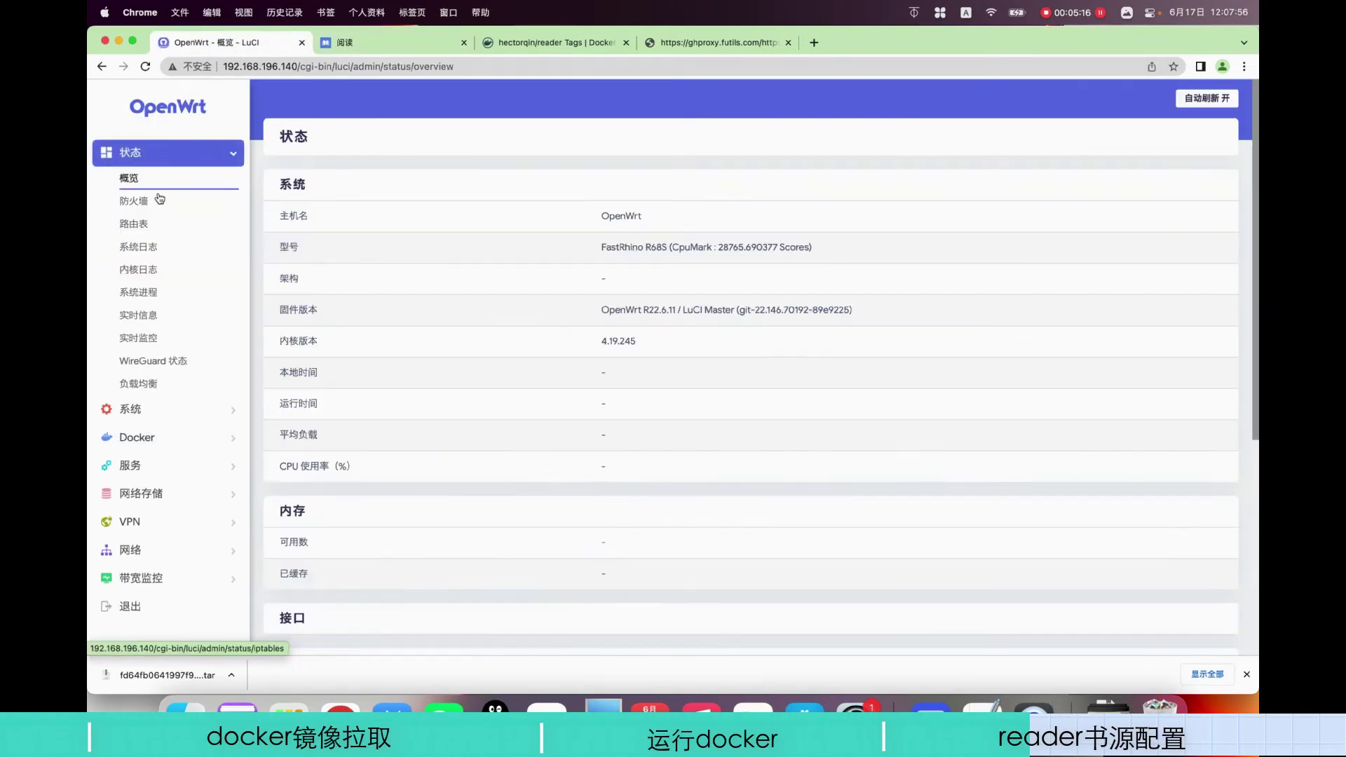
pyautogui.doubleClick(594, 469)
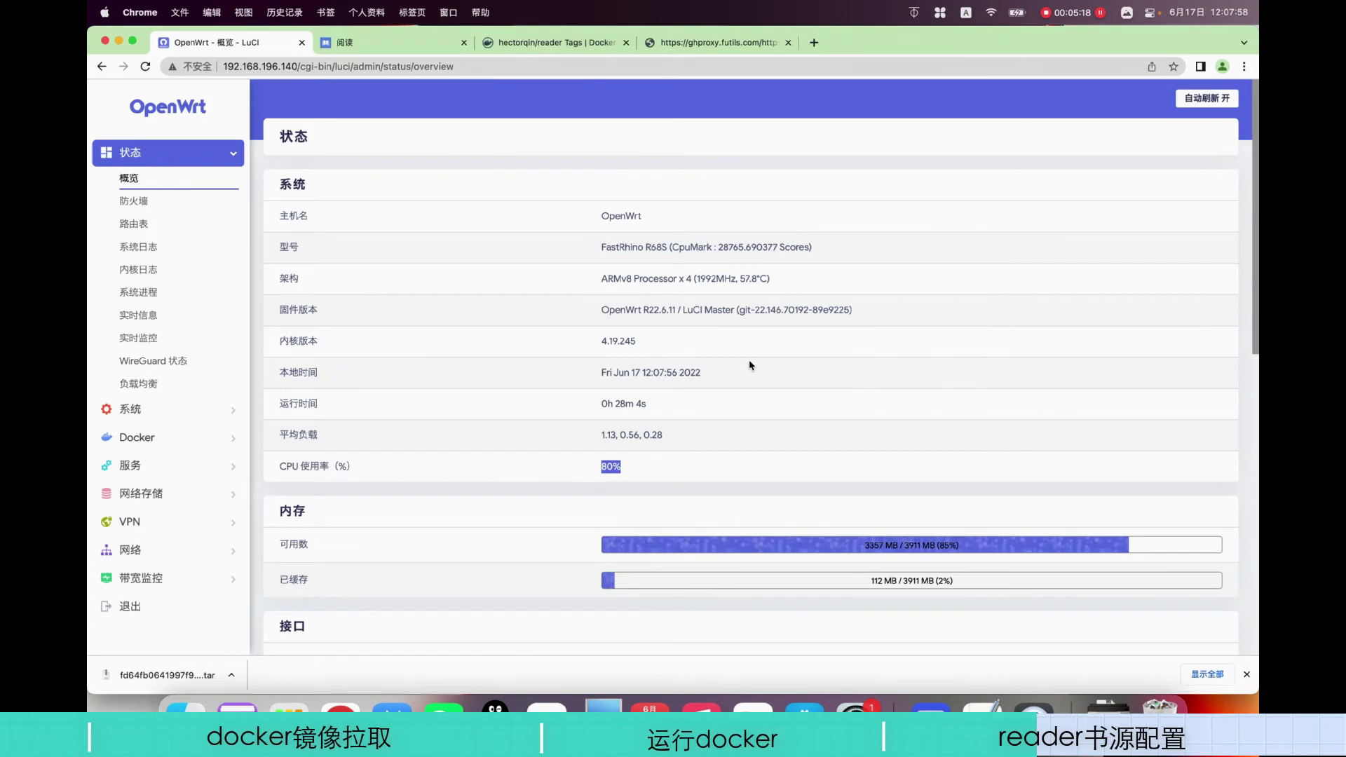
pyautogui.moveTo(738, 279); pyautogui.dragTo(765, 278)
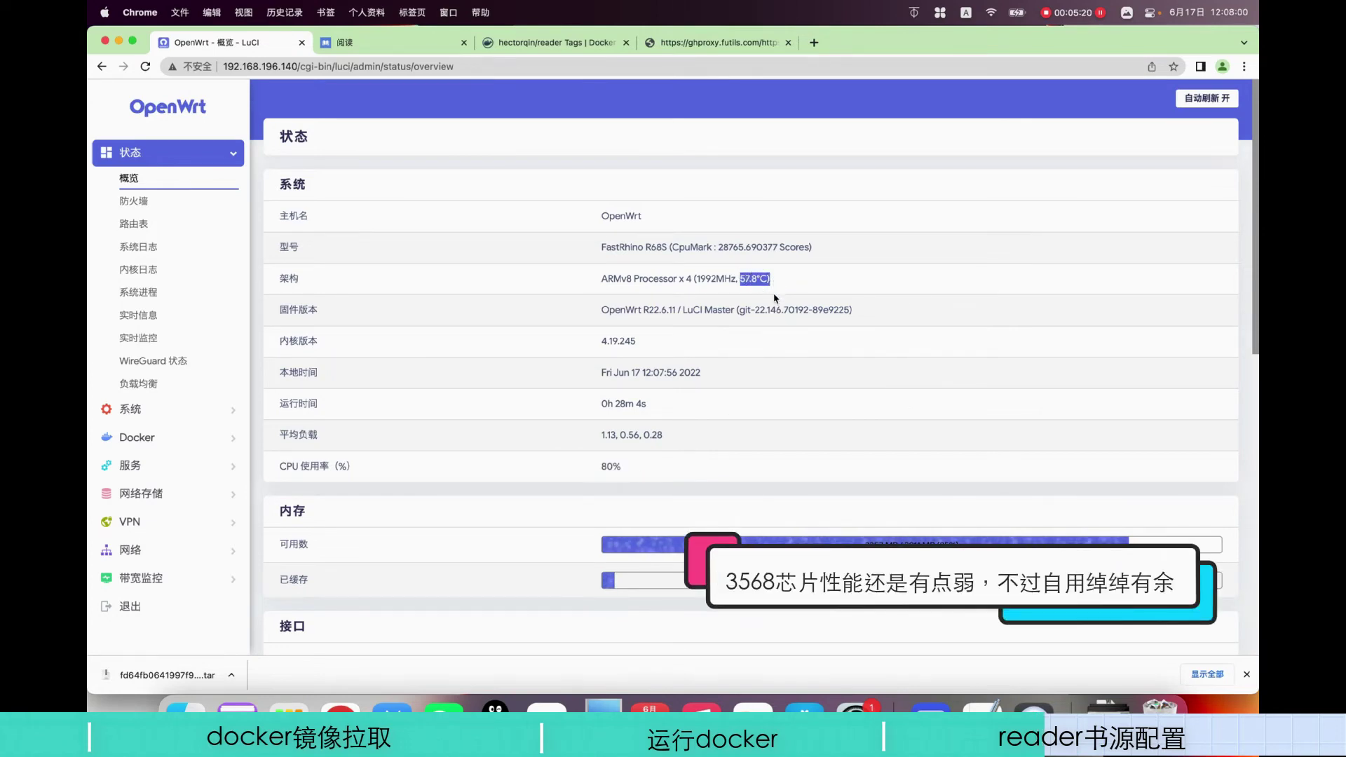
# - Return to the reader page, check the total number of entries in book source management (书源管理), and close it
pyautogui.hotkey('ctrl', 'Tab')
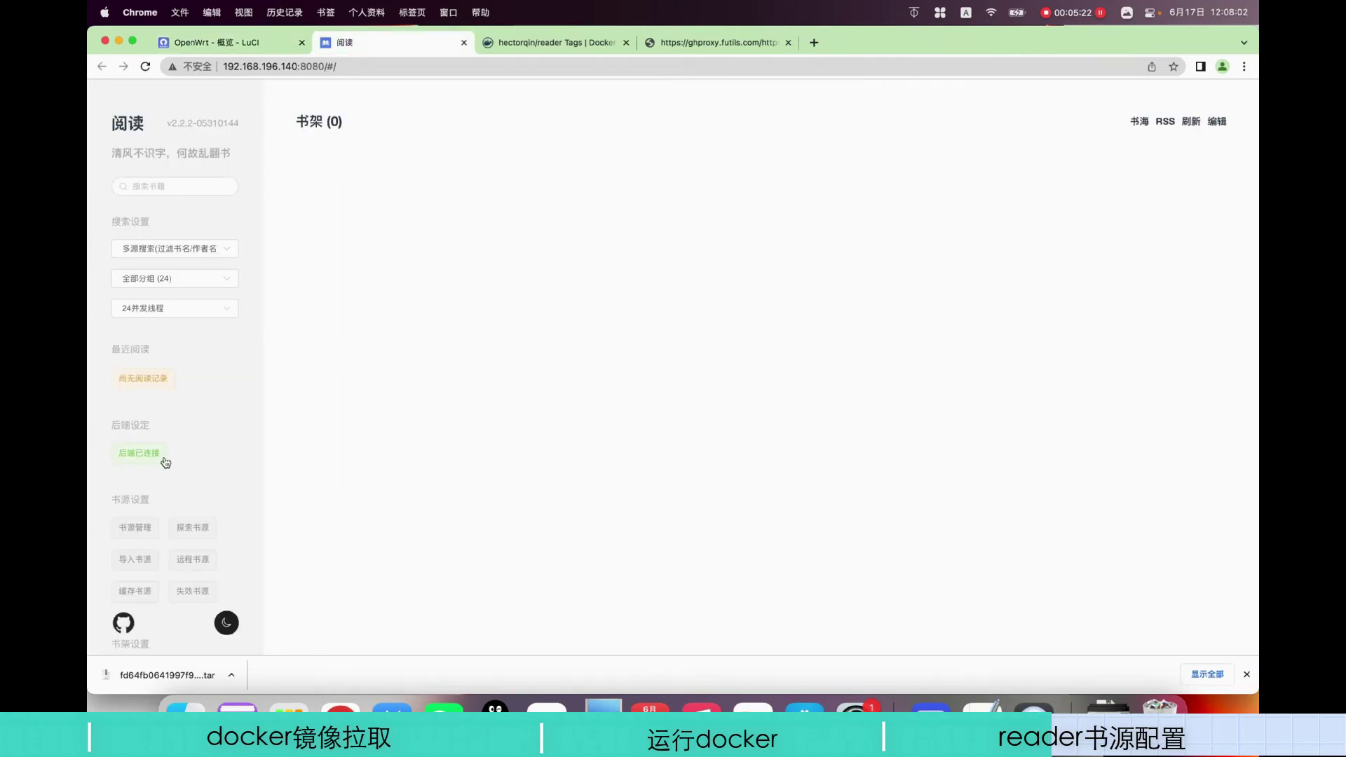
pyautogui.click(138, 533)
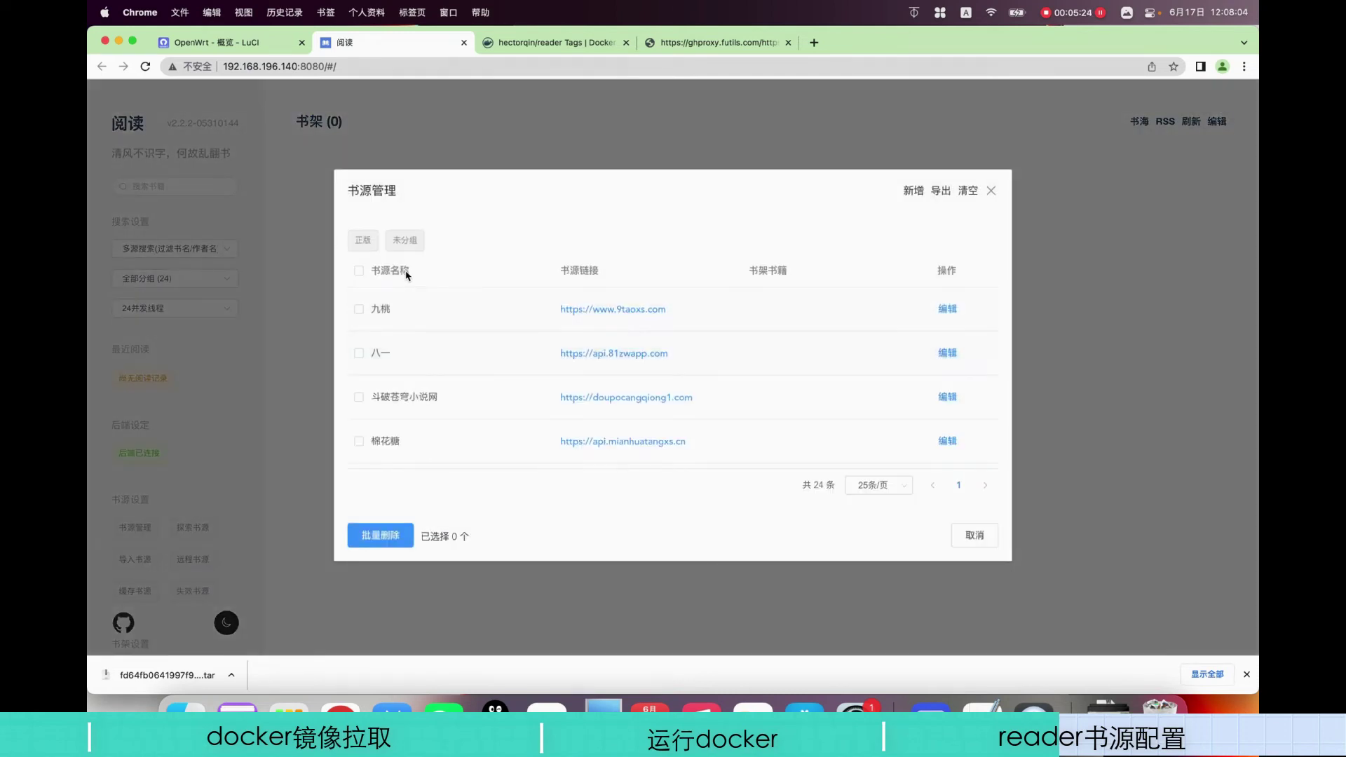
pyautogui.click(851, 486)
pyautogui.click(811, 497)
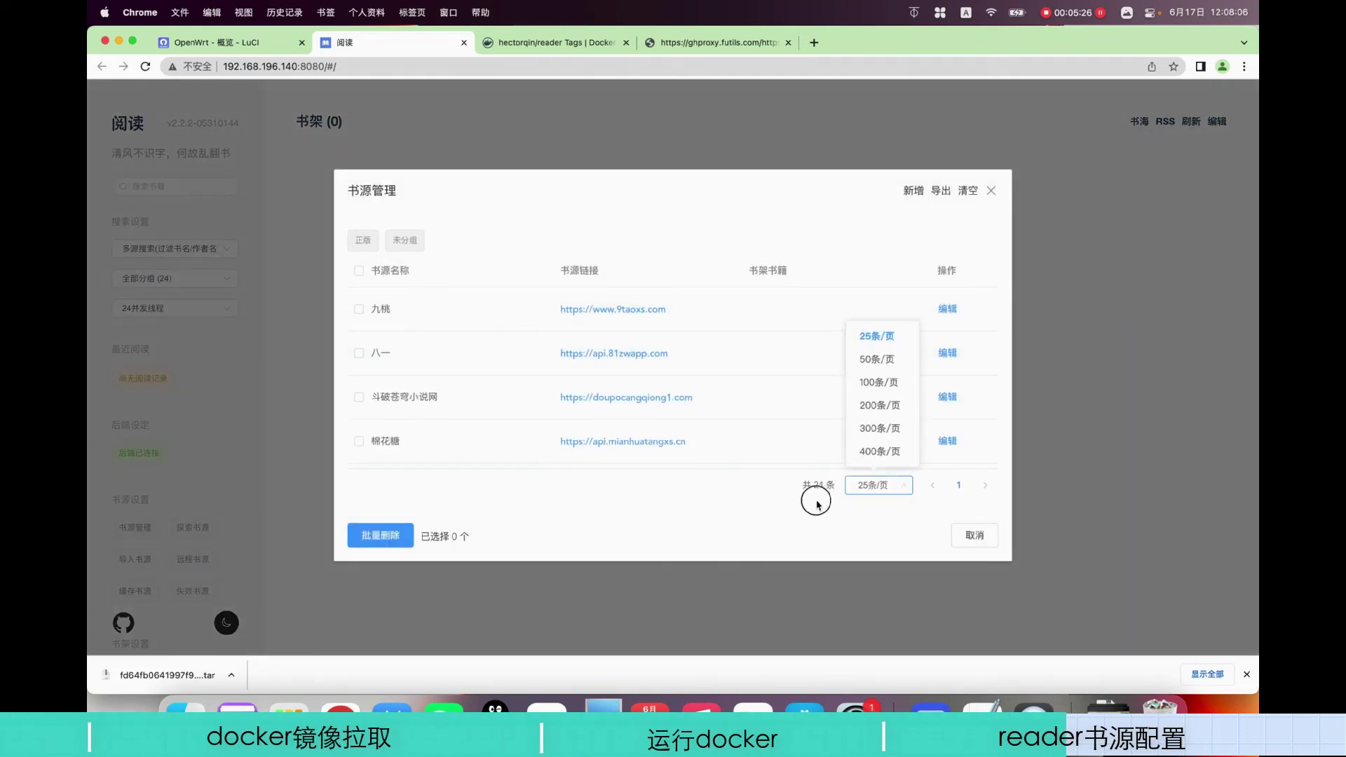
pyautogui.moveTo(802, 488); pyautogui.dragTo(839, 491)
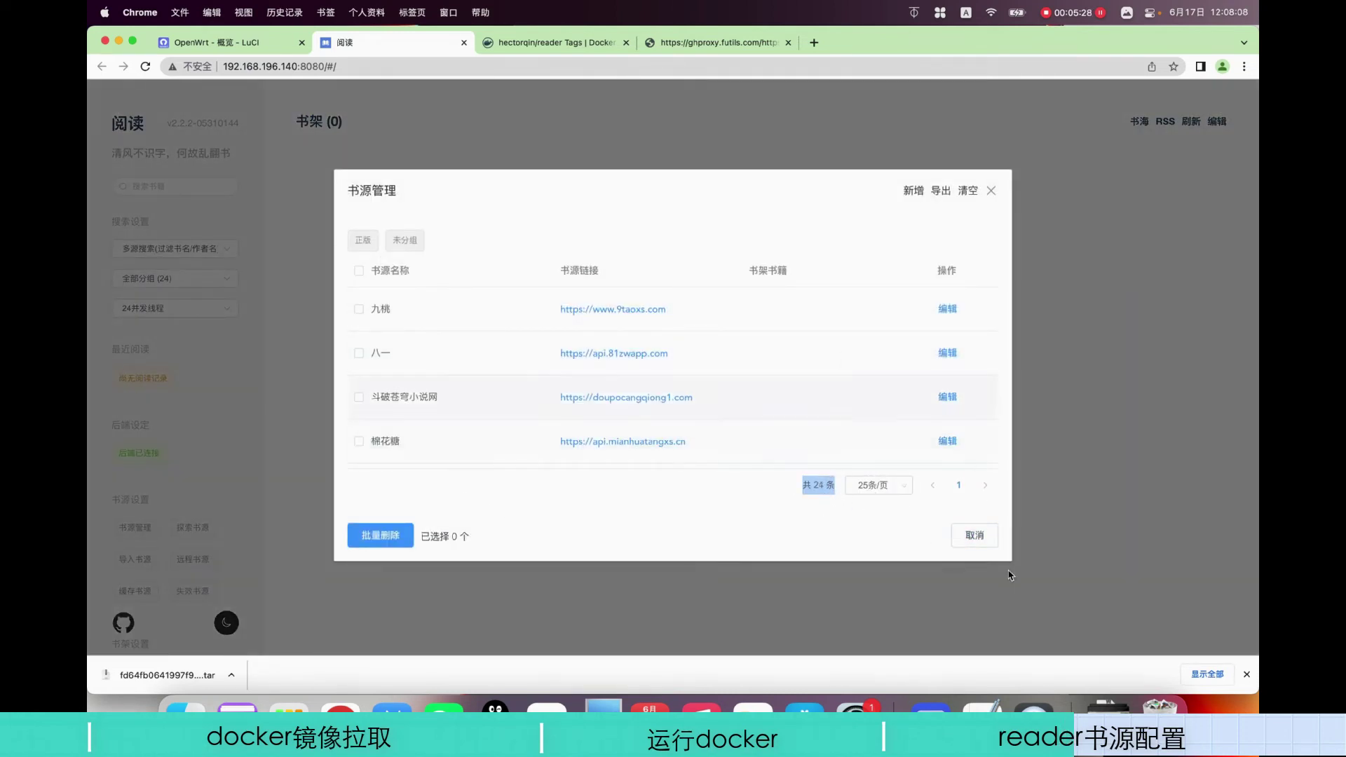
pyautogui.click(974, 535)
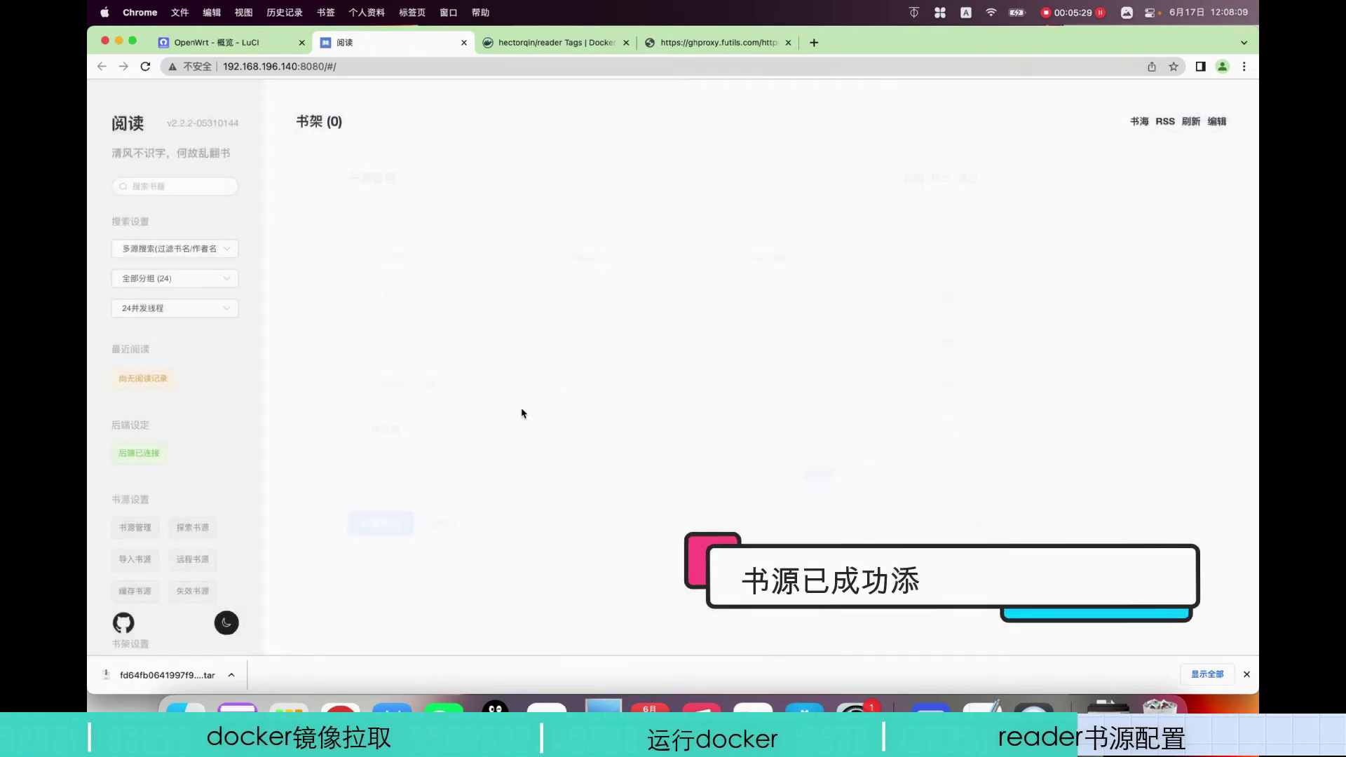
# - Set the search to 12 concurrent threads (12并发线程) and search for the book 冰与火之歌
pyautogui.click(189, 307)
pyautogui.click(149, 342)
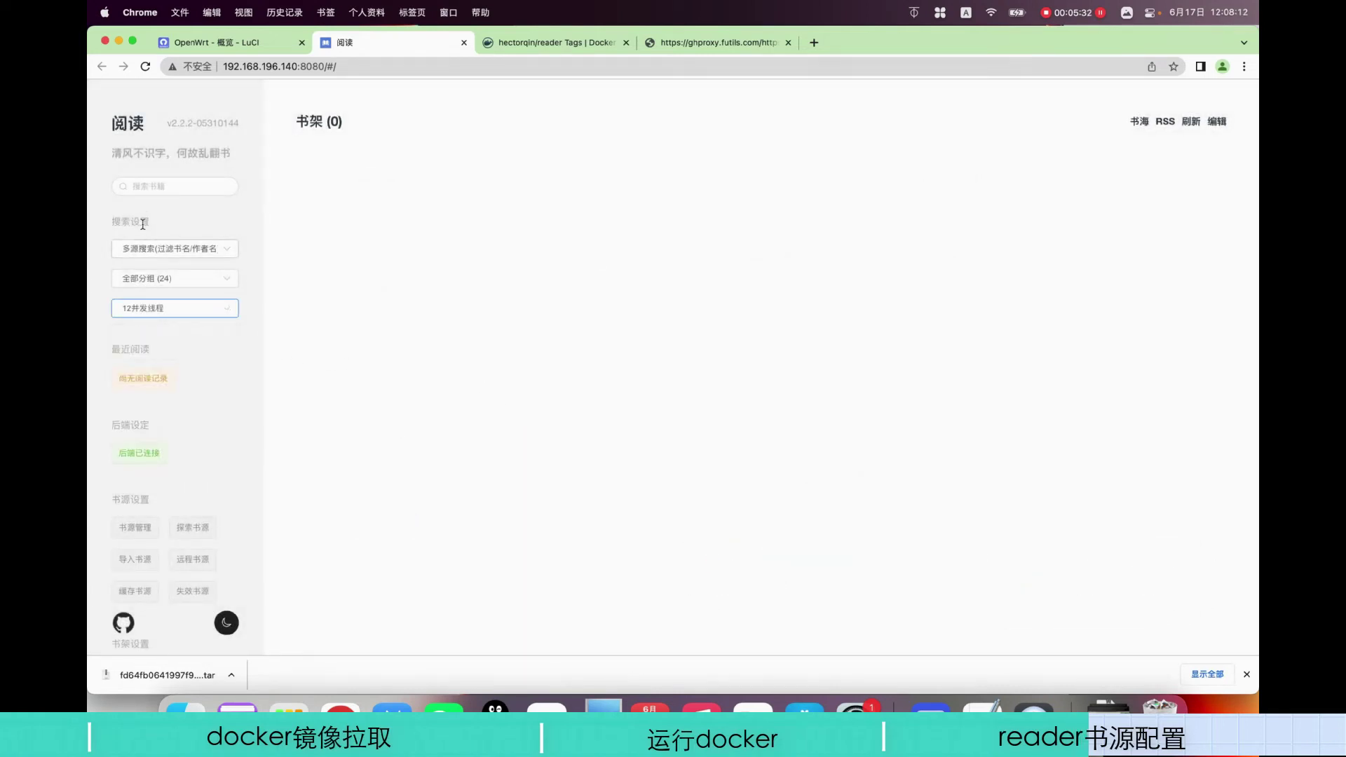
pyautogui.click(129, 199)
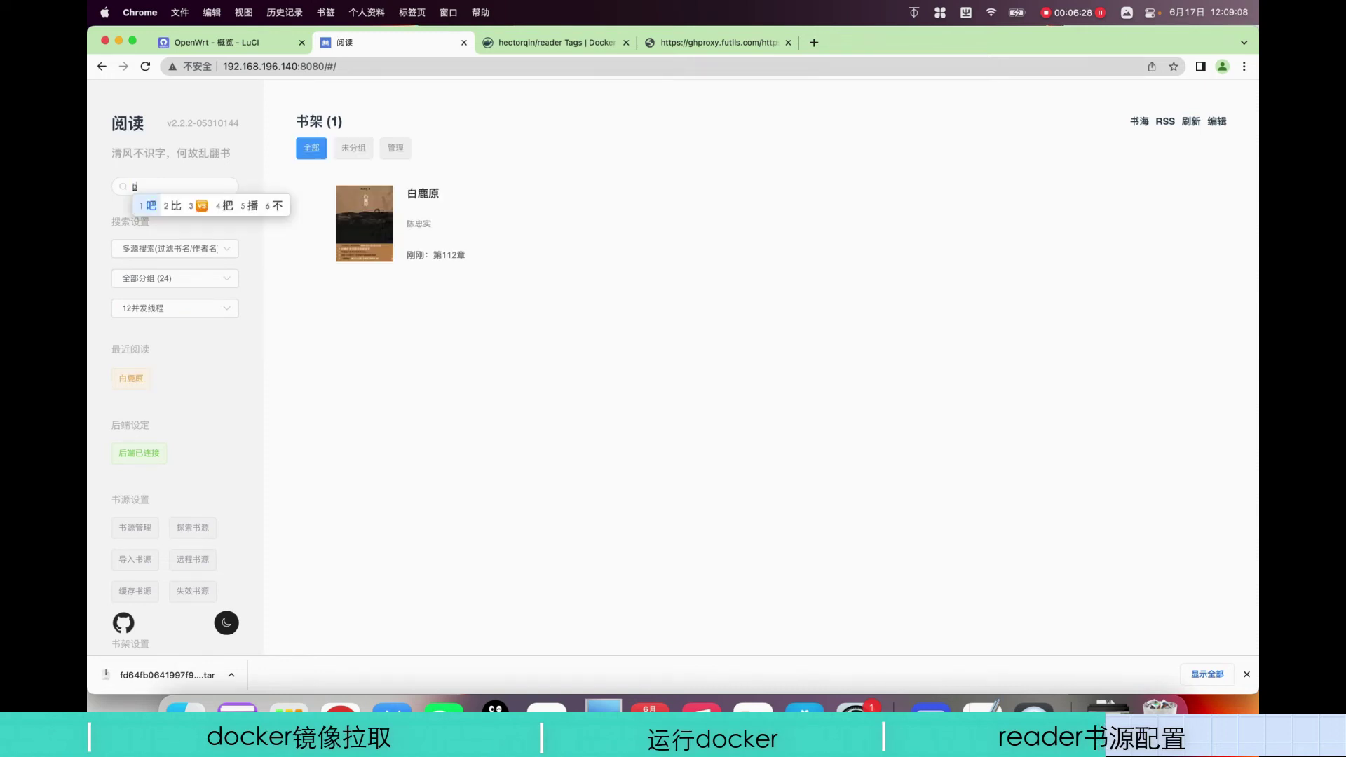
pyautogui.write('yuhuozhig')
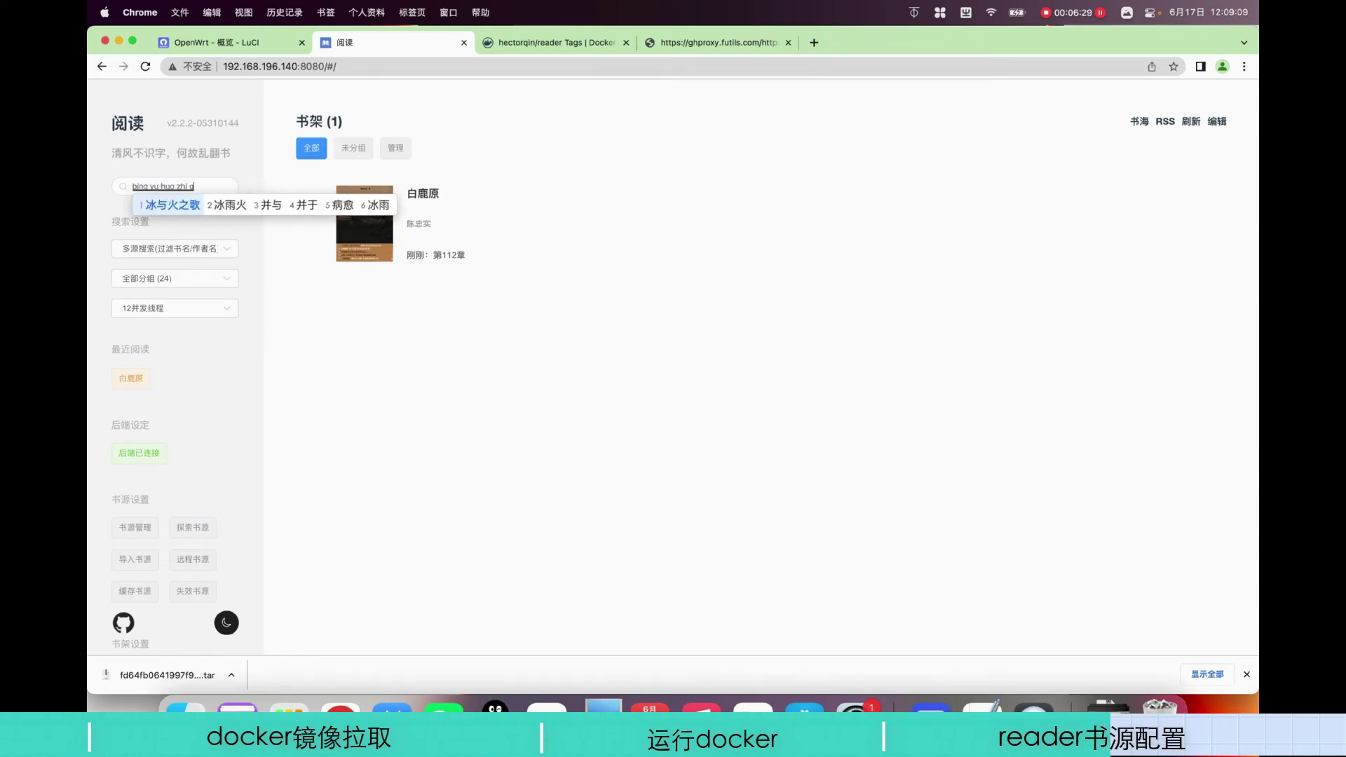
pyautogui.write('e')
pyautogui.press('space')
pyautogui.press('Return')
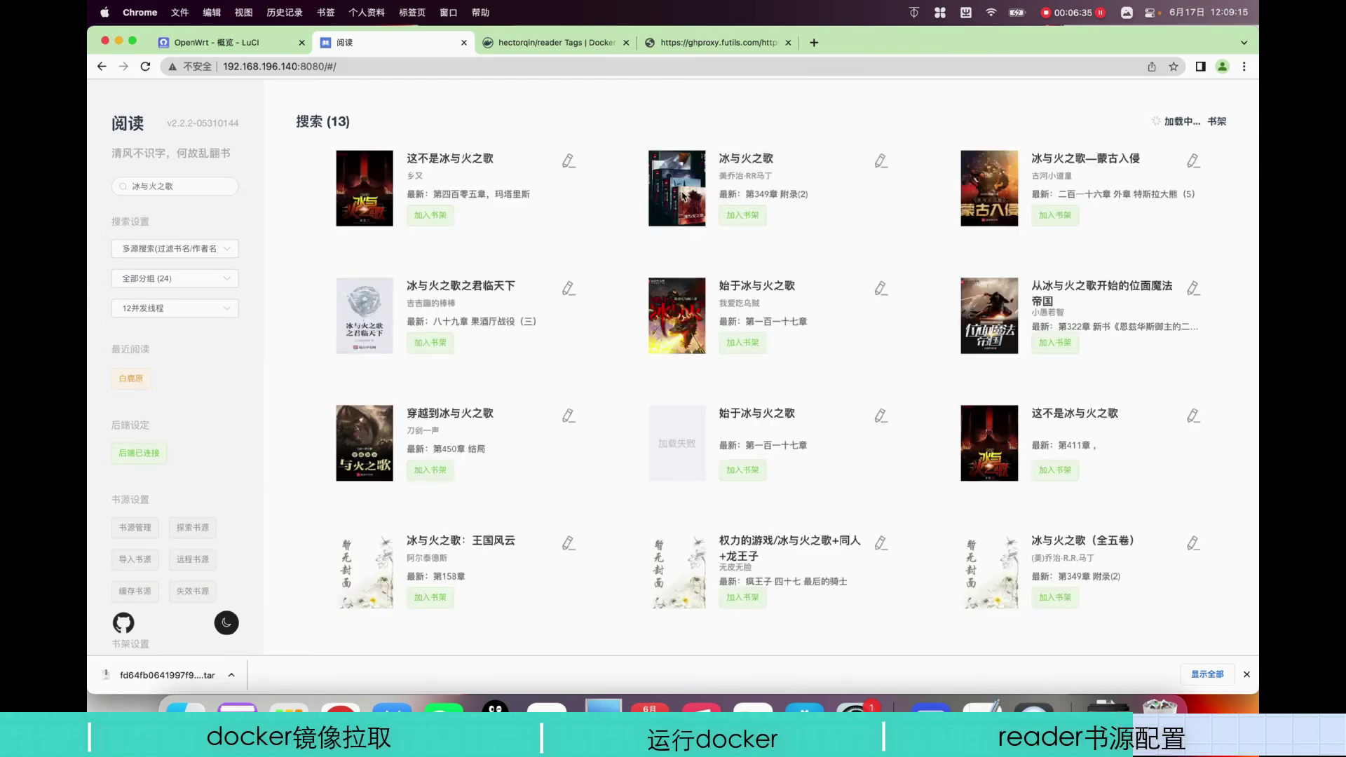
# - Check the book information of the search result titled exactly 冰与火之歌, and add that book to the bookshelf
pyautogui.click(684, 196)
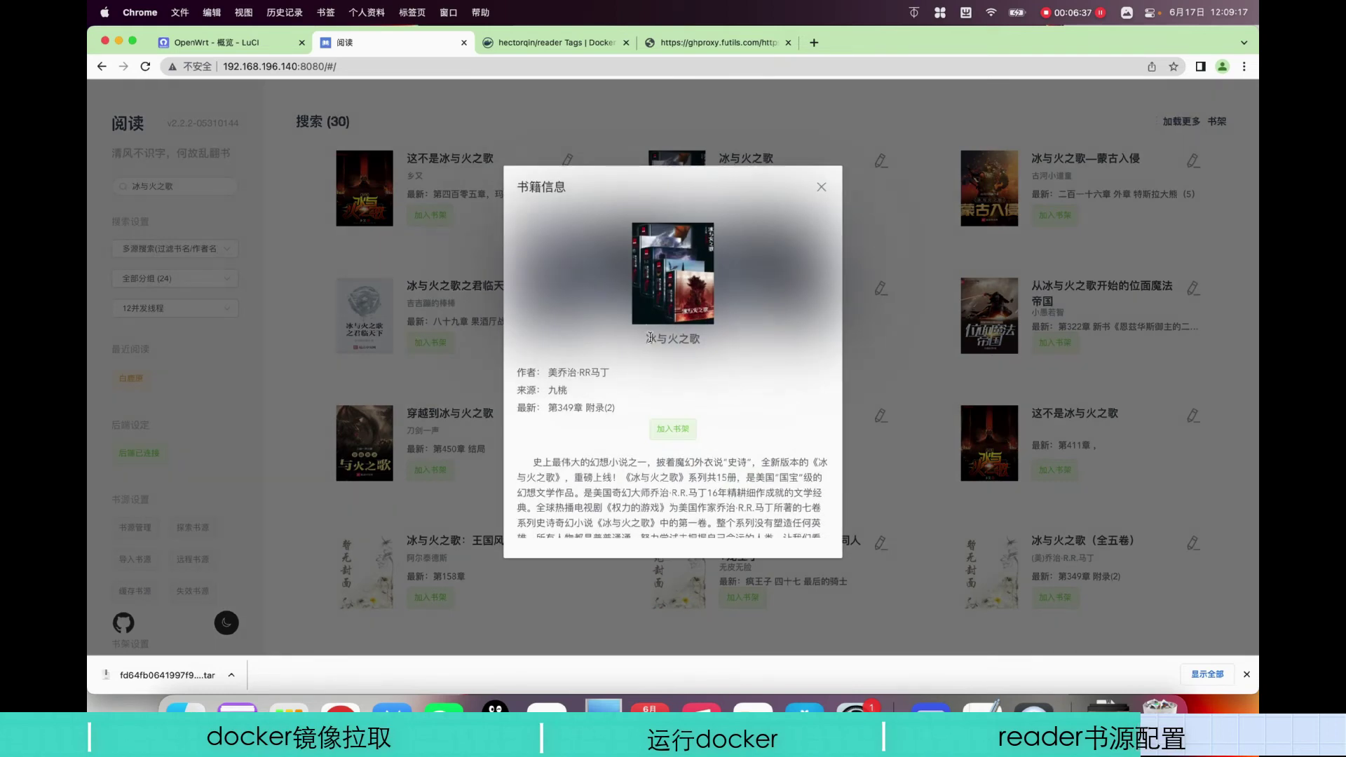
pyautogui.moveTo(649, 338); pyautogui.dragTo(721, 345)
pyautogui.click(822, 187)
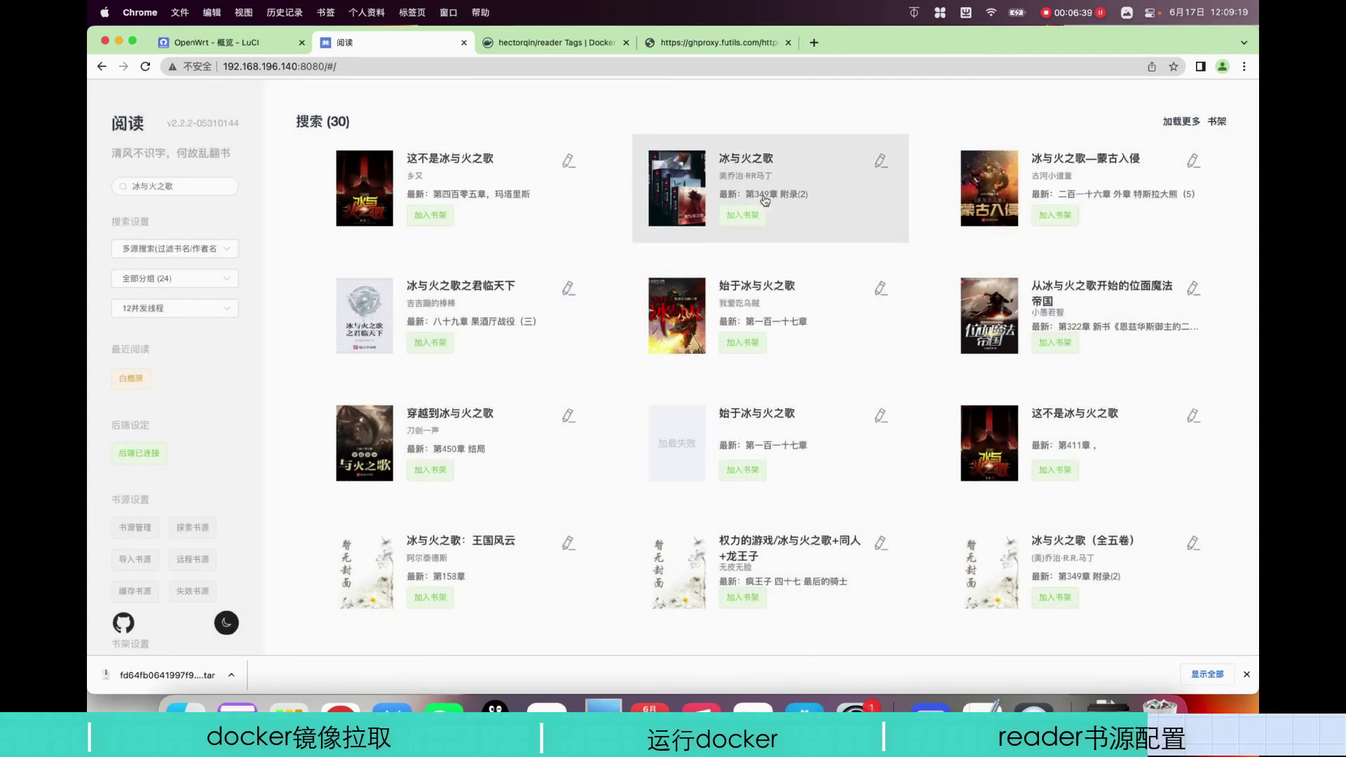
pyautogui.click(713, 166)
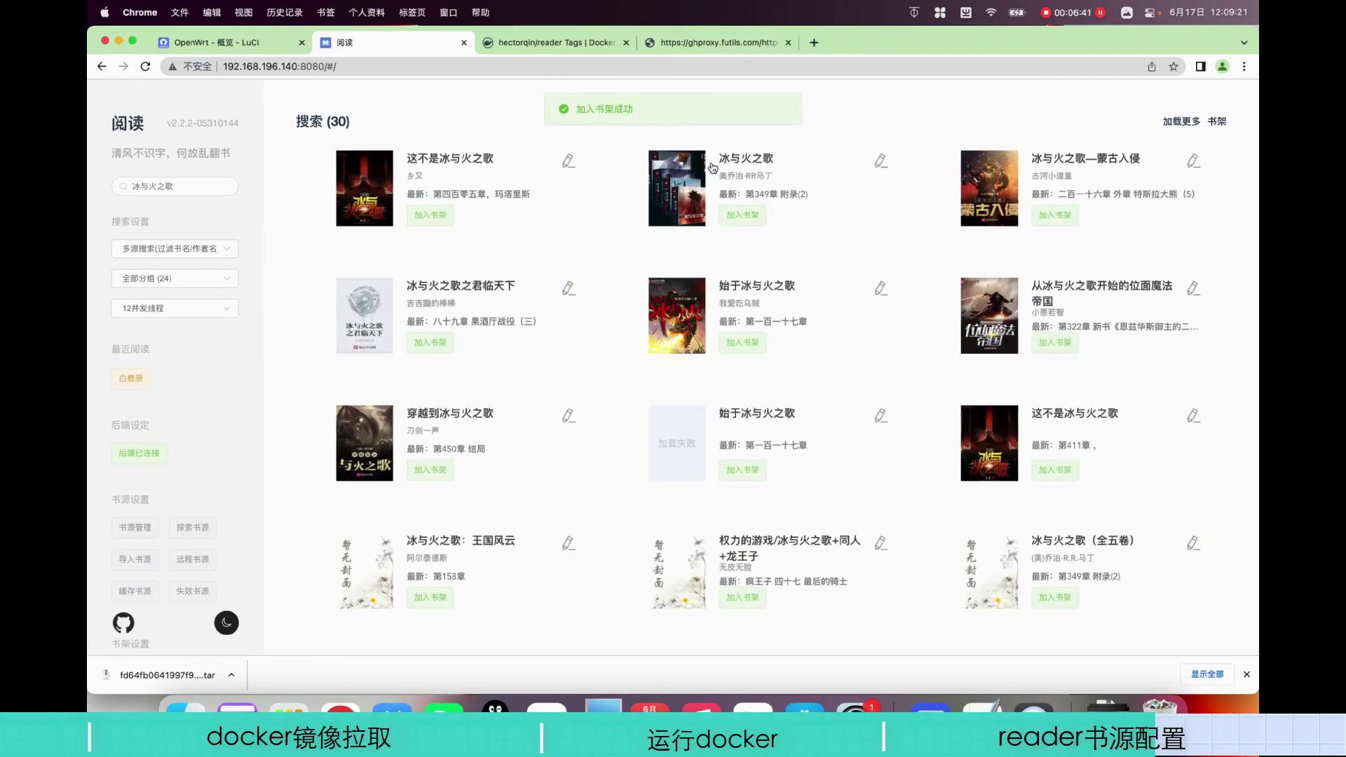
# - Open 冰与火之歌 from the bookshelf and skim the beginning of its first chapter
pyautogui.click(1220, 124)
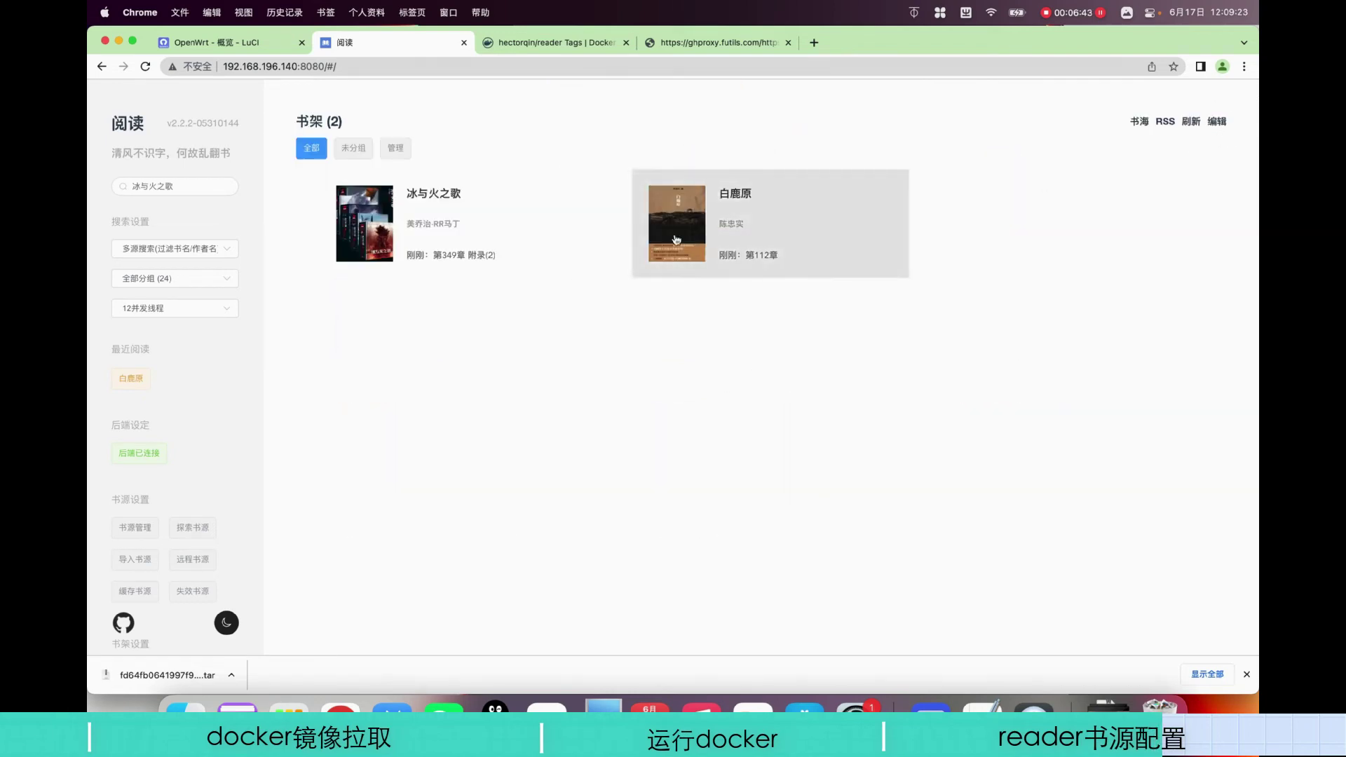
pyautogui.click(440, 226)
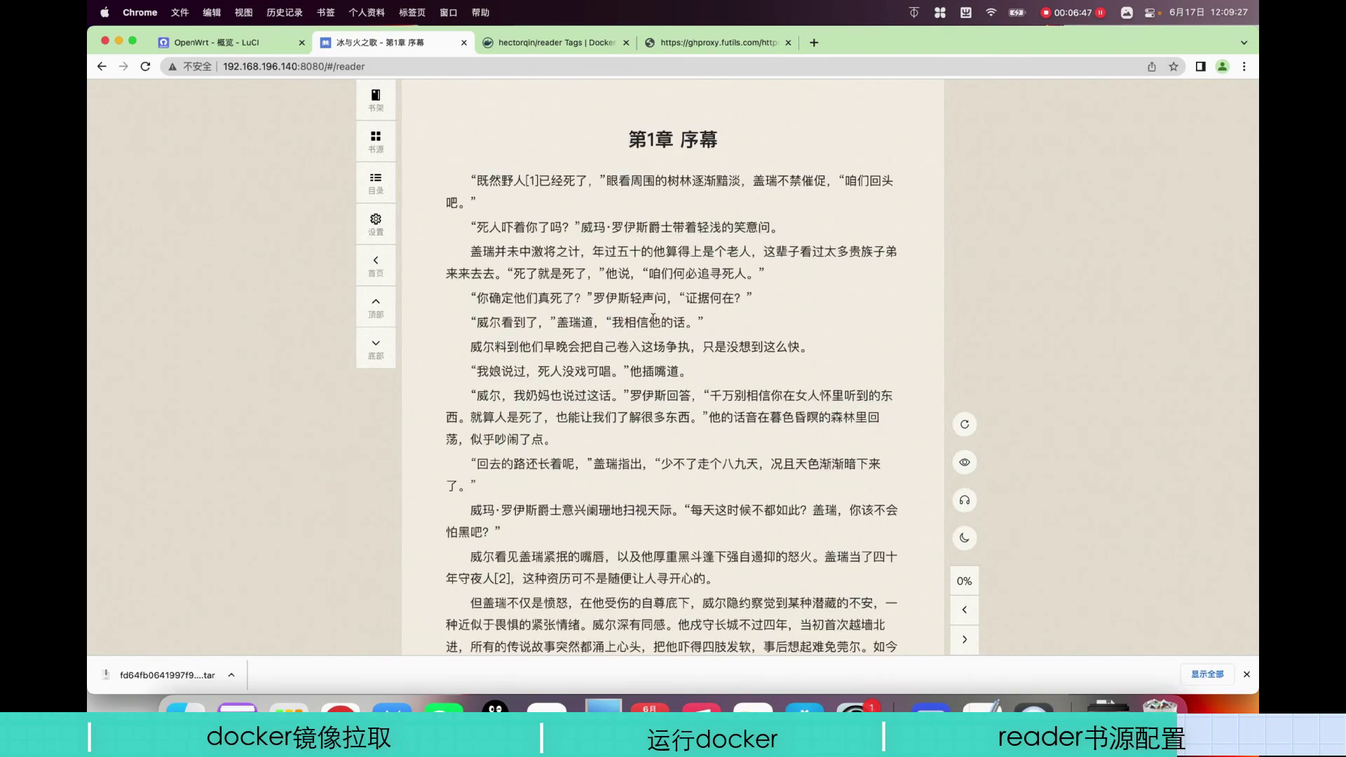
pyautogui.scroll(-10, 720, 327)
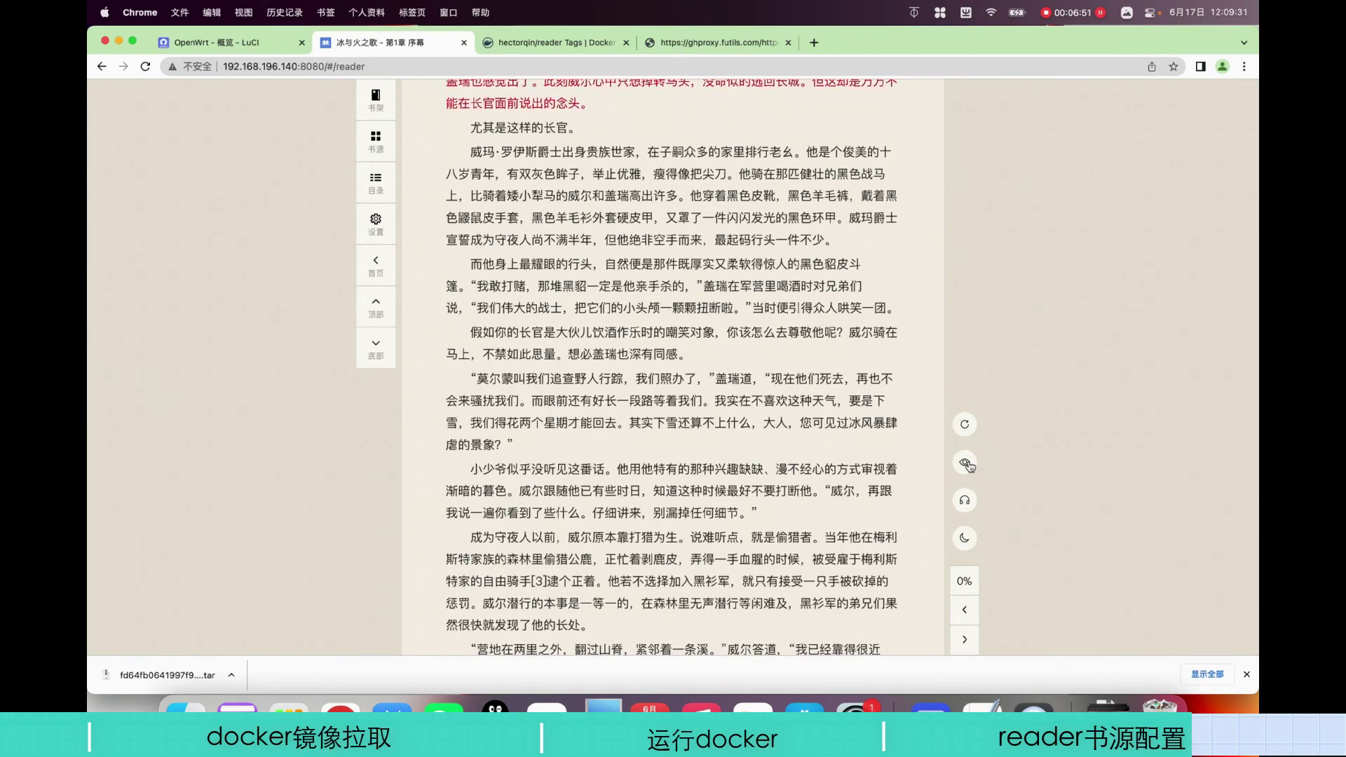
pyautogui.scroll(5, 968, 465)
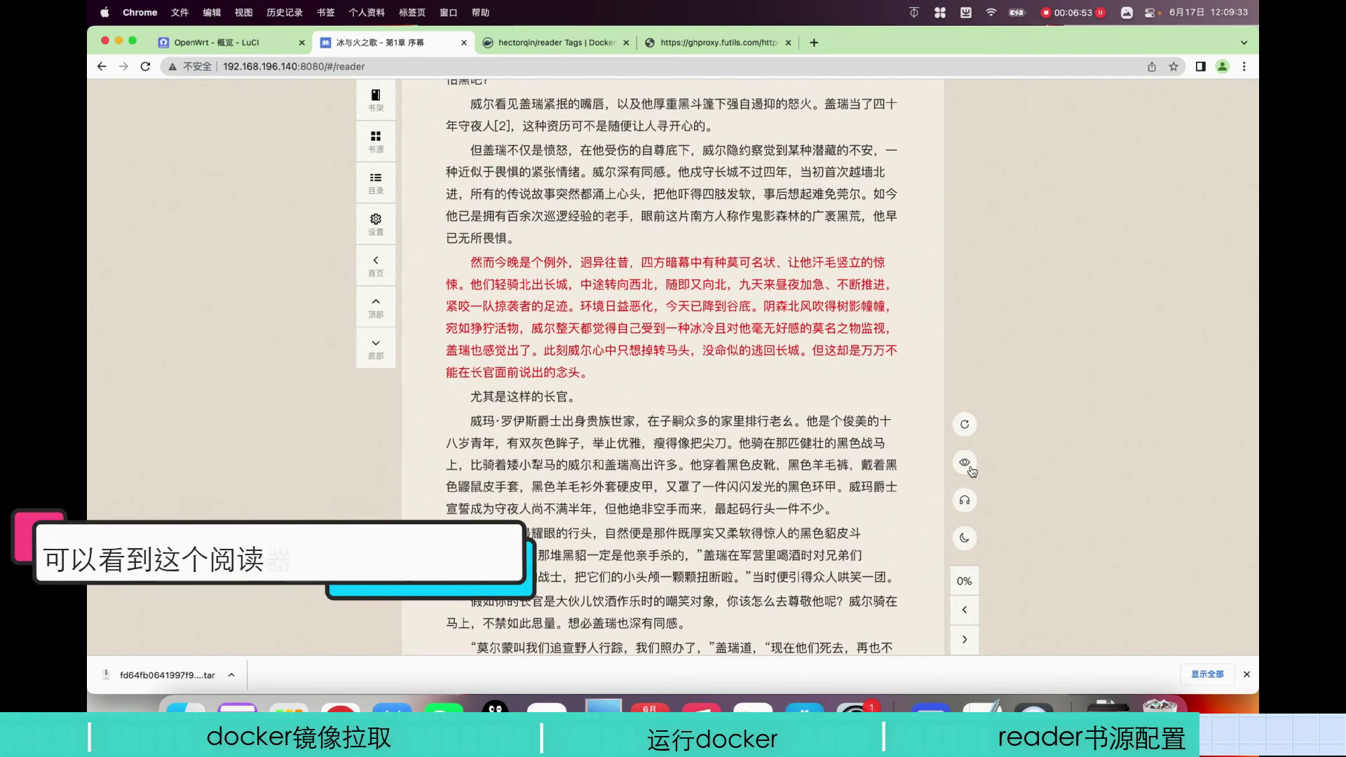
# - Preview the read-aloud controls for the chapter, then turn night mode on and off again
pyautogui.click(965, 501)
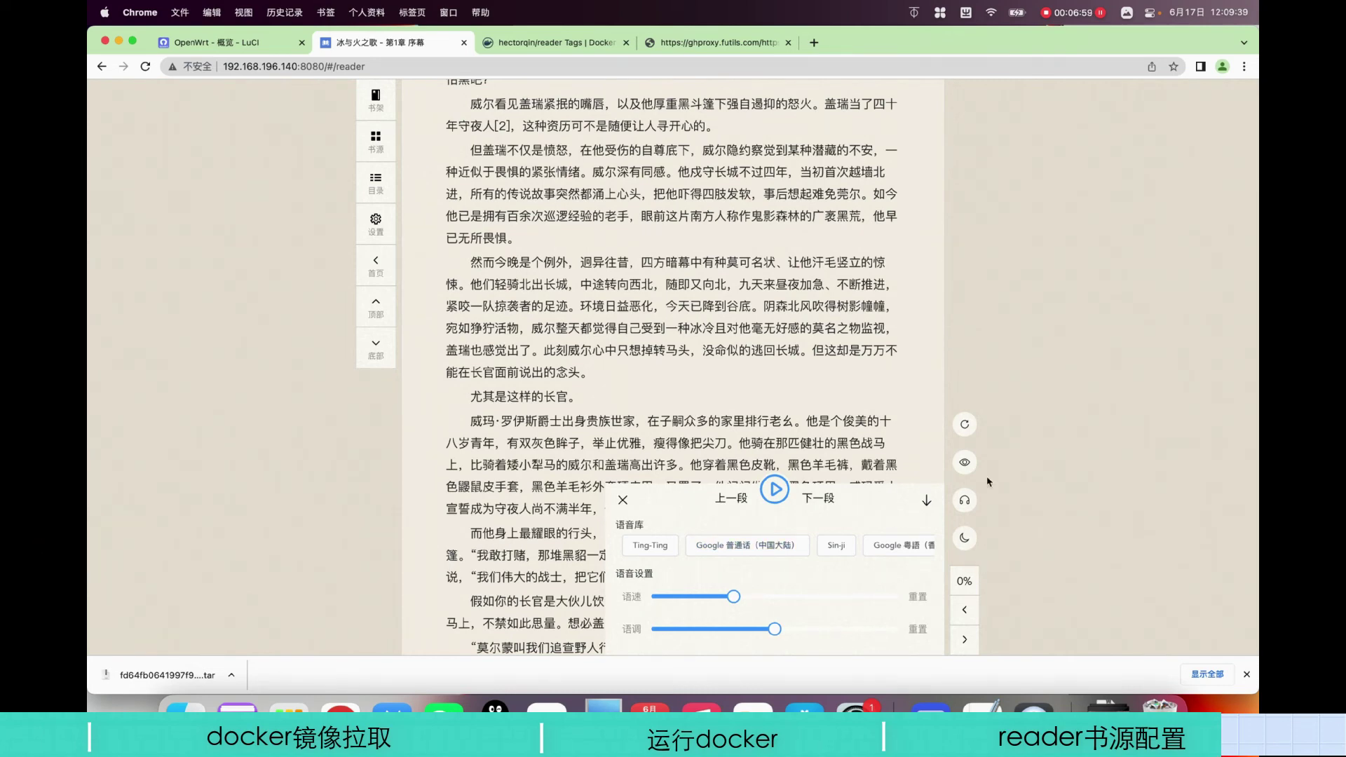
pyautogui.click(965, 514)
pyautogui.click(966, 539)
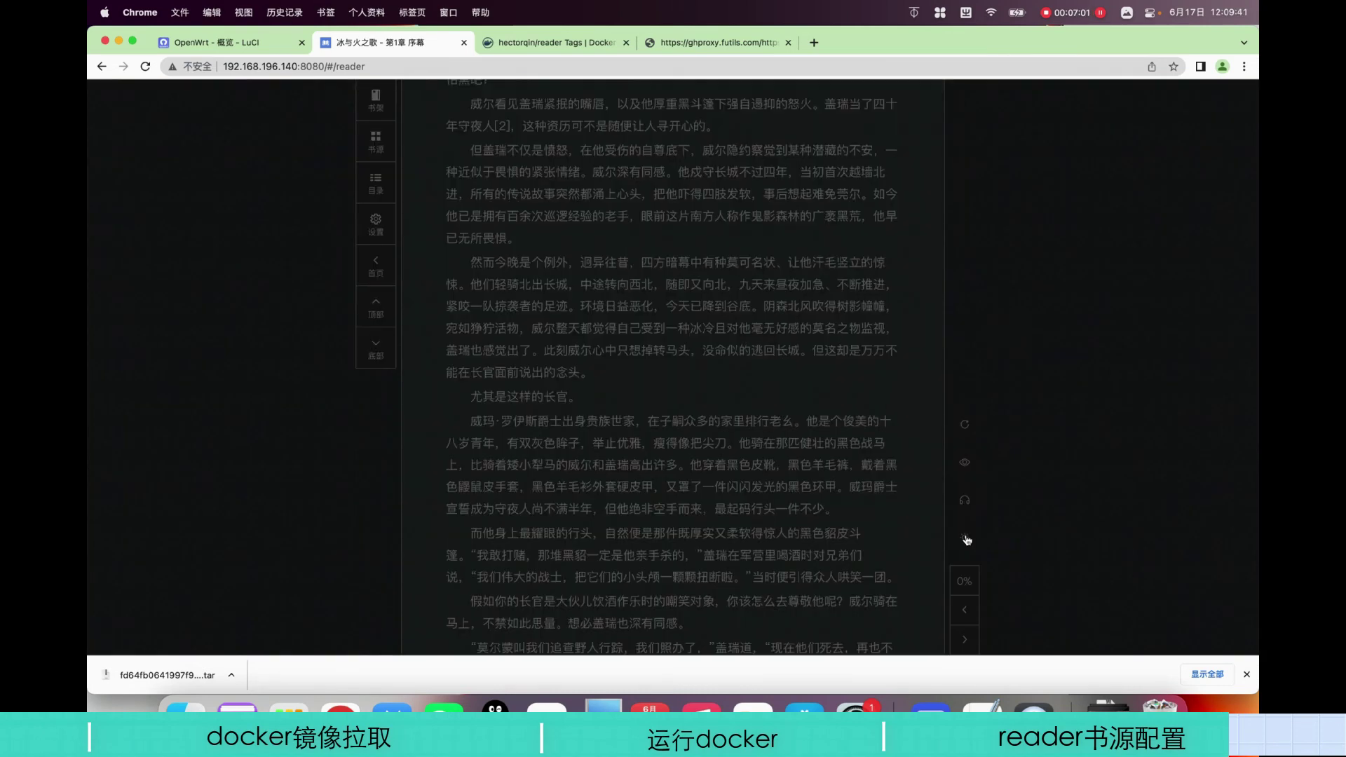
pyautogui.click(967, 540)
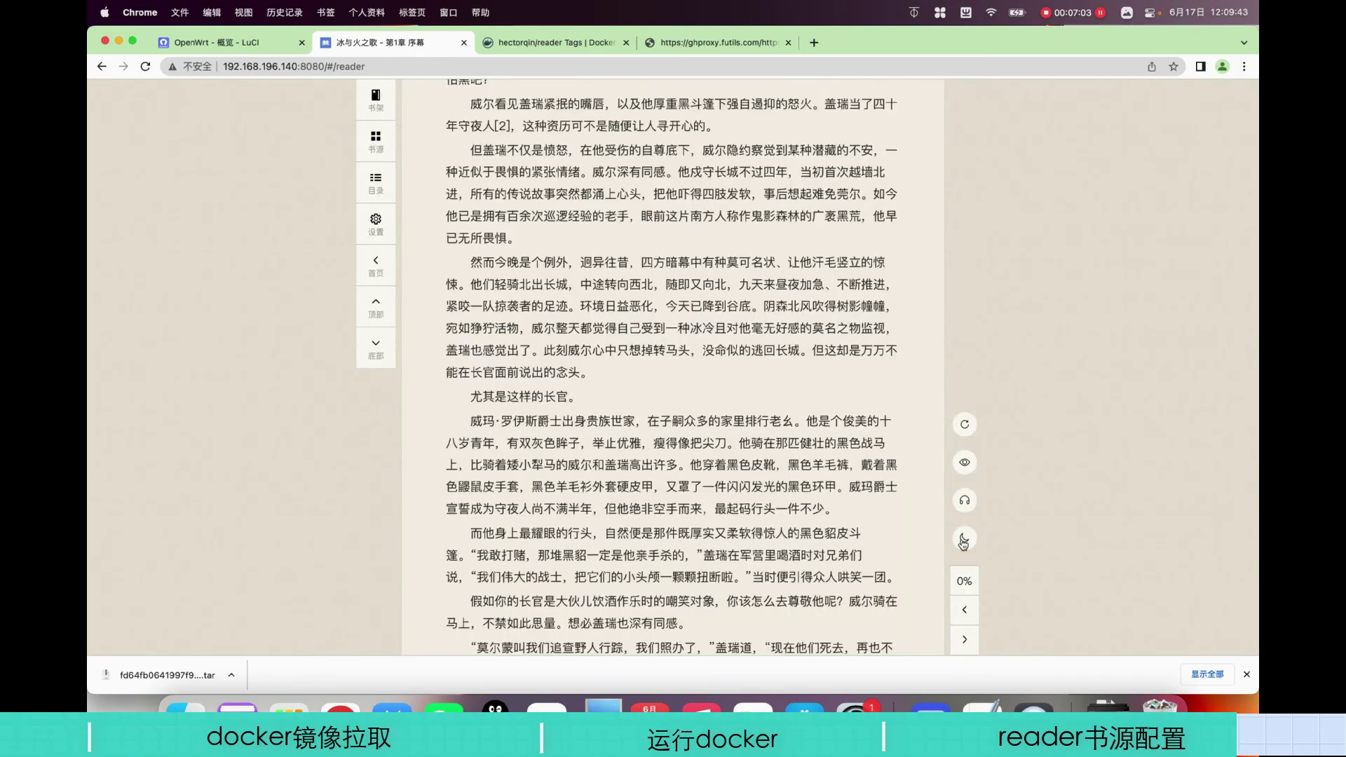
# - Skim more of chapter 1, go on to chapter 2 and skim its text
pyautogui.scroll(-15, 812, 513)
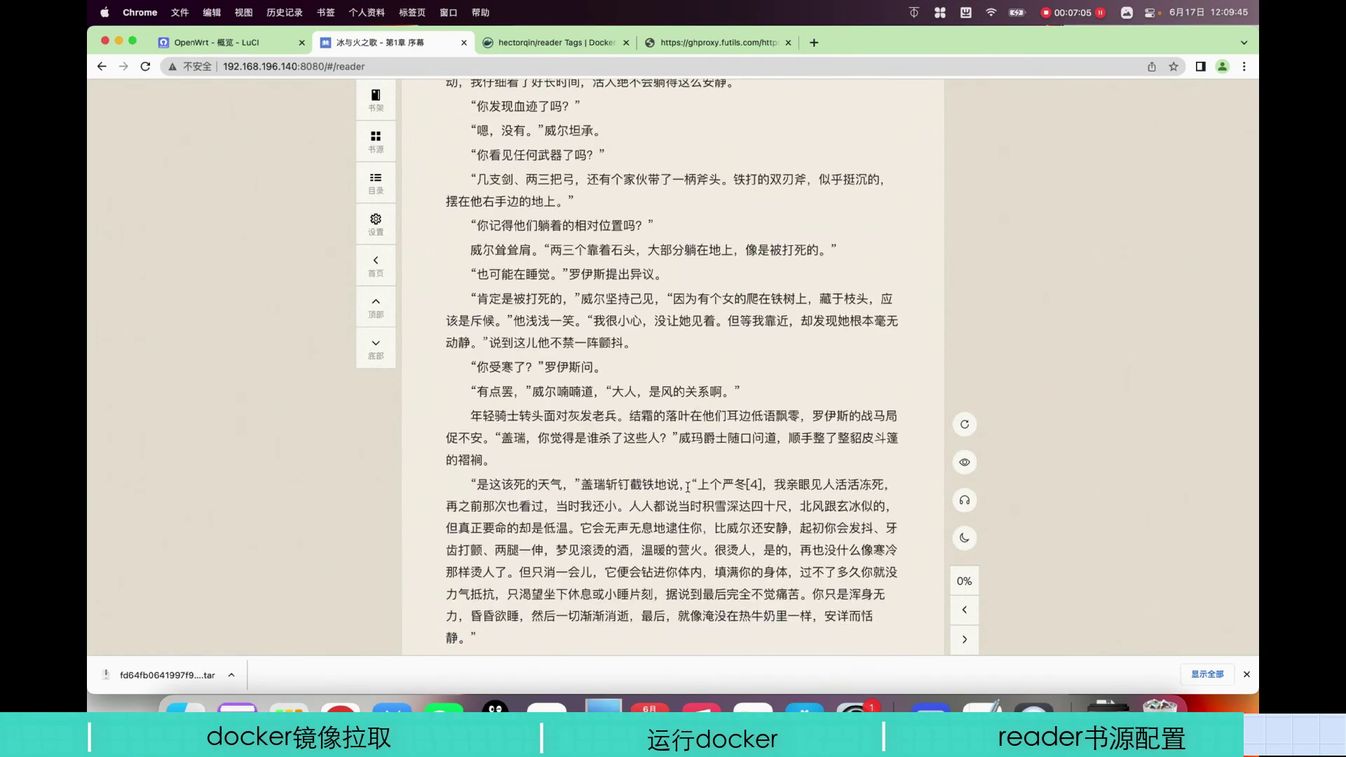
pyautogui.scroll(-12, 688, 486)
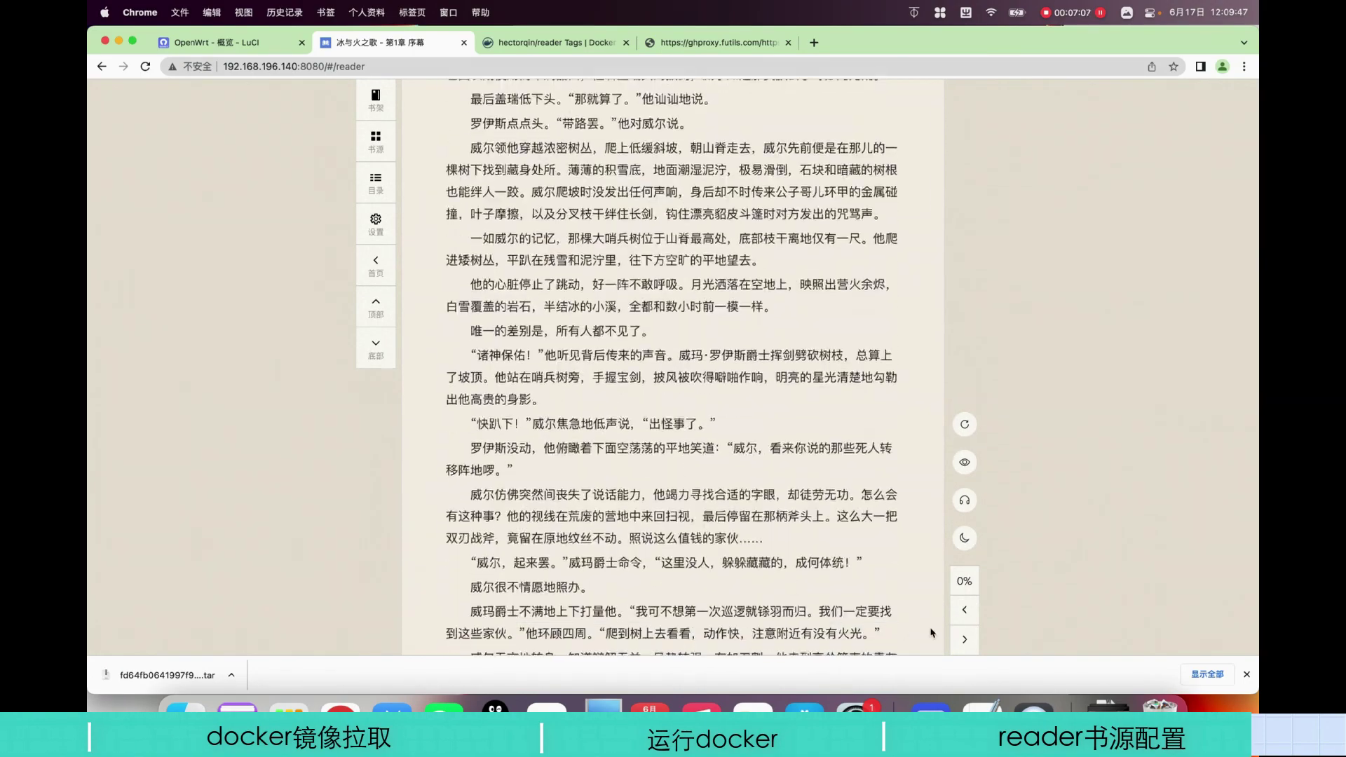
pyautogui.click(966, 640)
pyautogui.scroll(-10, 730, 421)
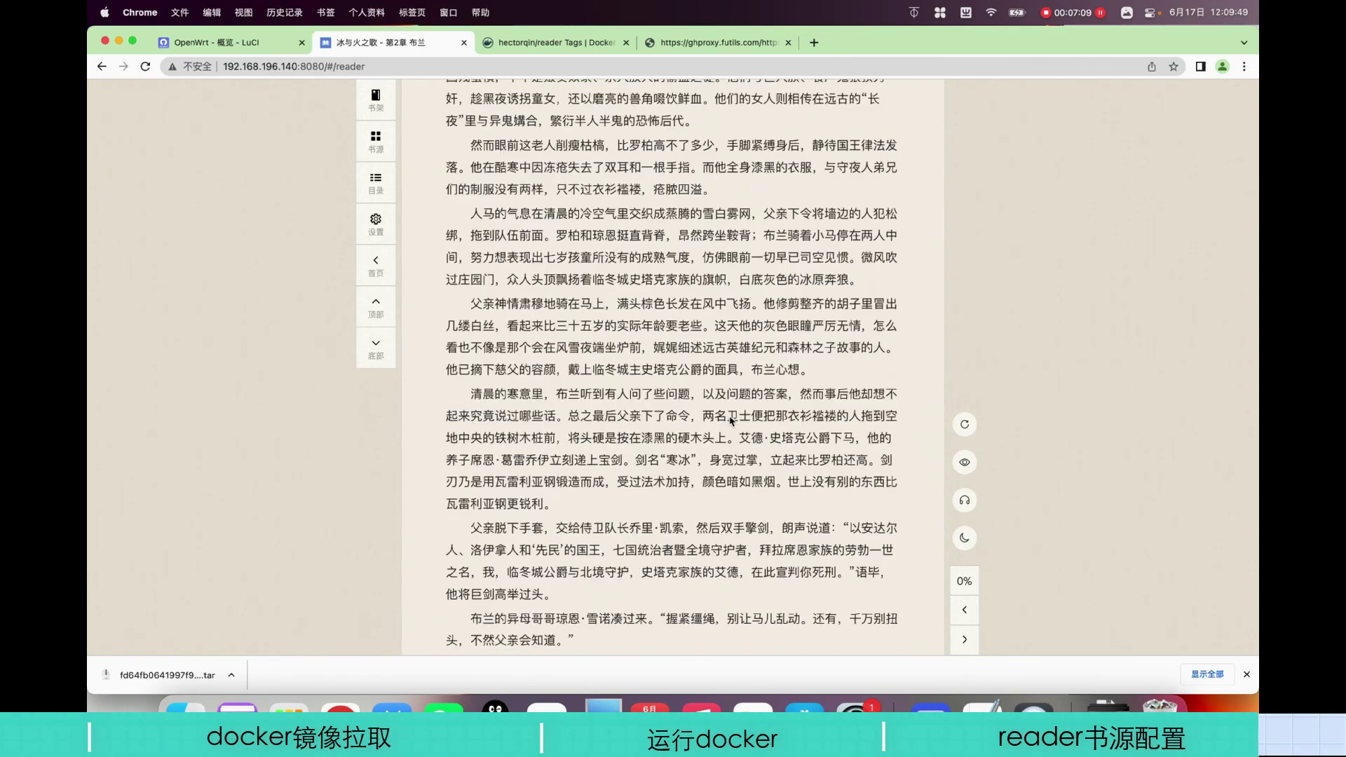
pyautogui.scroll(3, 730, 421)
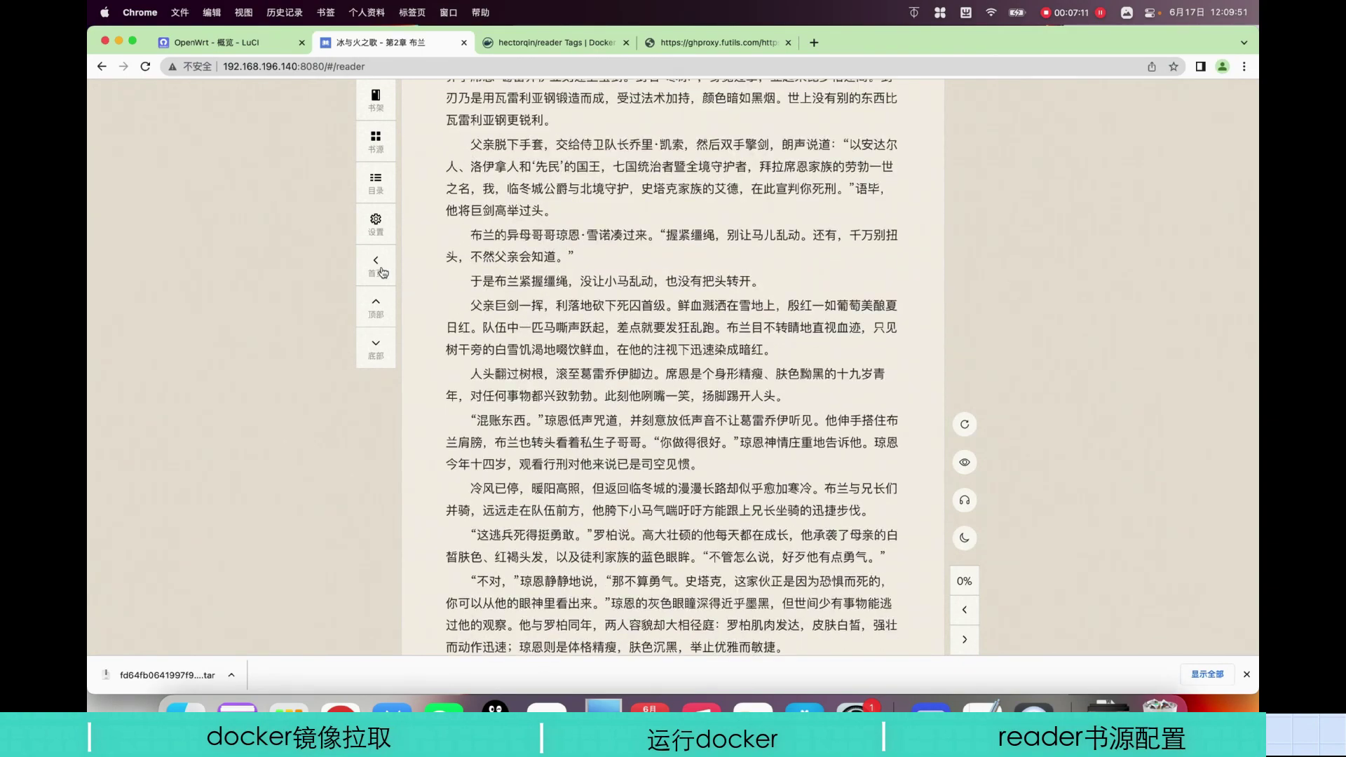
# - Return to the reader's home page and look through its settings, from search options to local cache
pyautogui.click(377, 265)
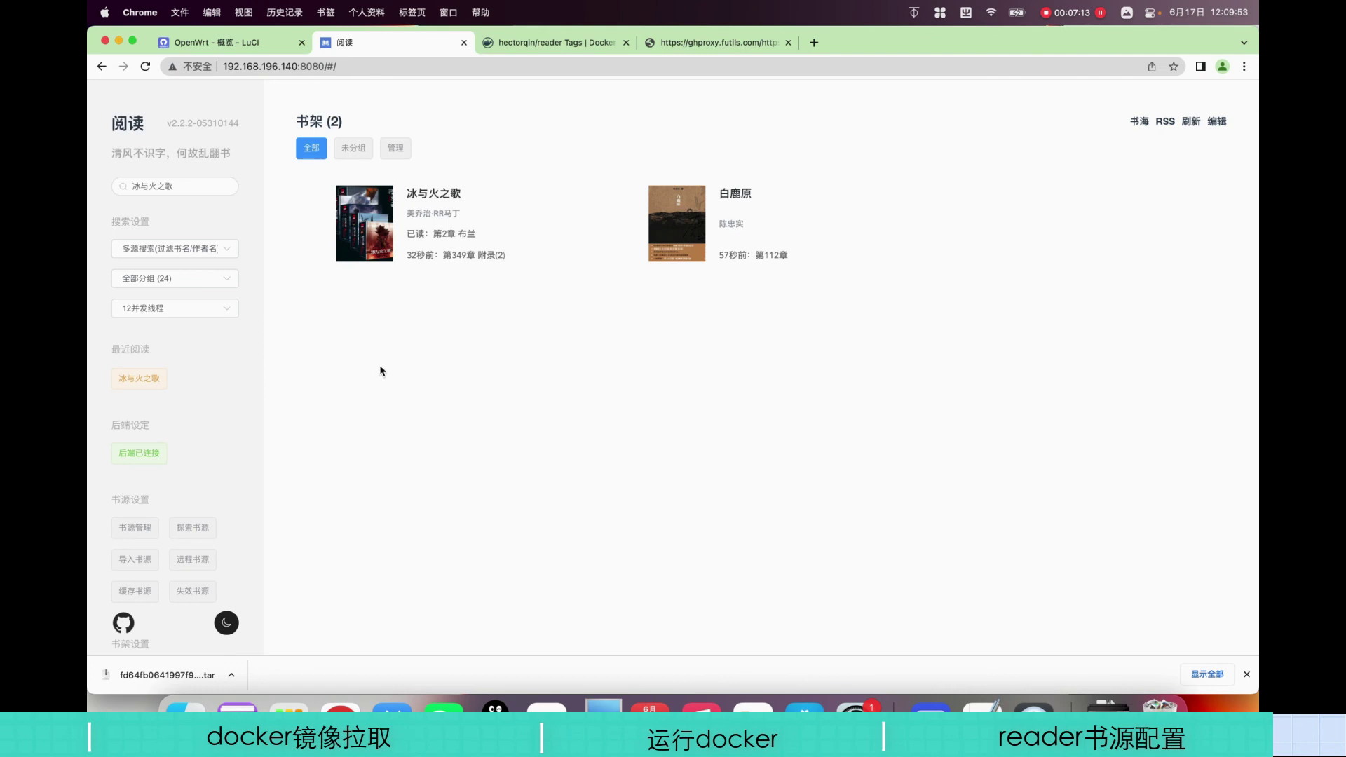
pyautogui.scroll(-3, 223, 486)
pyautogui.scroll(-10, 217, 488)
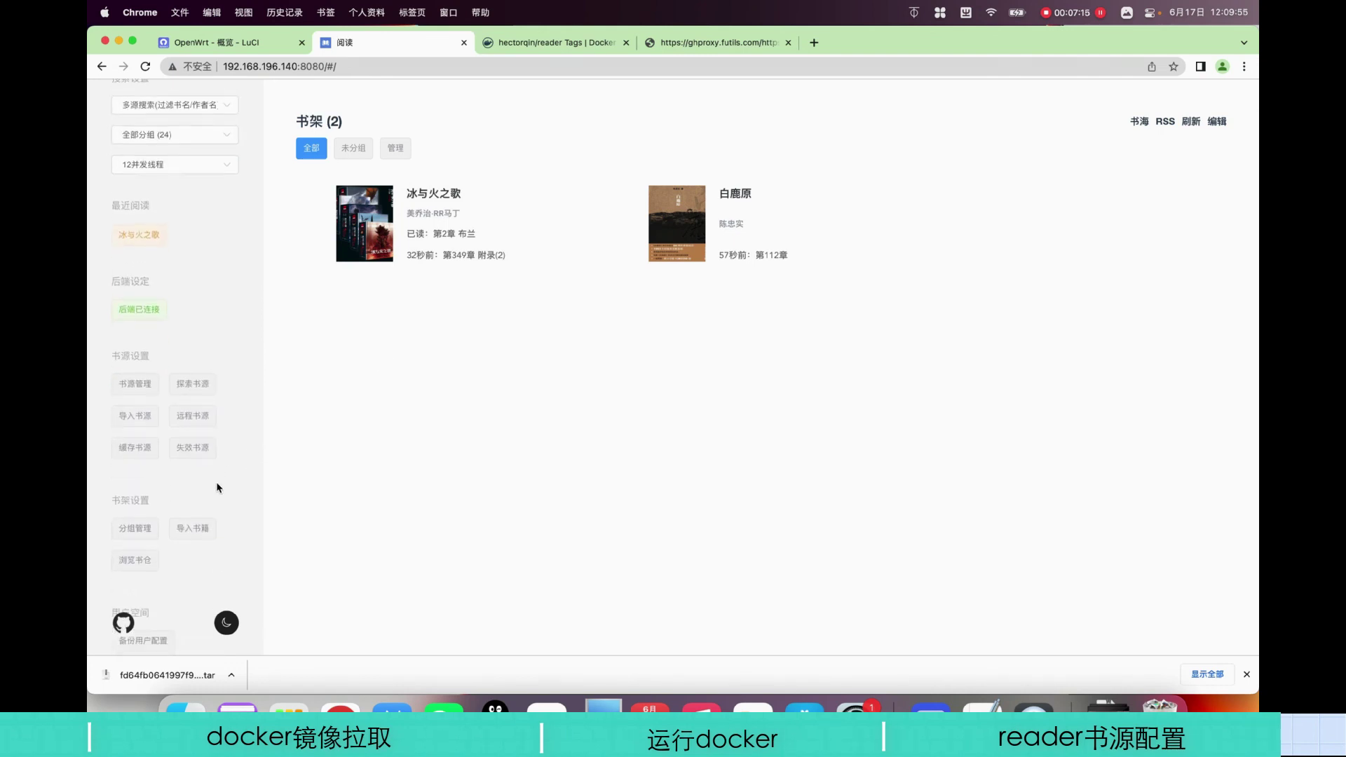
pyautogui.scroll(13, 217, 488)
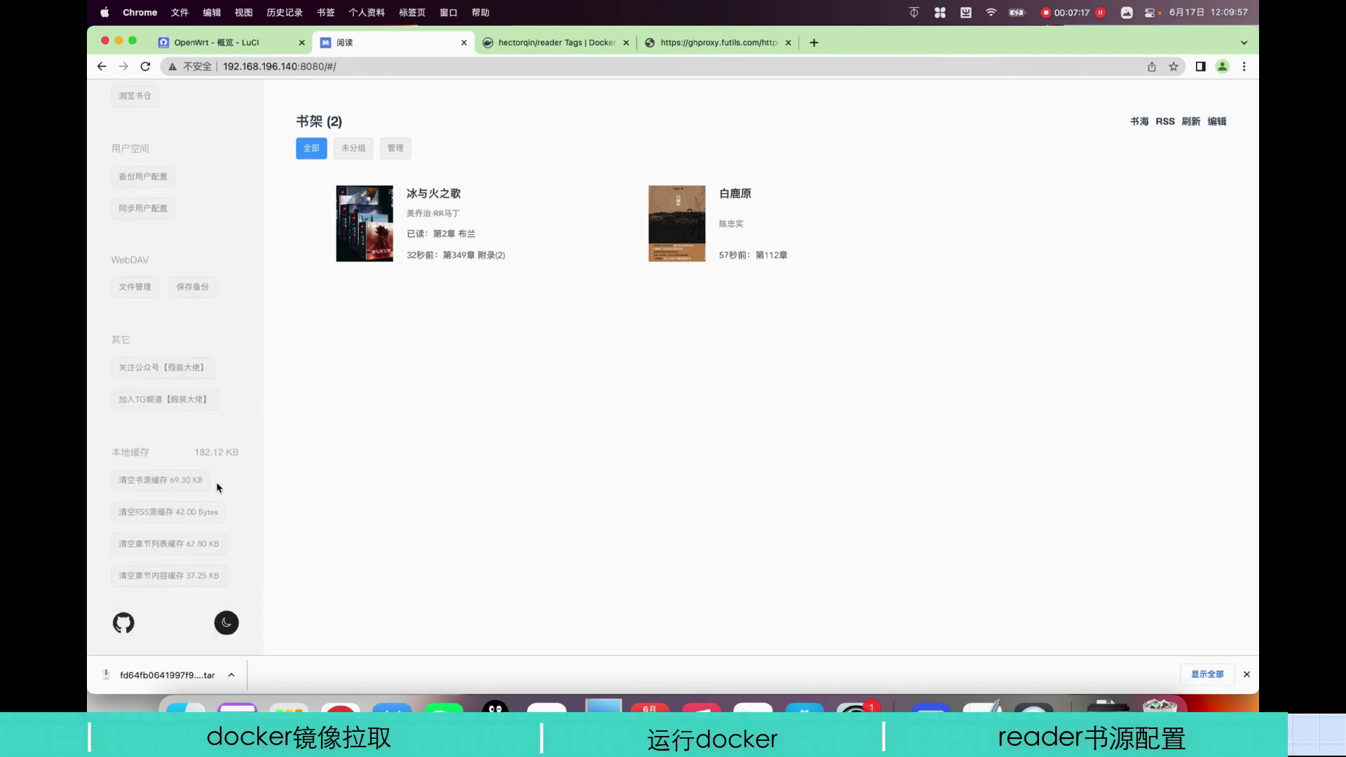
# - Turn the home page's night mode on and off again, and view and close the RSS subscription list (RSS订阅)
pyautogui.click(226, 623)
pyautogui.click(226, 622)
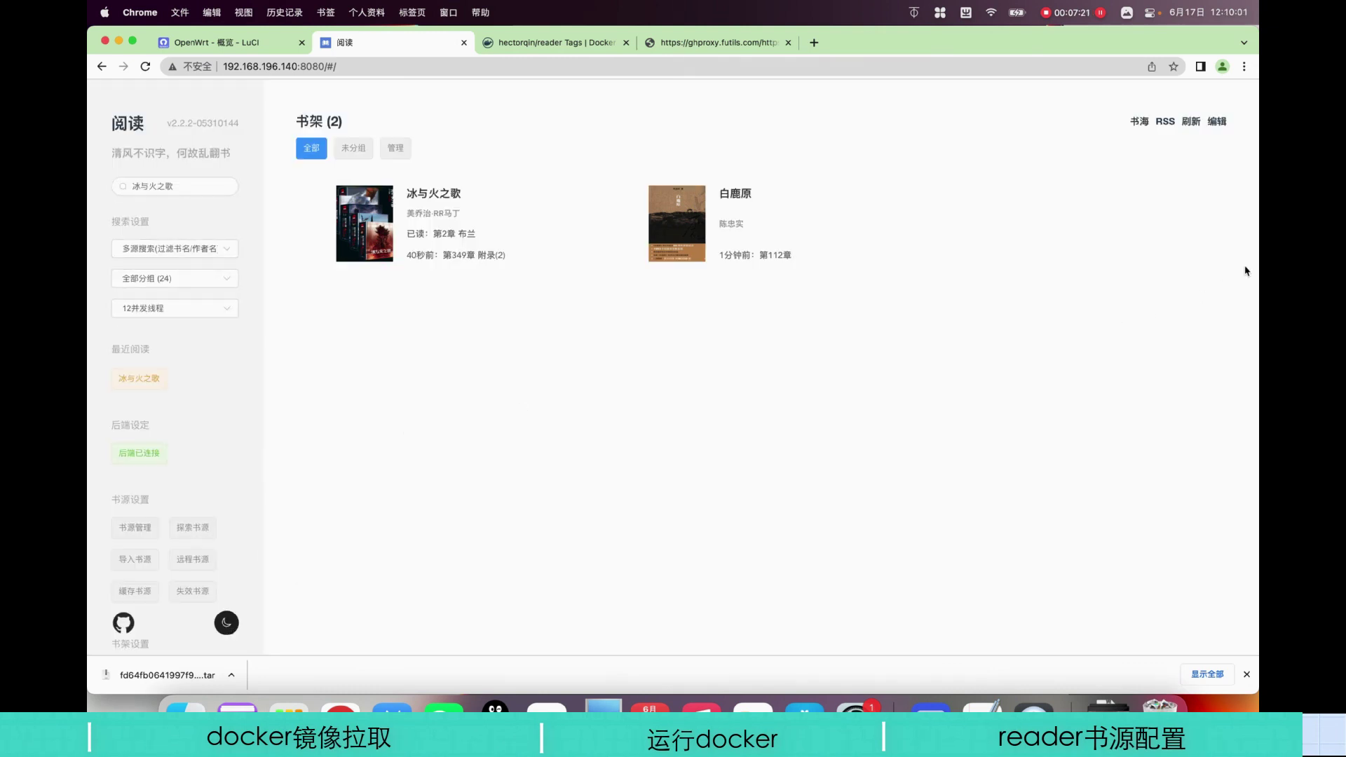
pyautogui.click(1165, 121)
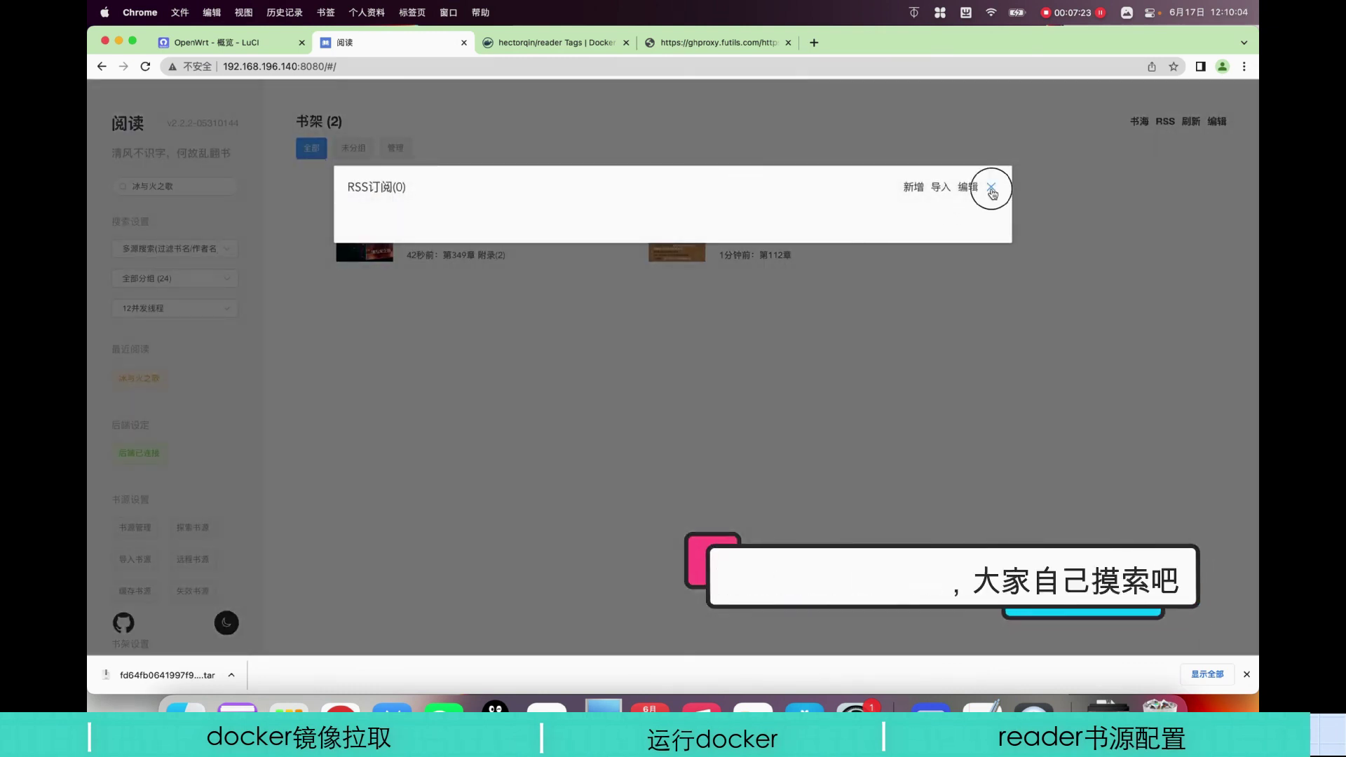
pyautogui.click(991, 188)
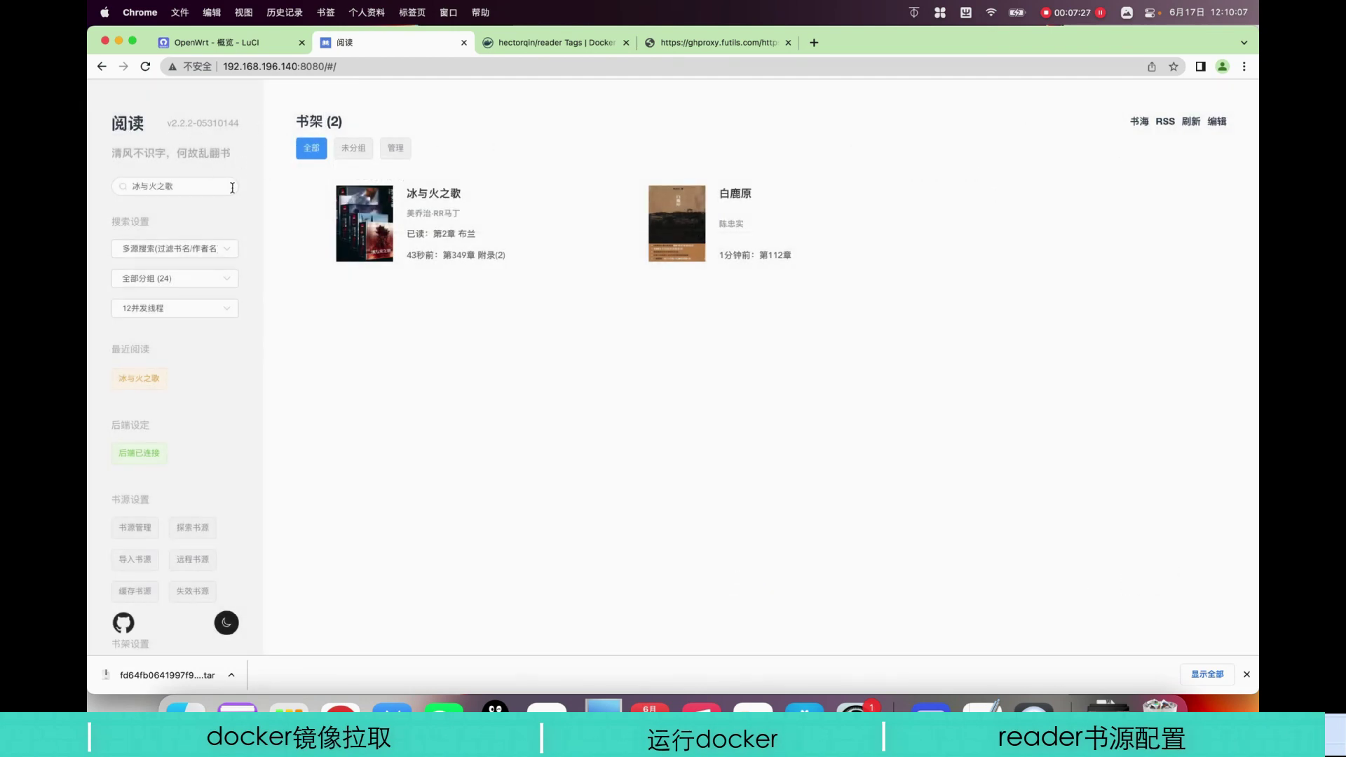
# - Switch to OpenWrt's status overview and check the CPU usage while the reader container is running
pyautogui.click(249, 43)
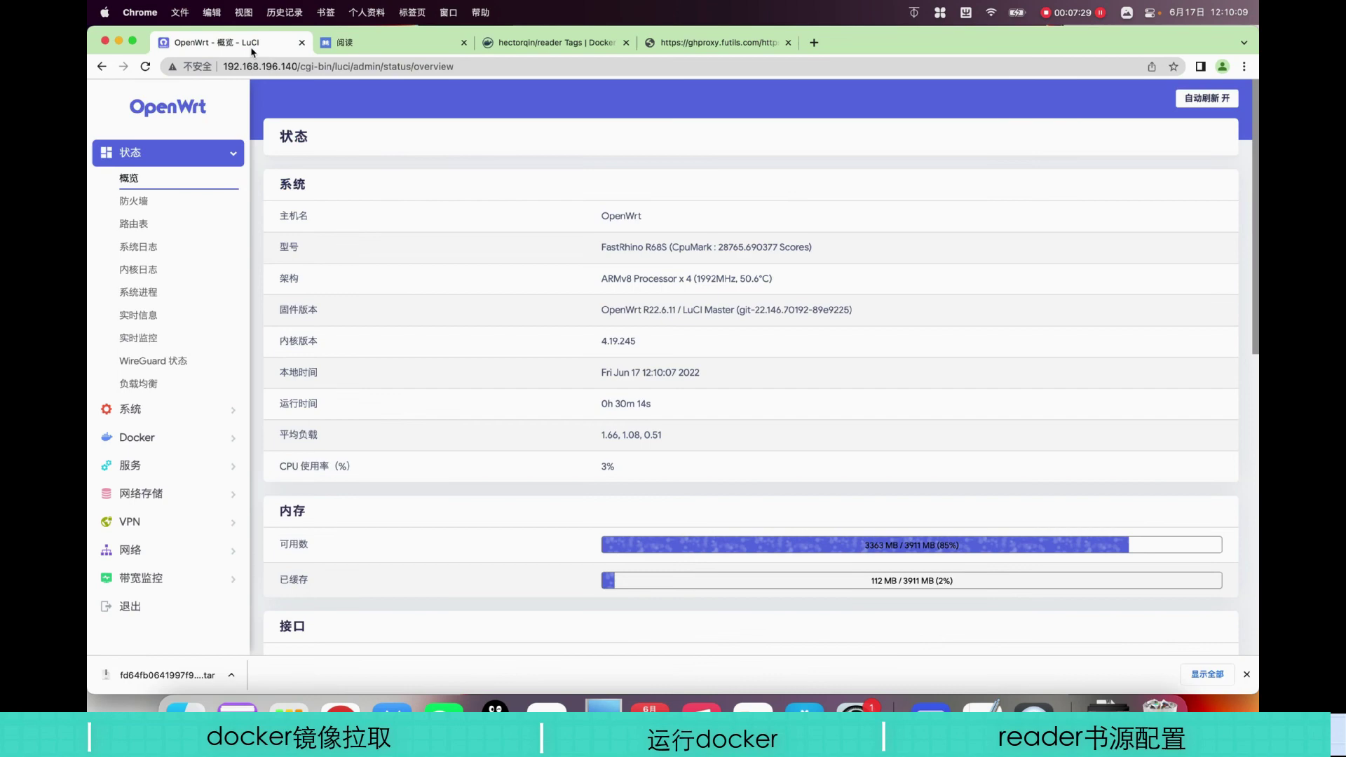
pyautogui.click(621, 467)
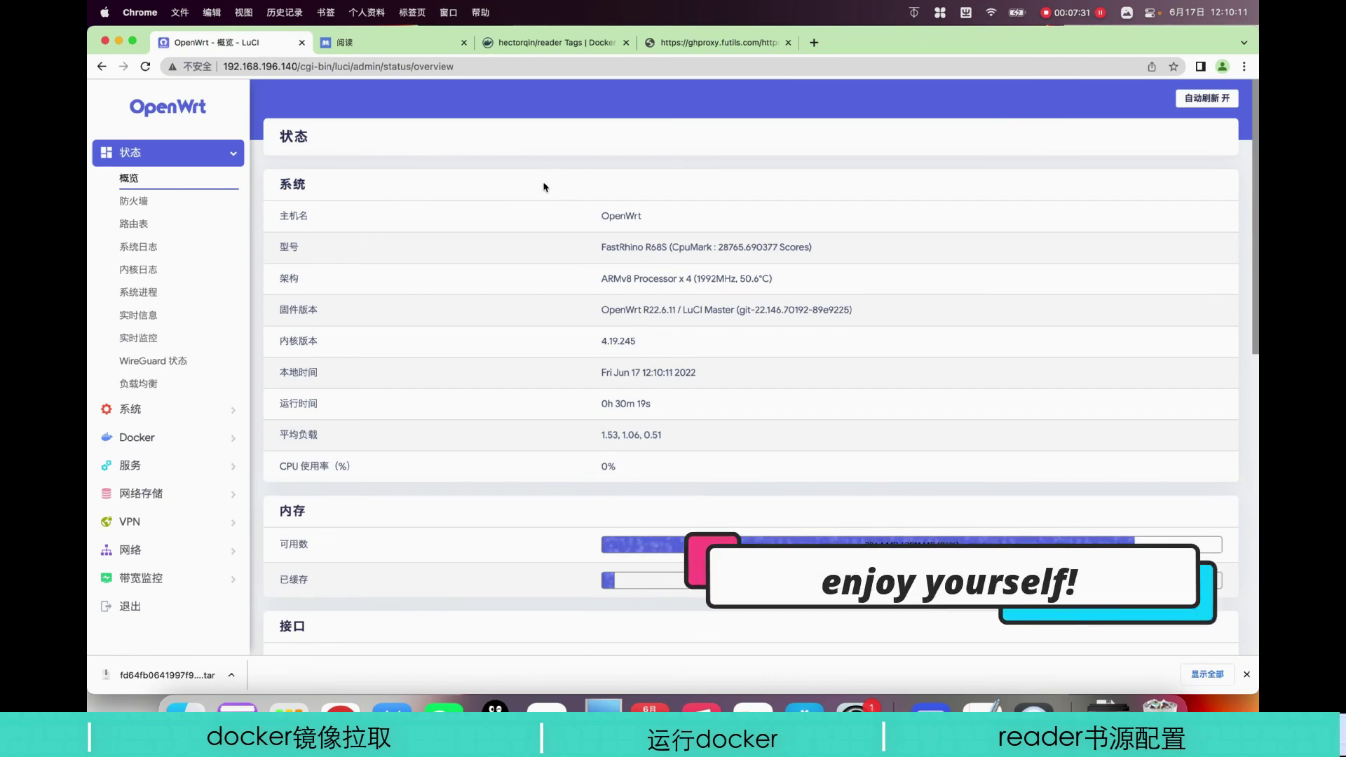